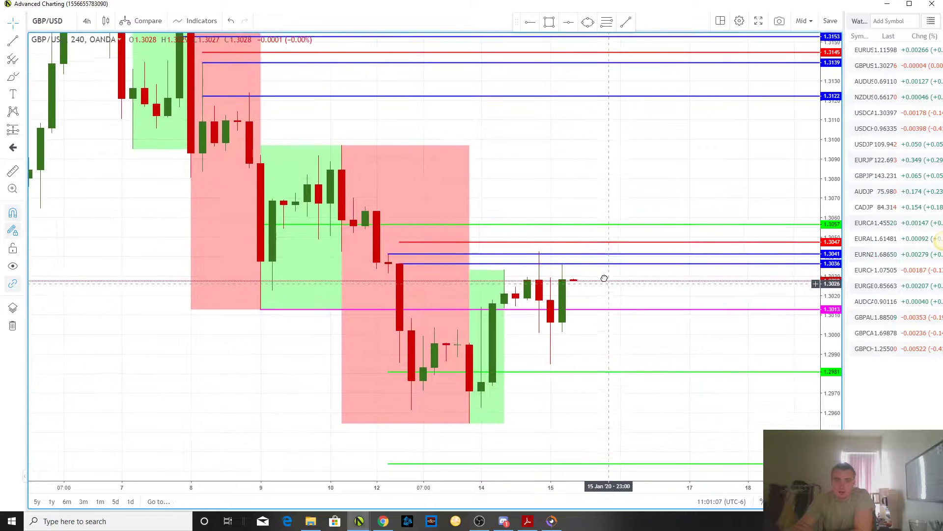
# - Stretch the newest green box on the GBP/USD 4-hour chart to the 14 Jan 23:00 candle's high at 1.3043
pyautogui.scroll(2, 720, 270)
pyautogui.moveTo(608, 240); pyautogui.dragTo(606, 214)
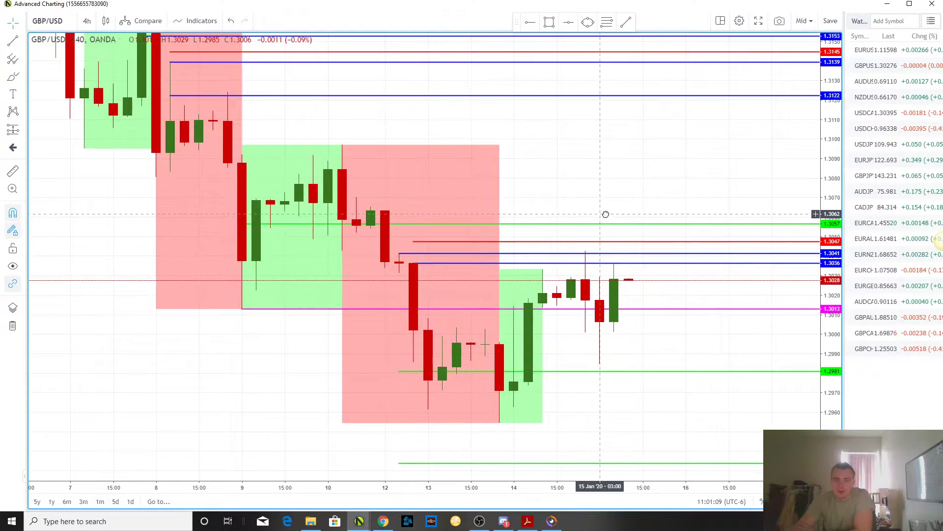
pyautogui.moveTo(543, 271); pyautogui.dragTo(585, 251)
pyautogui.click(638, 284)
pyautogui.scroll(-5, 642, 283)
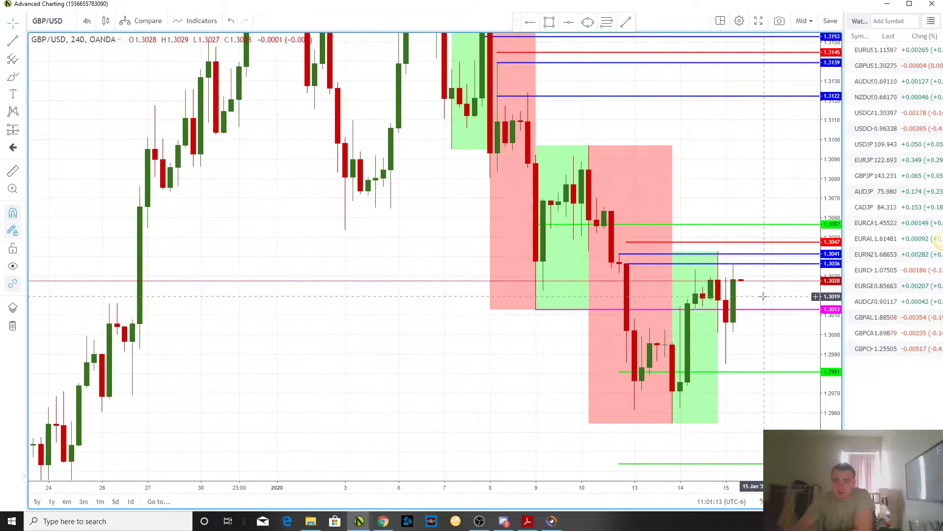
# - On the GBP/USD 1-hour chart, move the newest green box's lower starting corner to the 14 Jan 02:00 low at 1.2954
pyautogui.moveTo(829, 250); pyautogui.dragTo(829, 324)
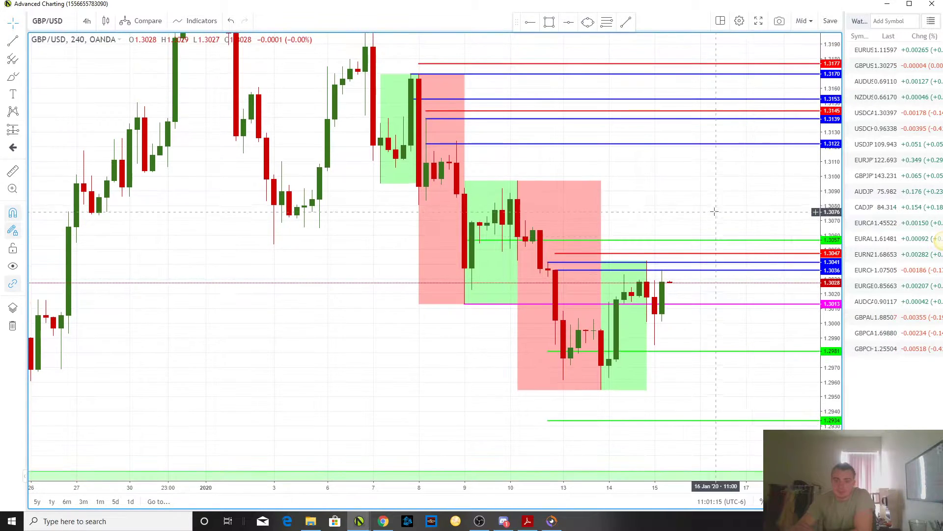
pyautogui.moveTo(708, 306); pyautogui.dragTo(707, 300)
pyautogui.press('Tab')
pyautogui.scroll(6, 653, 321)
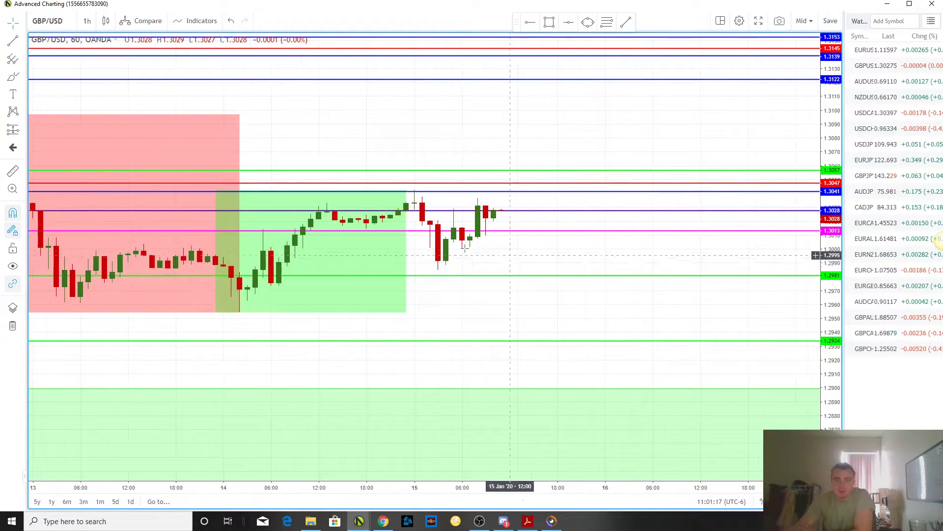
pyautogui.moveTo(216, 312); pyautogui.dragTo(239, 312)
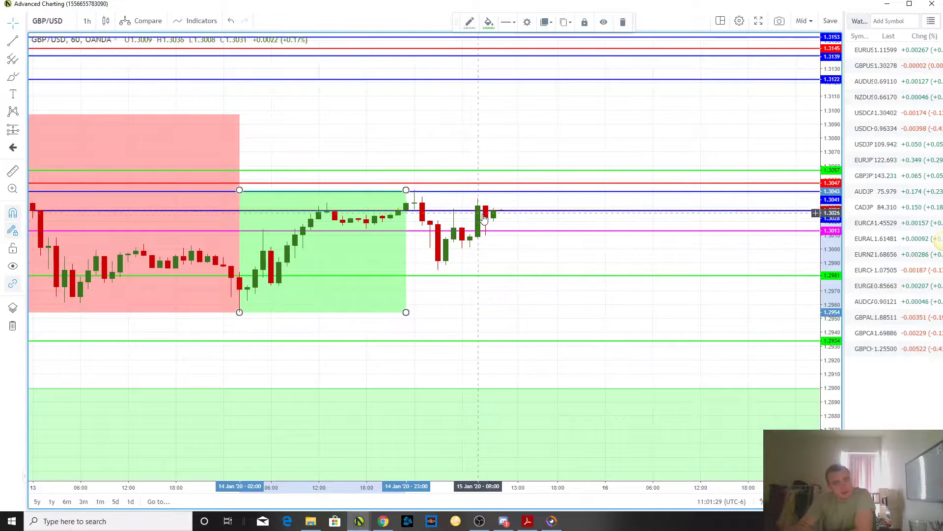
pyautogui.click(516, 254)
# - Check the GBPUSD trade rows in the January 12 to January 18 Trading Spreadsheet in the browser and return to the chart
pyautogui.scroll(-3, 524, 257)
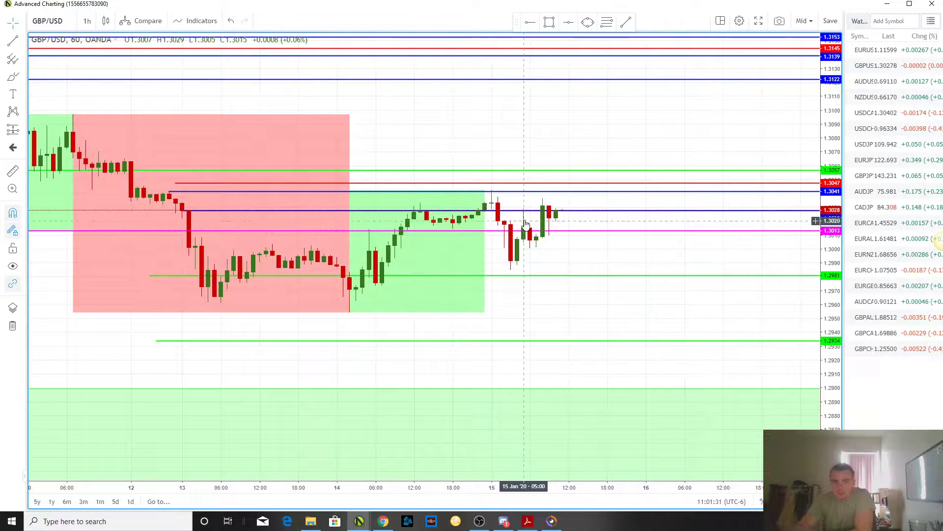
pyautogui.moveTo(589, 254); pyautogui.dragTo(622, 269)
pyautogui.scroll(-3, 668, 264)
pyautogui.click(383, 521)
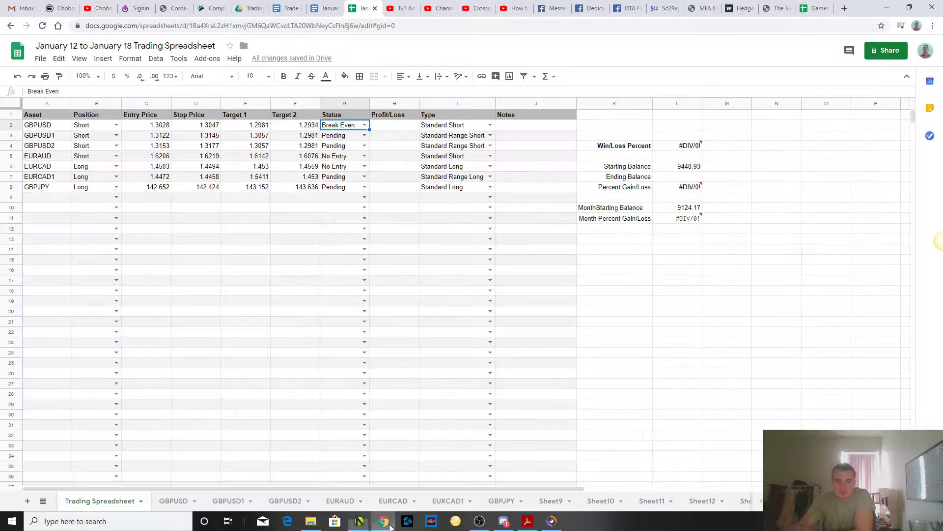
pyautogui.click(384, 521)
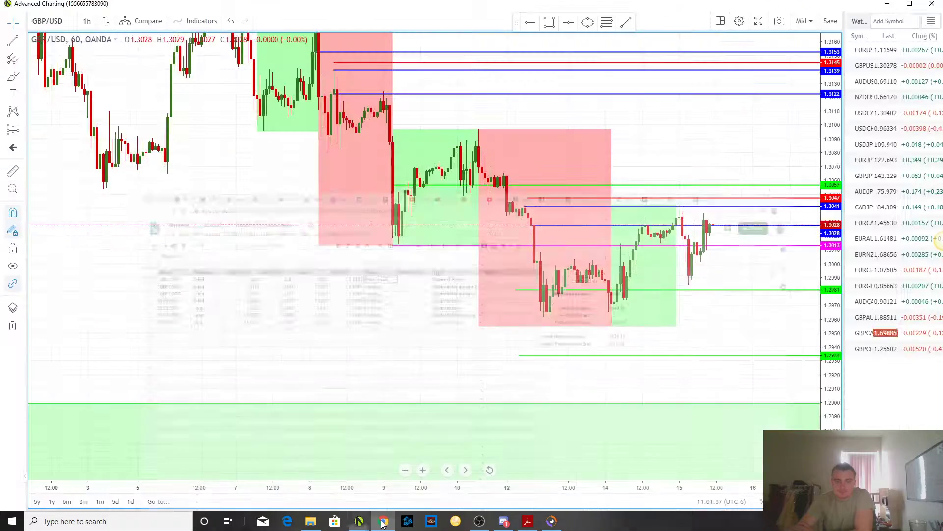
pyautogui.scroll(2, 676, 313)
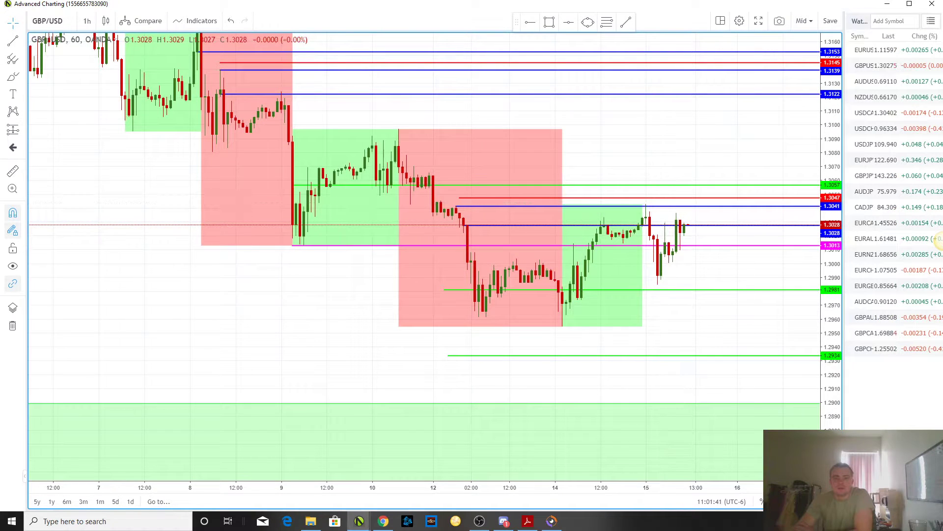
# - Compare GBP/USD price action around the entry and stop levels on the 4-hour and 1-hour charts
pyautogui.click(832, 501)
pyautogui.click(832, 262)
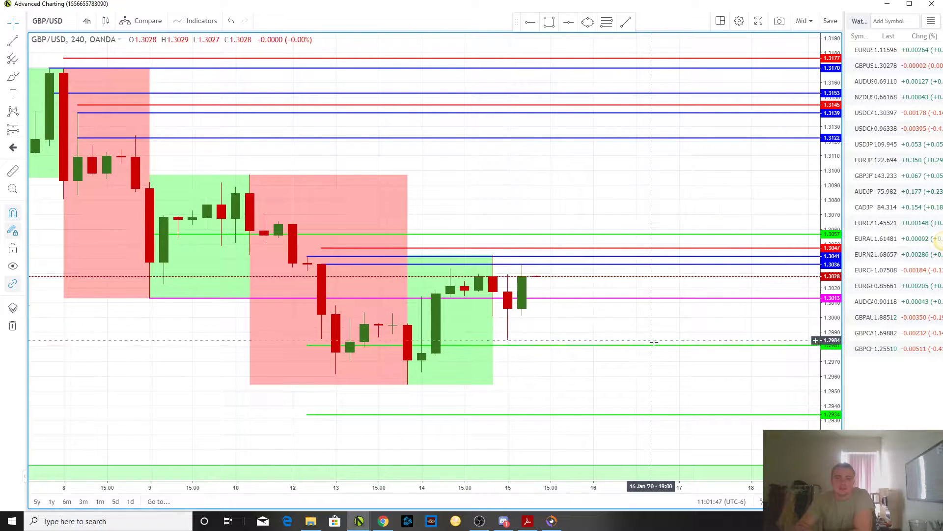
pyautogui.scroll(-3, 675, 338)
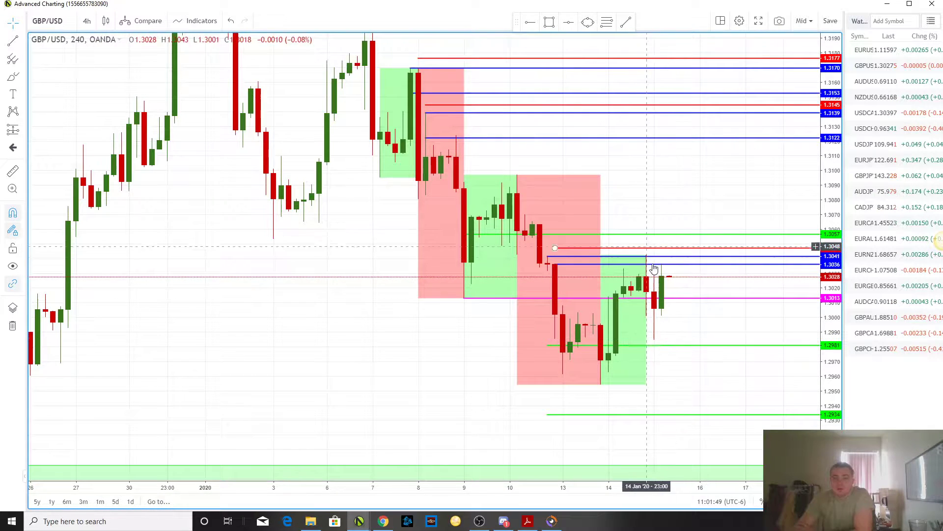
pyautogui.scroll(2, 688, 304)
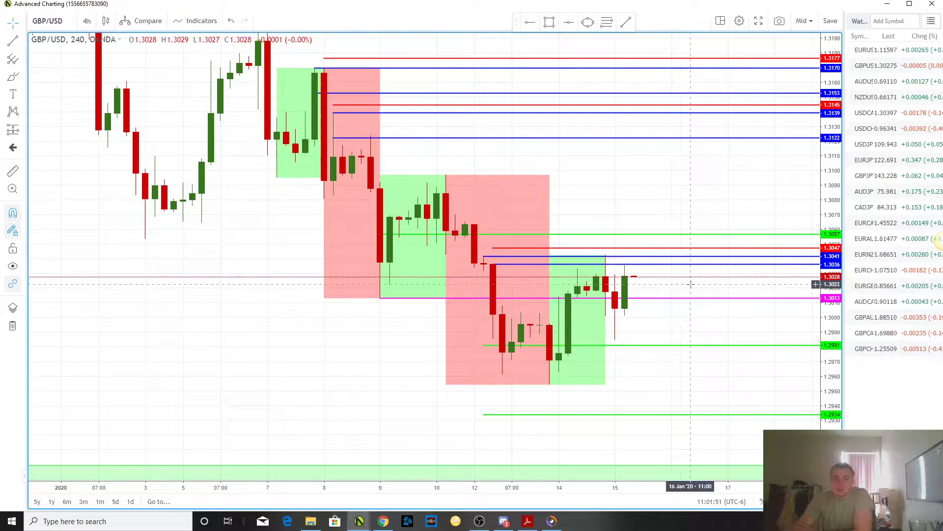
pyautogui.click(831, 501)
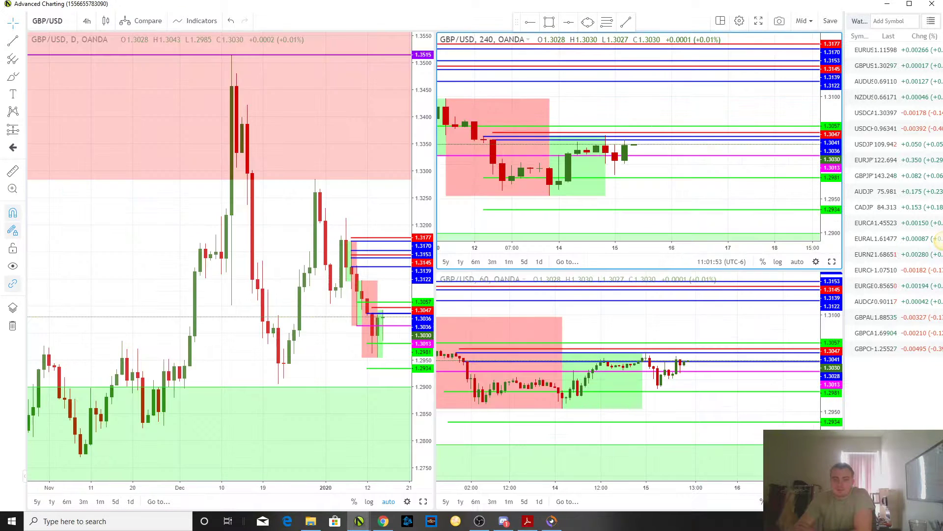
pyautogui.click(832, 501)
pyautogui.scroll(2, 649, 303)
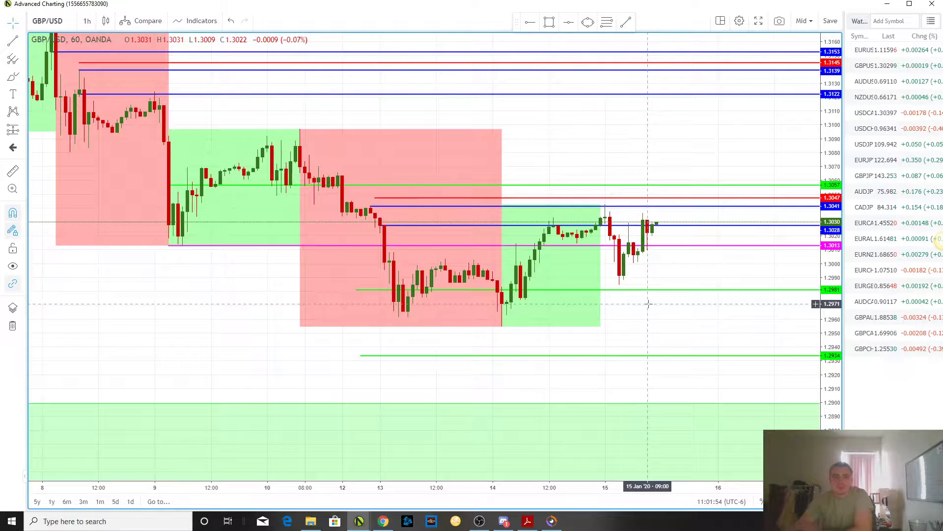
# - Measure the distance from the 15 Jan low to the first green target line on the GBP/USD 1-hour chart
pyautogui.keyDown('shift'); pyautogui.click(686, 284); pyautogui.keyUp('shift')
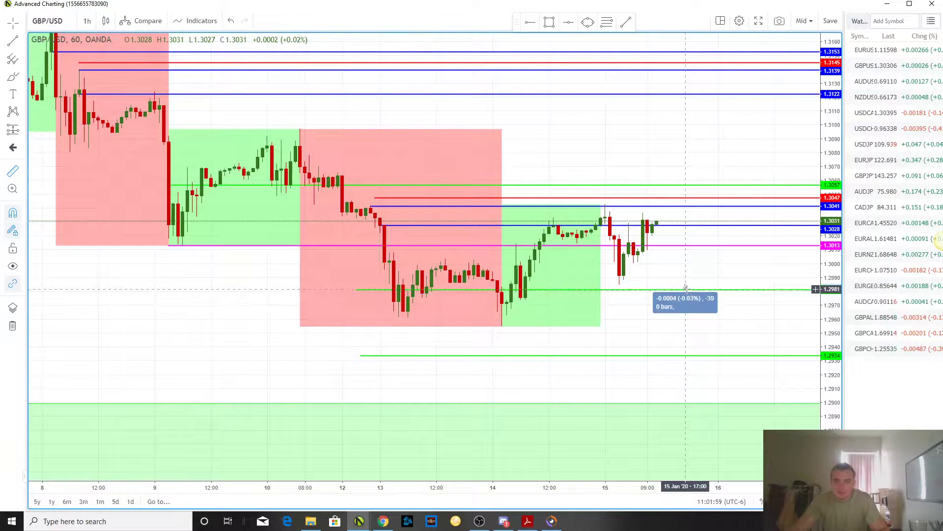
pyautogui.rightClick(688, 288)
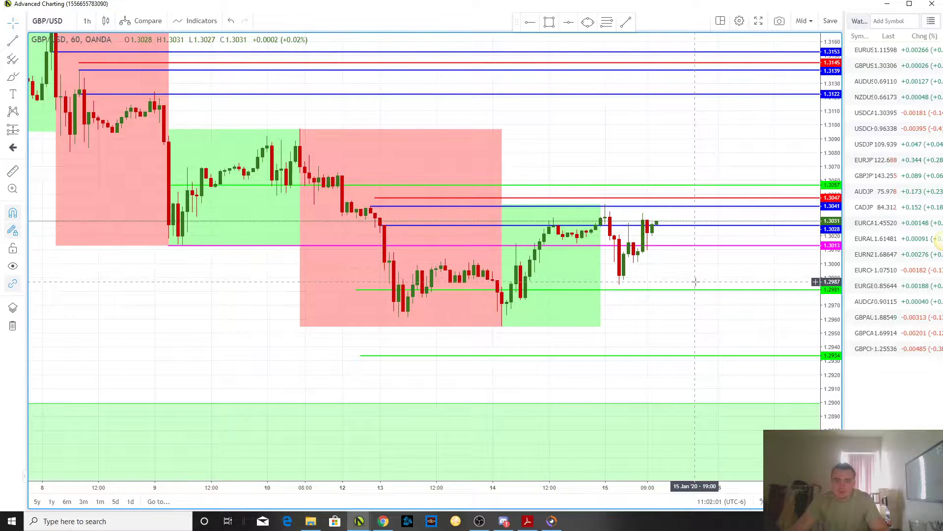
pyautogui.keyDown('shift'); pyautogui.click(697, 284); pyautogui.keyUp('shift')
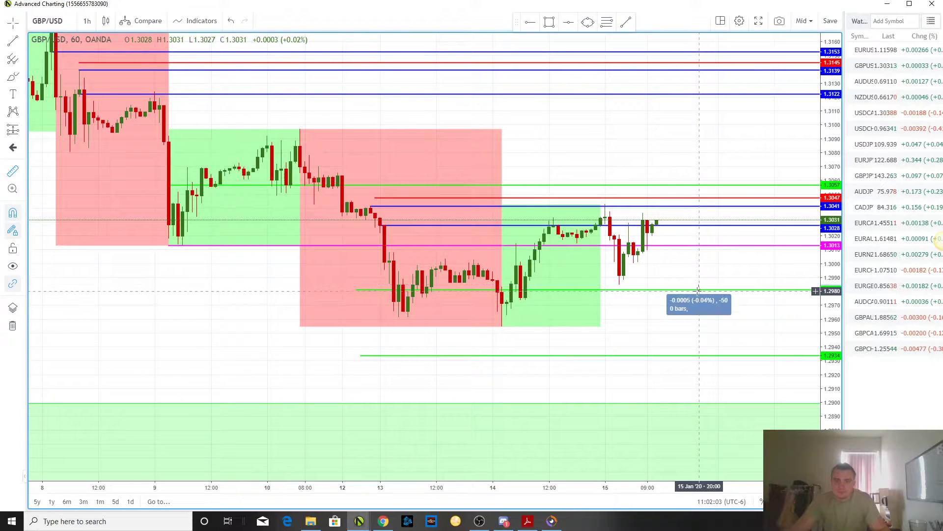
pyautogui.click(698, 289)
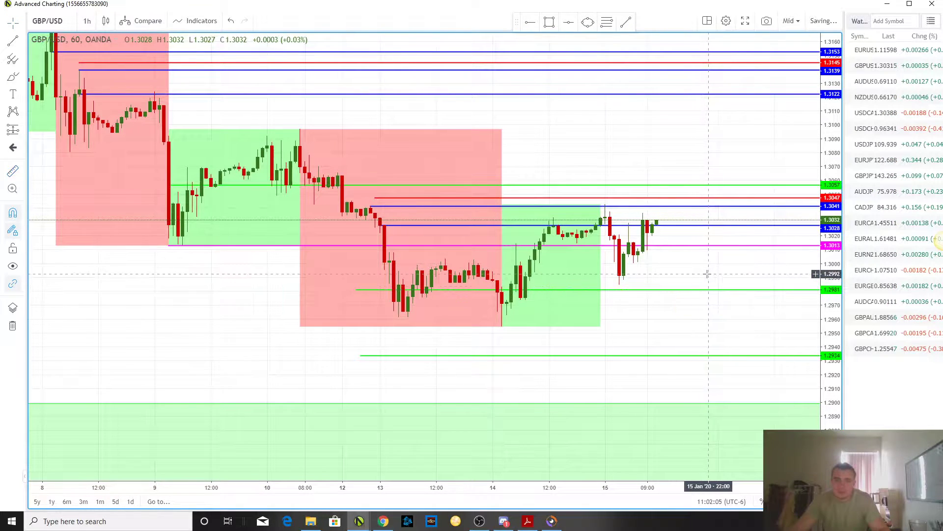
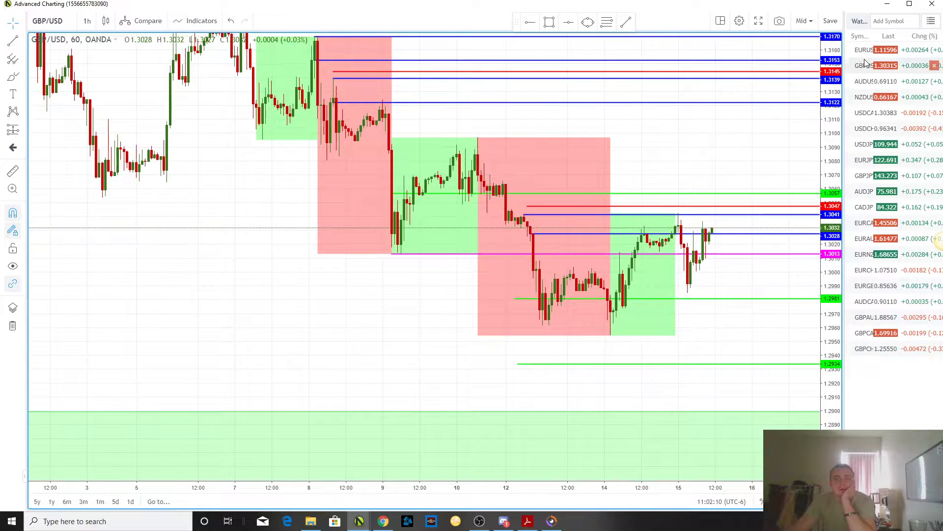
# - Load EUR/USD from the watchlist, view its daily chart, and set the interval to 240 minutes
pyautogui.click(875, 50)
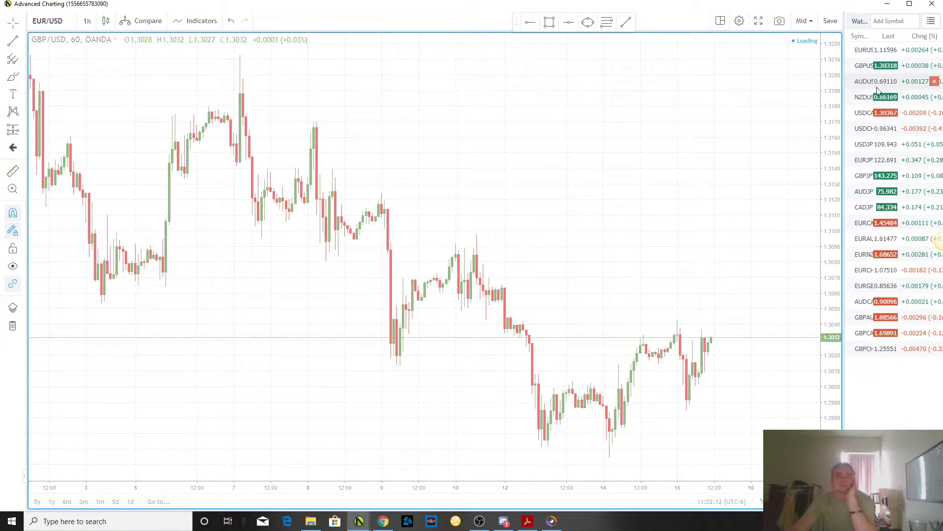
pyautogui.press('d')
pyautogui.press('Return')
pyautogui.scroll(4, 757, 162)
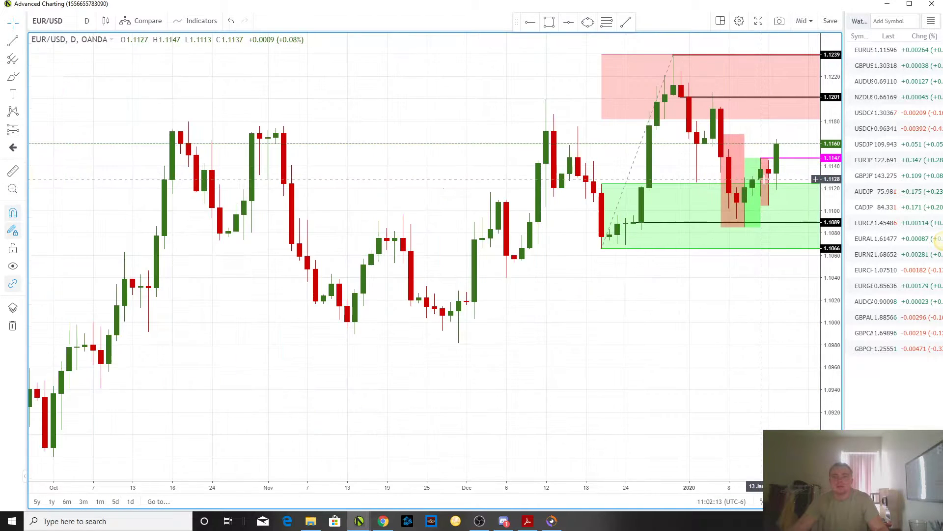
pyautogui.write('240')
pyautogui.press('Return')
# - Draw a green-filled rectangle from the 14 Jan 07:00 low at 1.1104 to the 15 Jan 07:00 high at 1.1164
pyautogui.click(549, 22)
pyautogui.click(568, 406)
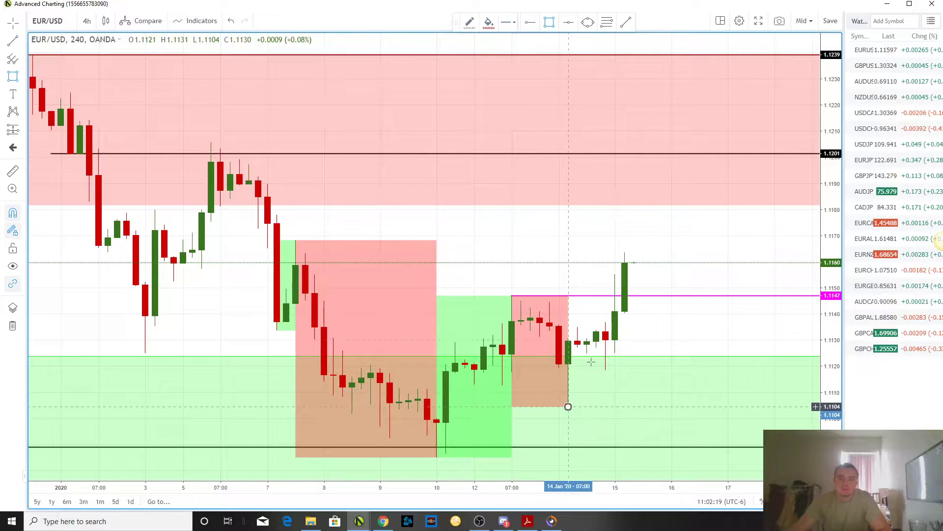
pyautogui.moveTo(568, 406); pyautogui.dragTo(625, 252)
pyautogui.click(489, 21)
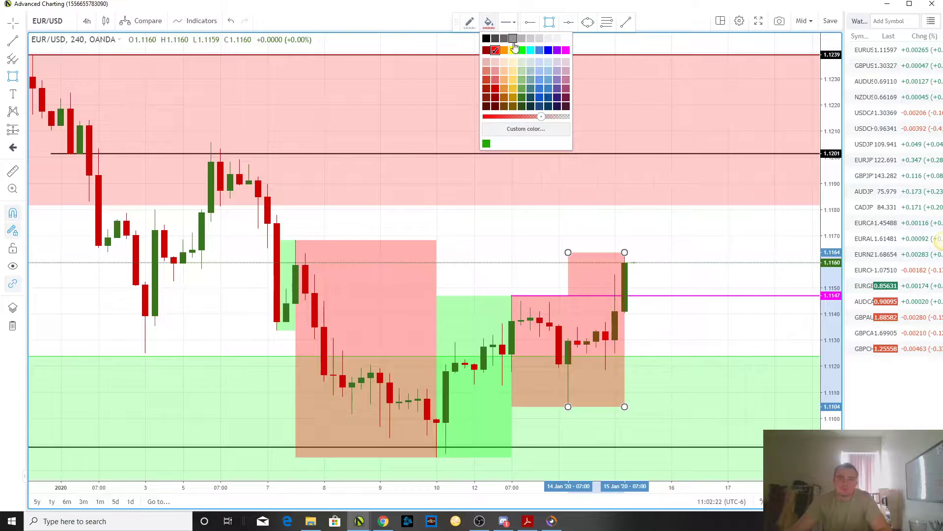
pyautogui.click(521, 50)
pyautogui.click(725, 361)
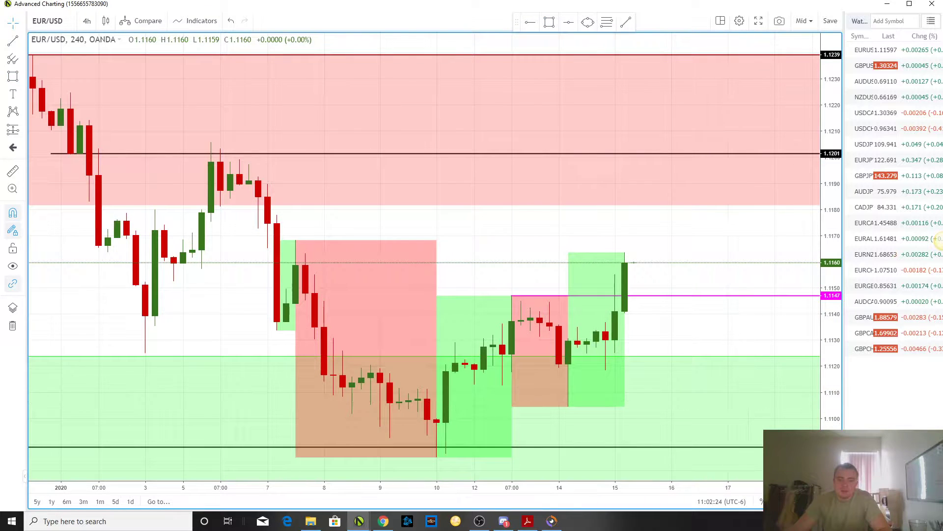
# - On the EUR/USD 1-hour chart, draw blue horizontal rays from the 14 Jan 09:00 candle at 1.1114 and 1.1122
pyautogui.click(831, 501)
pyautogui.click(832, 501)
pyautogui.scroll(4, 705, 267)
pyautogui.moveTo(834, 141); pyautogui.dragTo(834, 197)
pyautogui.moveTo(729, 201); pyautogui.dragTo(690, 207)
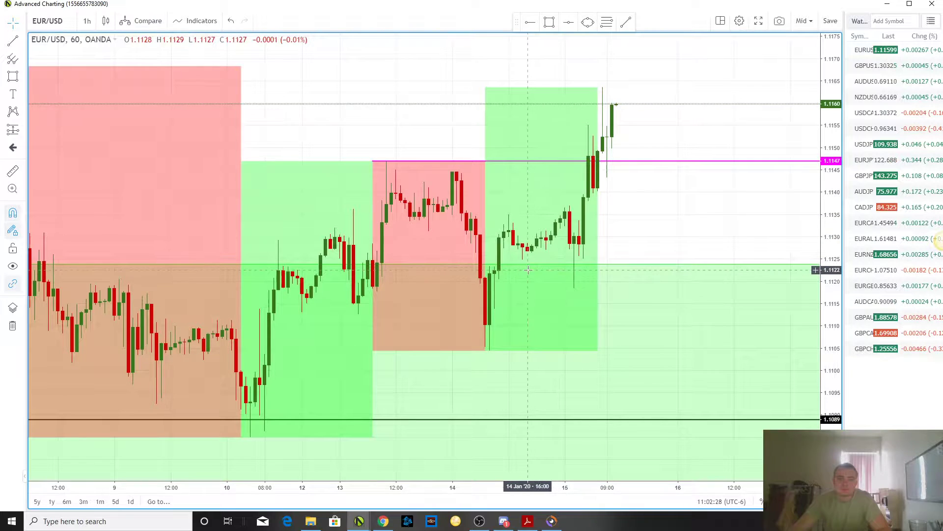
pyautogui.click(506, 161)
pyautogui.click(469, 22)
pyautogui.click(529, 51)
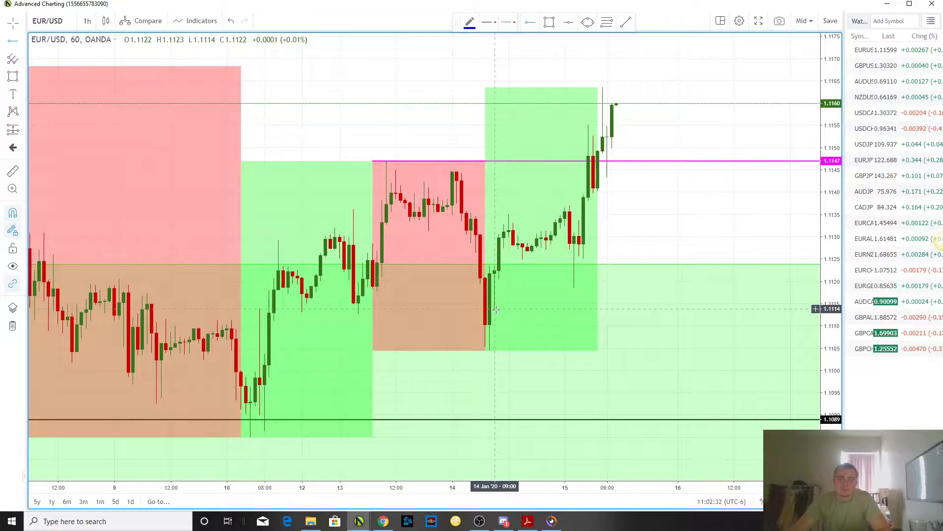
pyautogui.click(494, 270)
pyautogui.press('Escape')
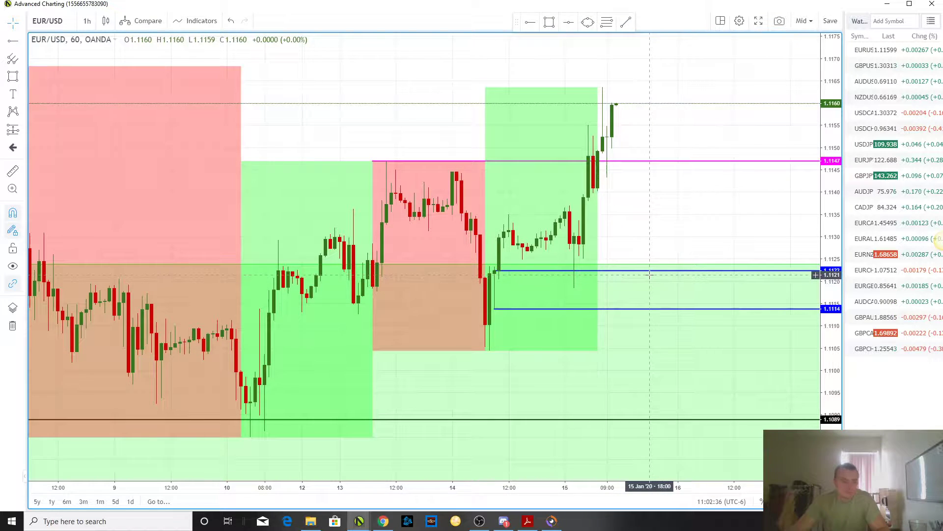
# - Measure the height of the entry zone between the two blue rays and clear the measurement
pyautogui.rightClick(659, 287)
pyautogui.press('Escape')
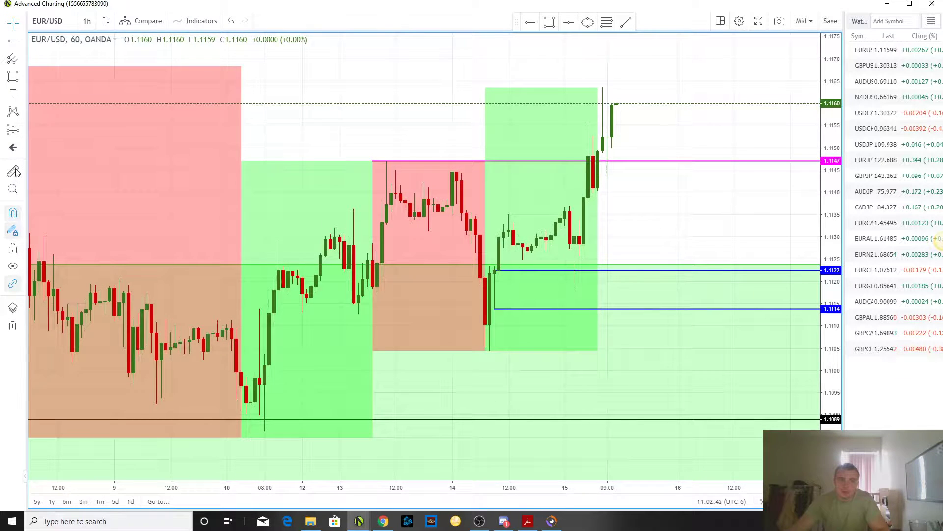
pyautogui.click(621, 275)
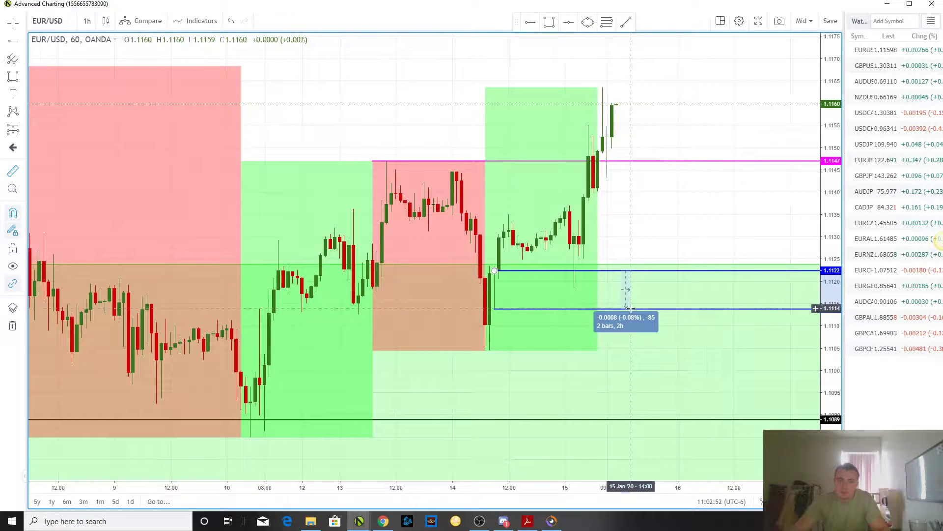
pyautogui.click(650, 289)
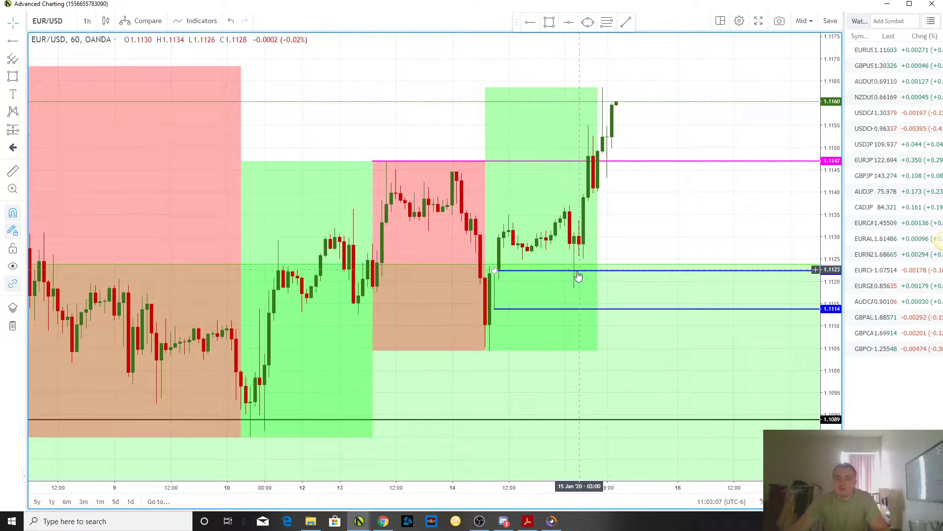
# - Add the text note "waiting for profit margin." between the two blue rays on the EUR/USD 1-hour chart
pyautogui.moveTo(659, 216); pyautogui.dragTo(614, 240)
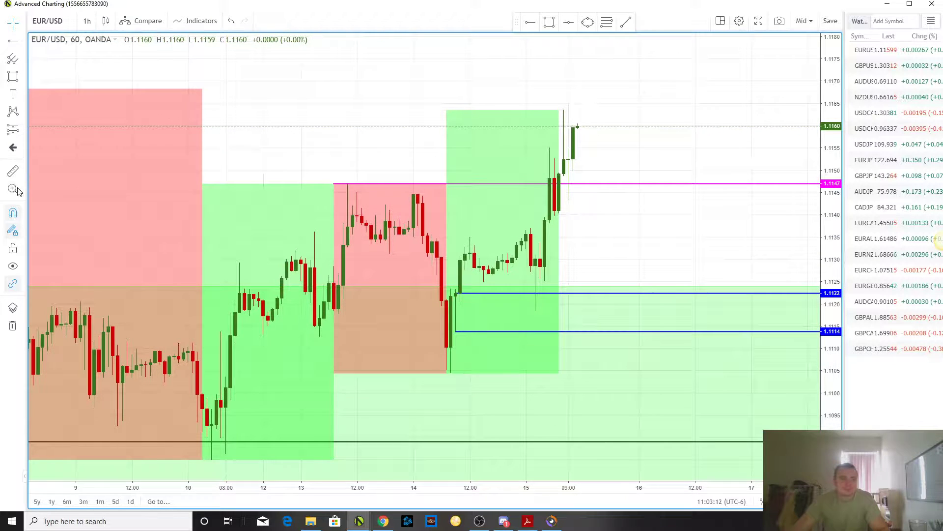
pyautogui.click(13, 95)
pyautogui.click(705, 314)
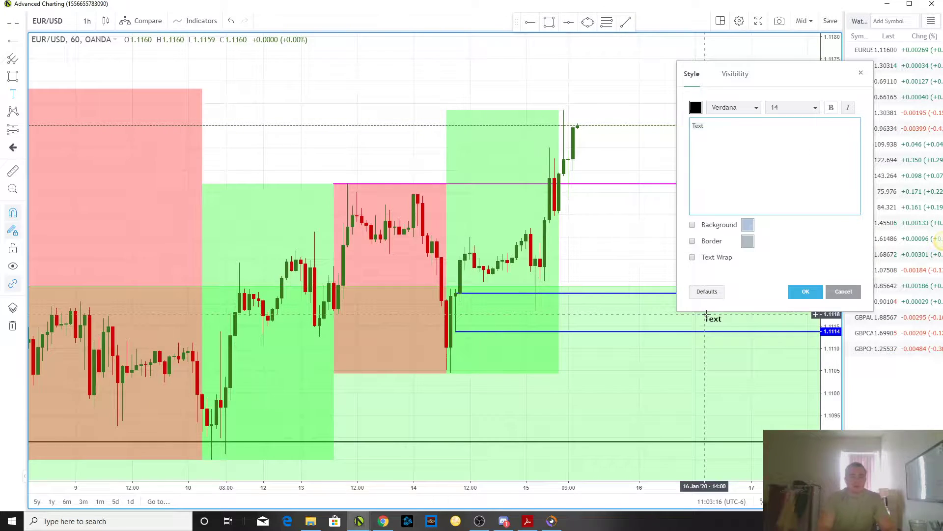
pyautogui.write('waiting for')
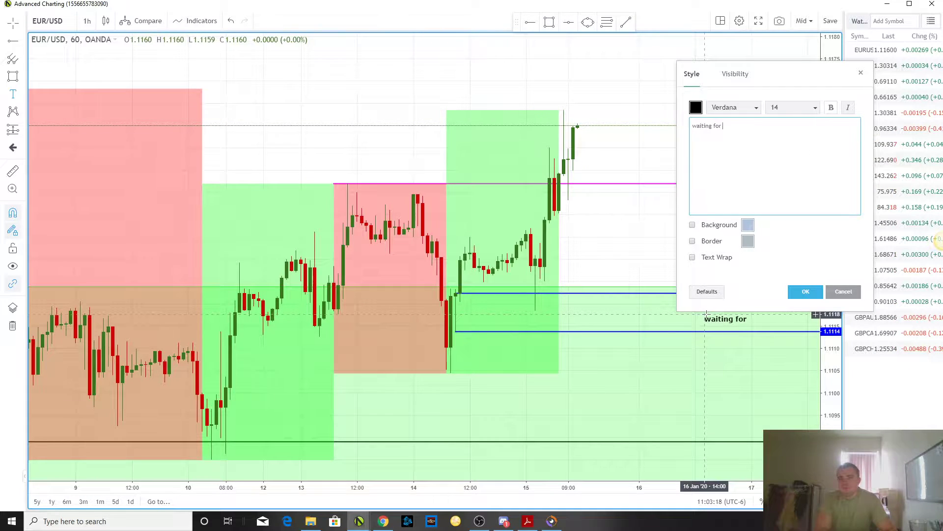
pyautogui.write('et')
pyautogui.press('BackSpace')
pyautogui.write('margin.')
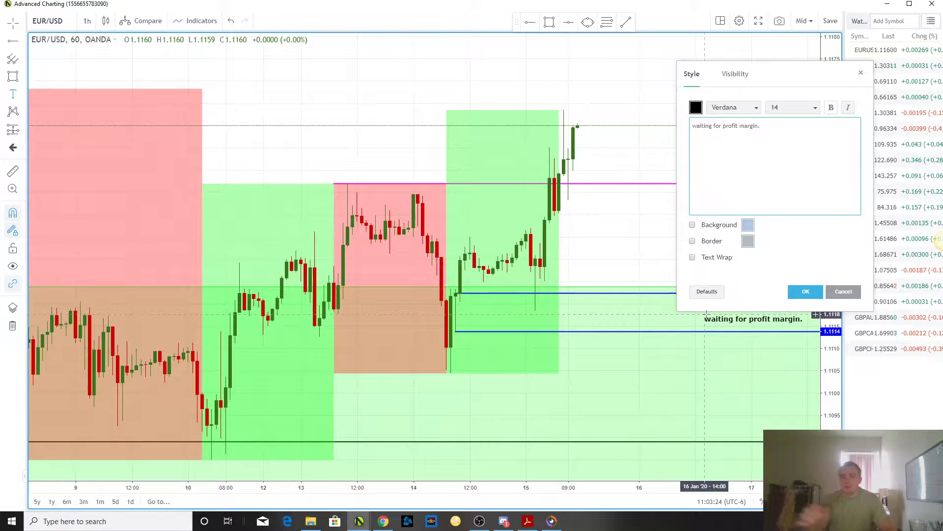
pyautogui.click(806, 291)
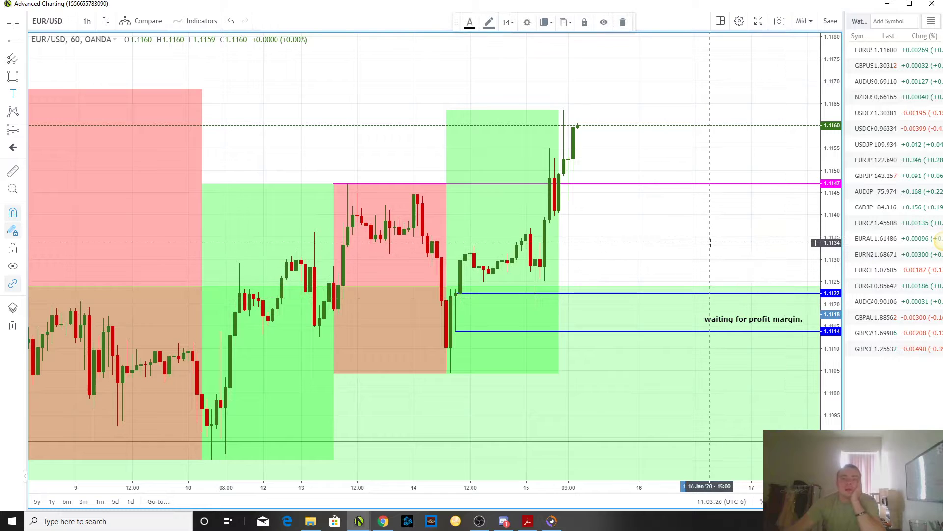
# - Move the "waiting for profit margin." note between the blue rays back in time to beside the 15 Jan candles
pyautogui.moveTo(742, 318); pyautogui.dragTo(582, 318)
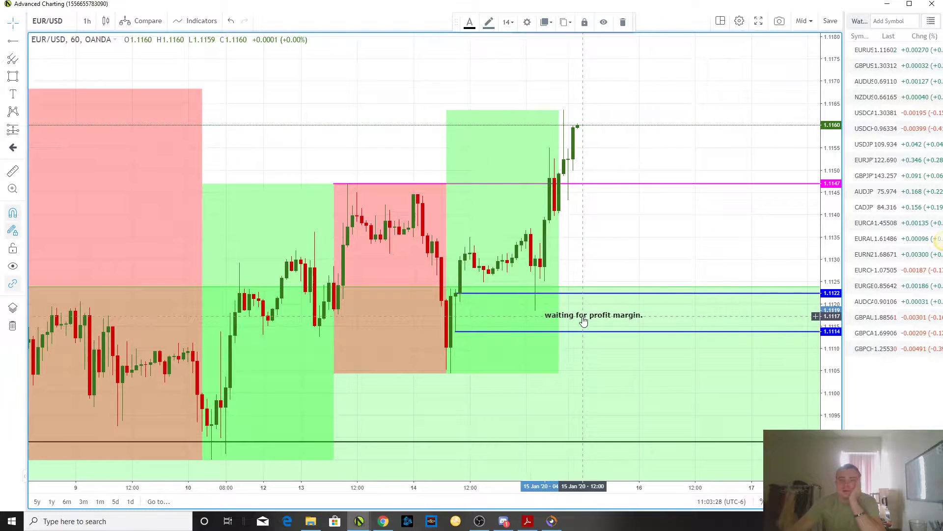
# - On the AUD/USD 4-hour chart, extend the latest red rectangle to the 15 Jan candle's low at 0.6877
pyautogui.click(869, 83)
pyautogui.click(869, 81)
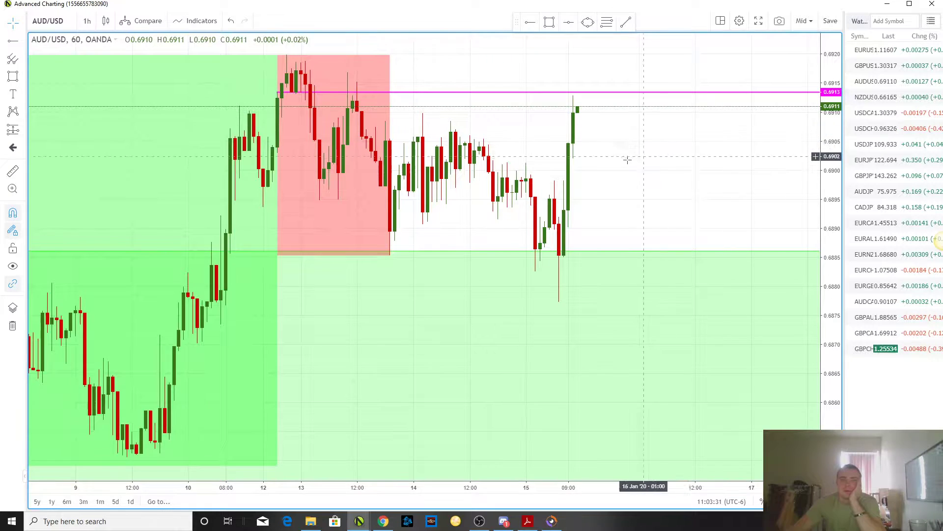
pyautogui.press('Tab')
pyautogui.press('Tab')
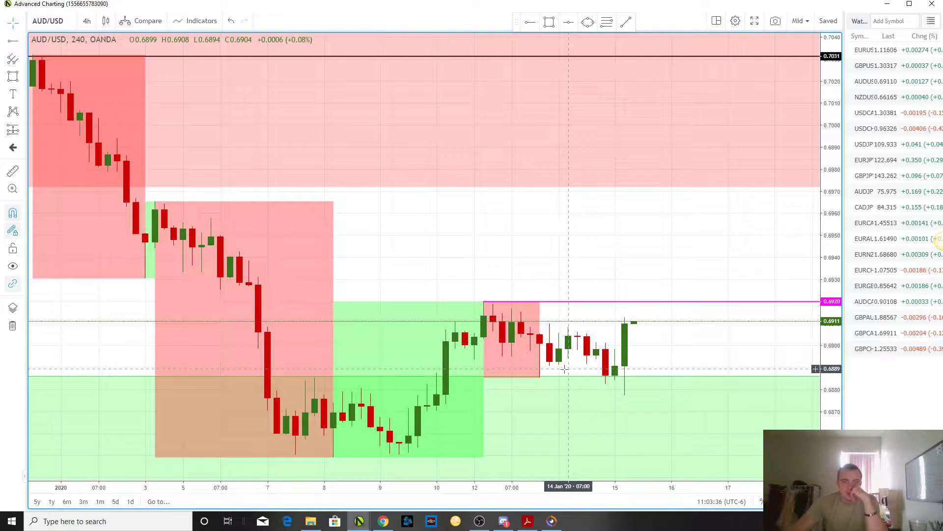
pyautogui.moveTo(539, 376)
pyautogui.mouseDown()
pyautogui.moveTo(631, 386)
pyautogui.moveTo(624, 397)
pyautogui.mouseUp()
pyautogui.click(690, 311)
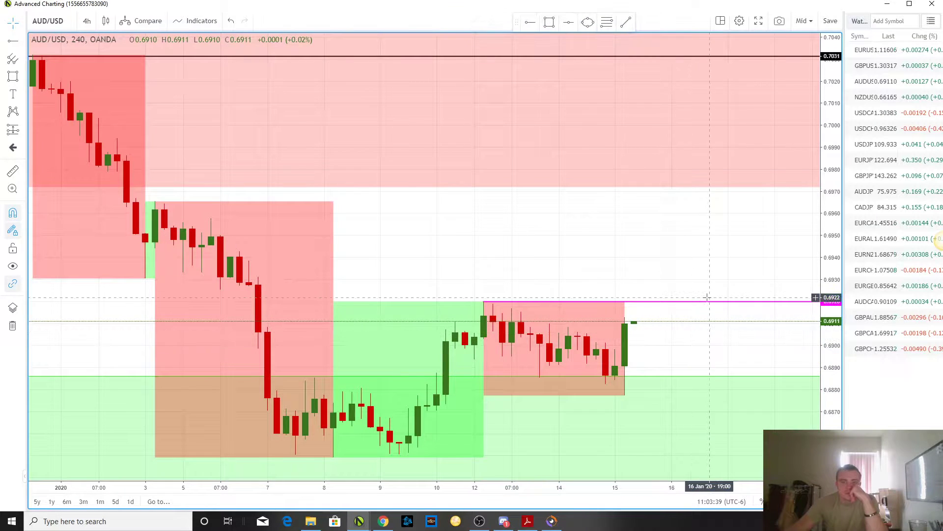
# - Reshape the red rectangle under the 0.7031 line to cover the 15 Jan rise from 0.6877 to 0.6911, and fill it green
pyautogui.scroll(-2, 563, 157)
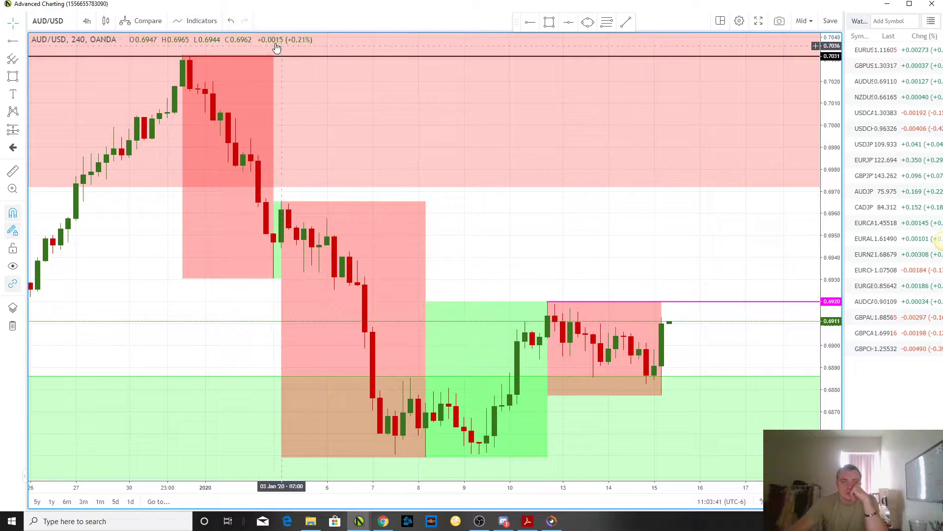
pyautogui.moveTo(273, 56)
pyautogui.mouseDown()
pyautogui.moveTo(604, 238)
pyautogui.moveTo(659, 290)
pyautogui.moveTo(669, 320)
pyautogui.mouseUp()
pyautogui.moveTo(182, 278); pyautogui.dragTo(663, 395)
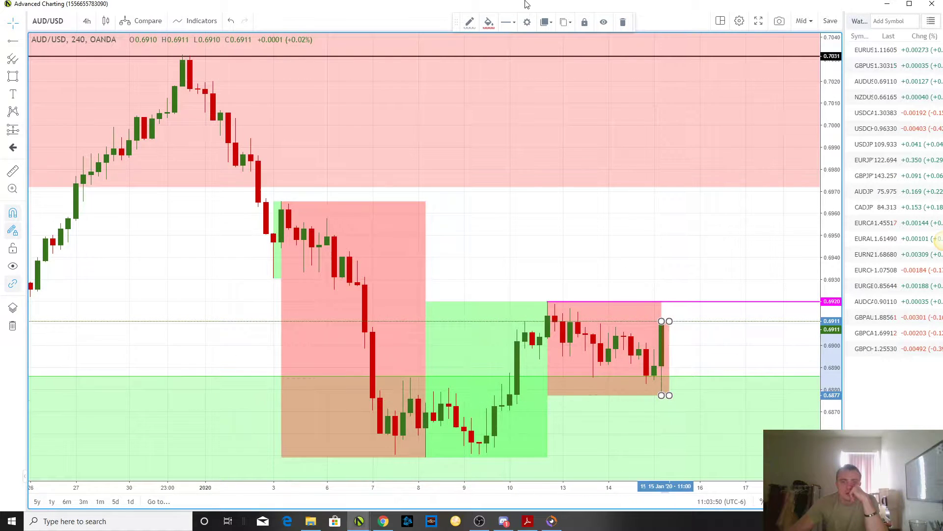
pyautogui.click(489, 24)
pyautogui.click(625, 148)
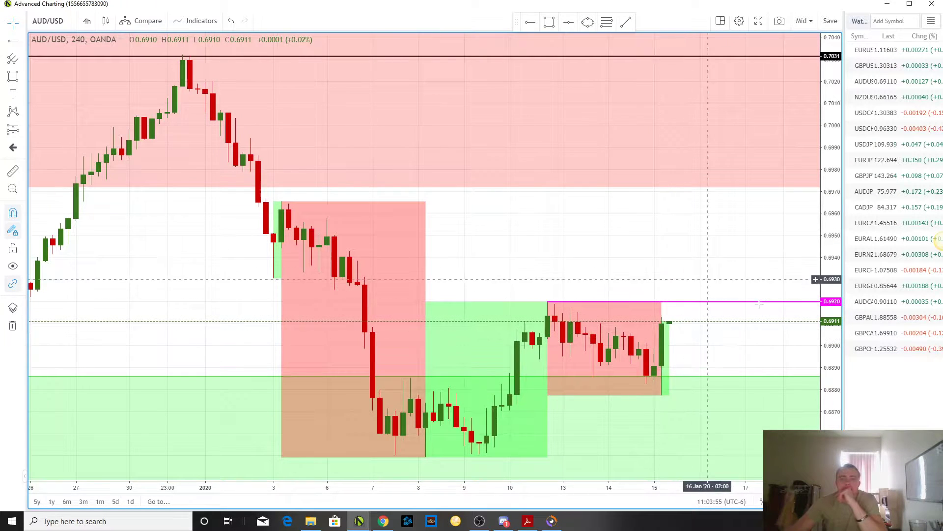
# - Review AUD/USD on the 1-hour chart and return to the three-chart layout
pyautogui.write('60')
pyautogui.press('Return')
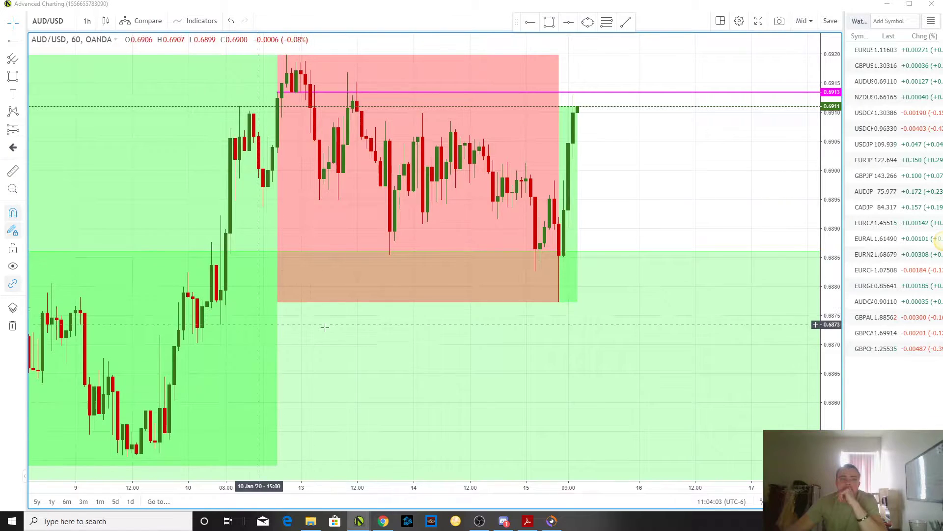
pyautogui.scroll(-3, 749, 202)
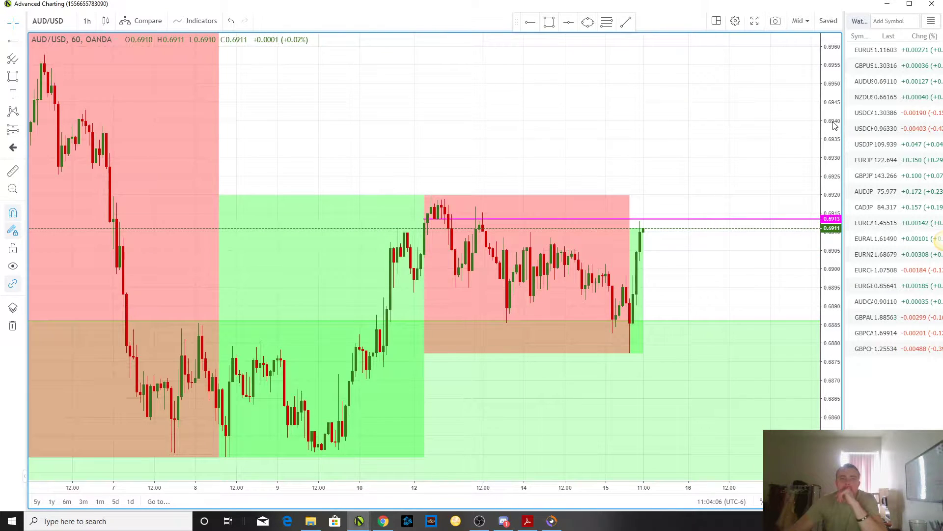
pyautogui.click(831, 501)
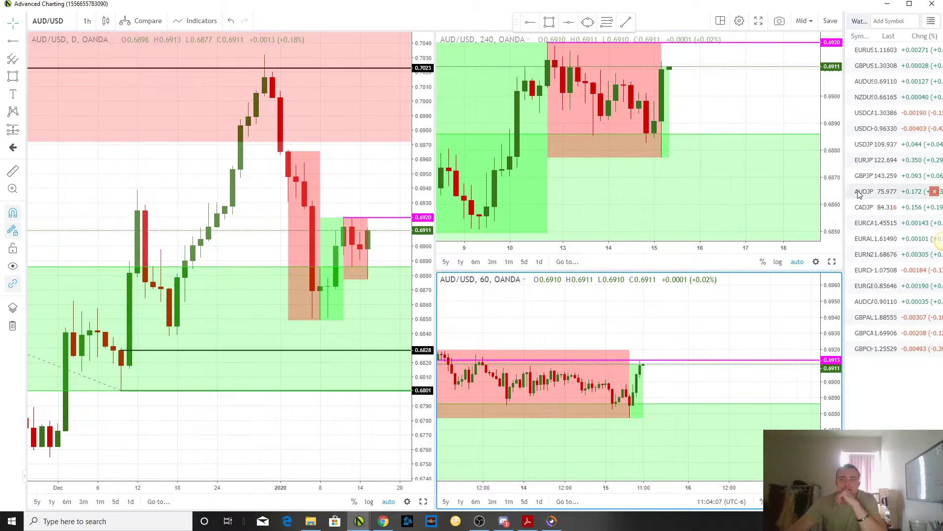
# - On the NZD/USD 4-hour chart, extend the latest red rectangle to the bottom of the long 15 Jan wick
pyautogui.hotkey('alt', 'Return')
pyautogui.click(862, 96)
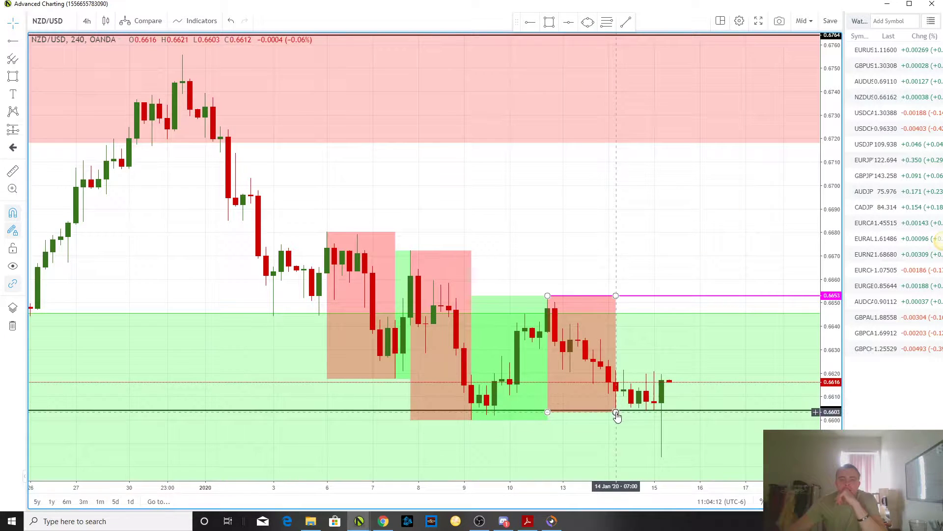
pyautogui.moveTo(616, 412); pyautogui.dragTo(662, 457)
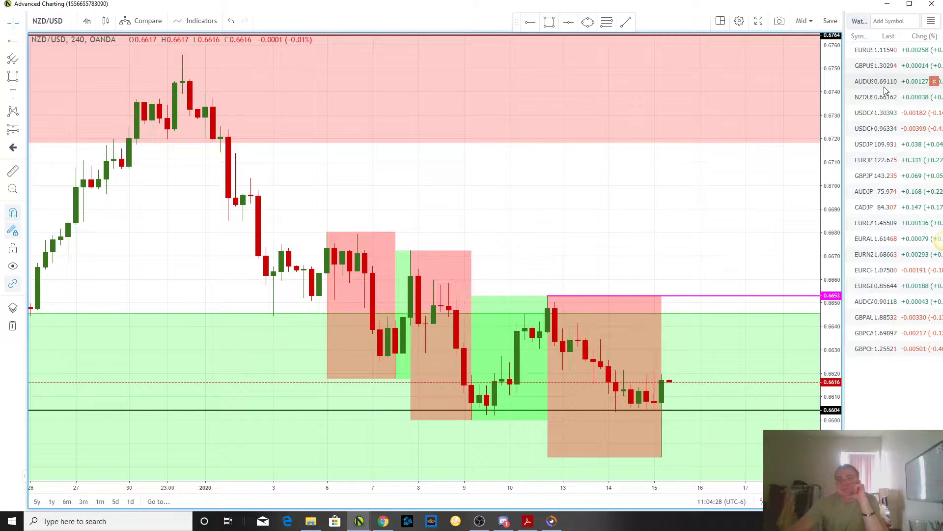
# - On USD/CAD 4-hour, reshape the tall green rectangle over the 15 Jan drop from 1.3078 to 1.3037, and extend the latest green box to 15 Jan 03:00
pyautogui.click(868, 119)
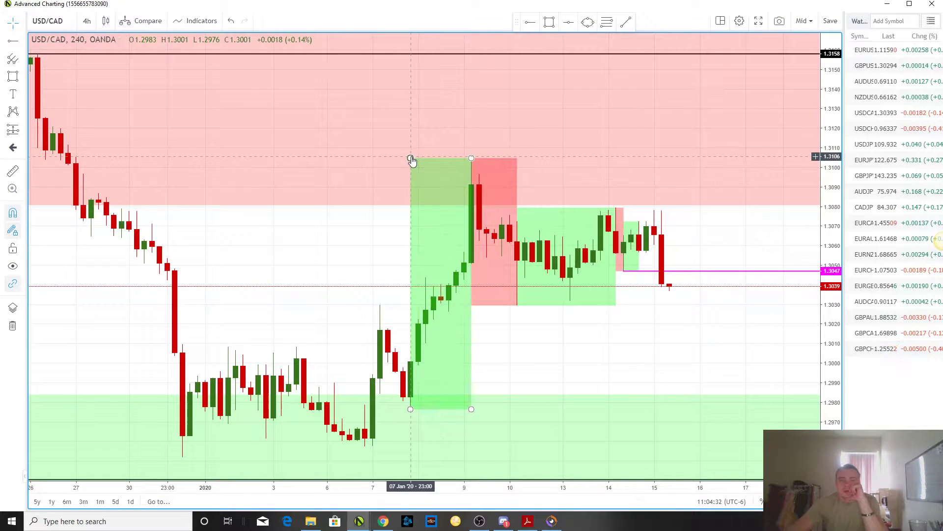
pyautogui.moveTo(411, 158); pyautogui.dragTo(654, 210)
pyautogui.moveTo(472, 409); pyautogui.dragTo(669, 291)
pyautogui.moveTo(639, 222); pyautogui.dragTo(654, 210)
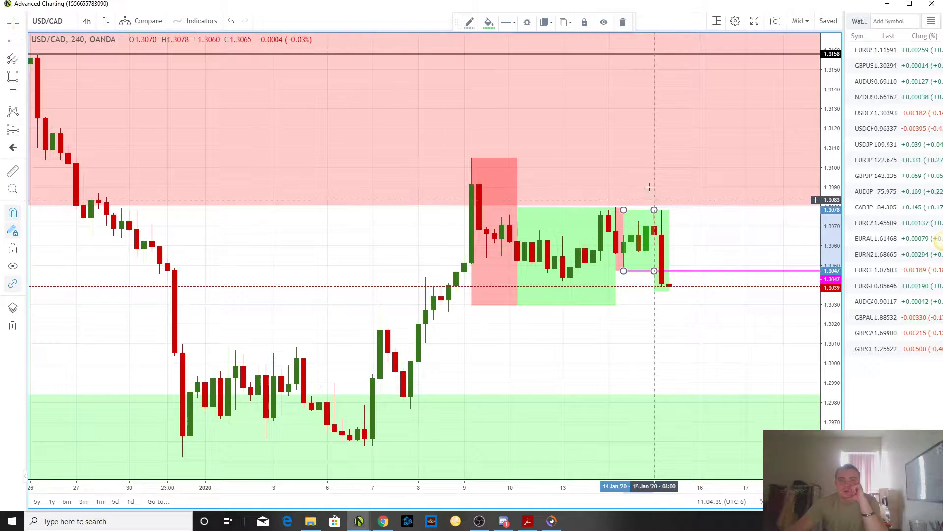
# - Change the fill of the rectangle over the 15 Jan drop on USD/CAD to red
pyautogui.click(486, 20)
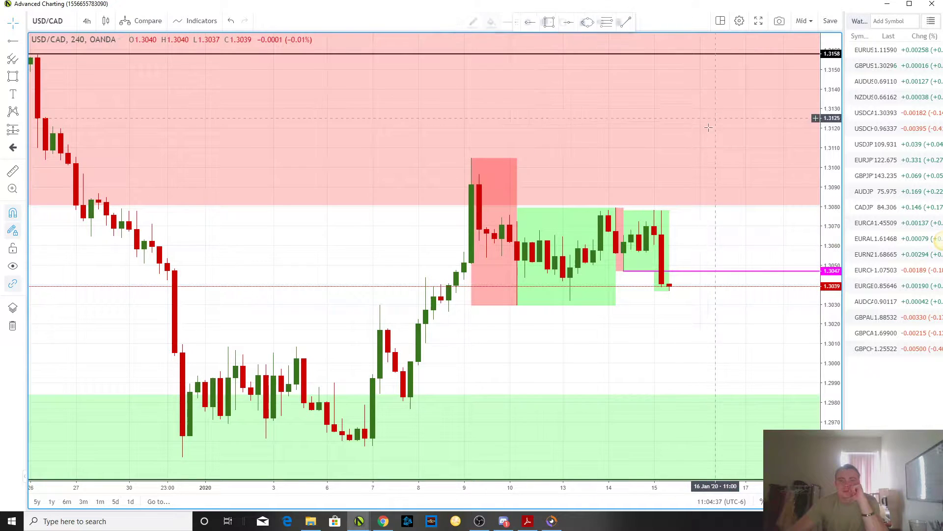
pyautogui.click(669, 239)
pyautogui.click(489, 22)
pyautogui.click(490, 48)
pyautogui.click(712, 253)
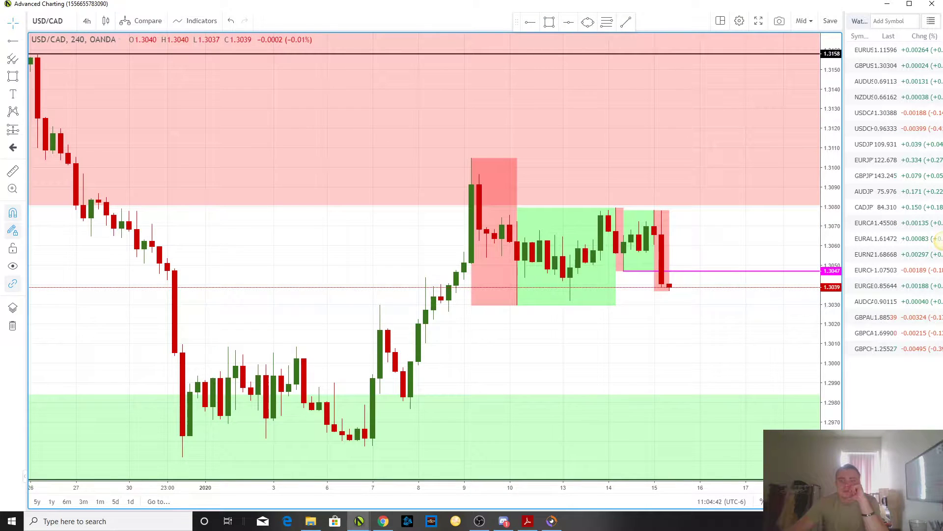
# - On the USD/CAD 1-hour chart, draw blue horizontal rays from the 15 Jan morning candles at 1.3078, 1.3065 and 1.3083
pyautogui.press('Tab')
pyautogui.scroll(8, 721, 253)
pyautogui.moveTo(682, 245); pyautogui.dragTo(796, 206)
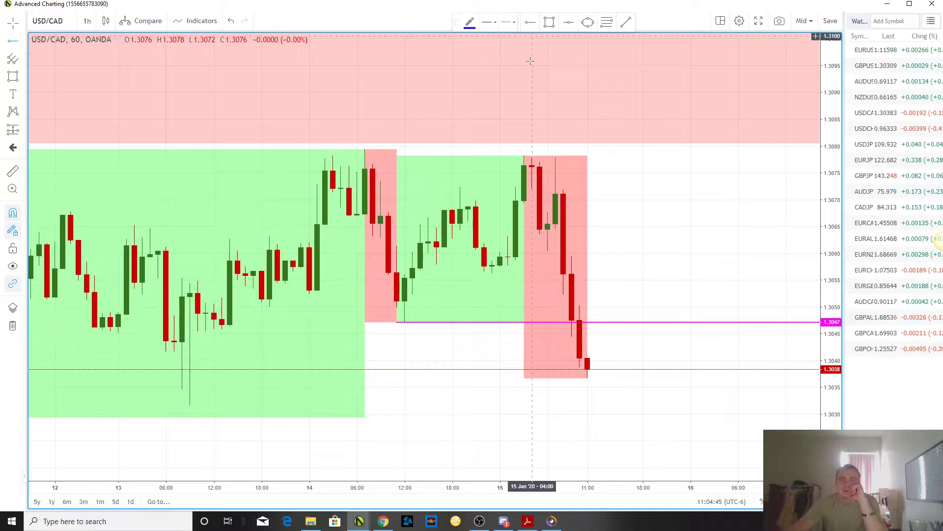
pyautogui.click(548, 131)
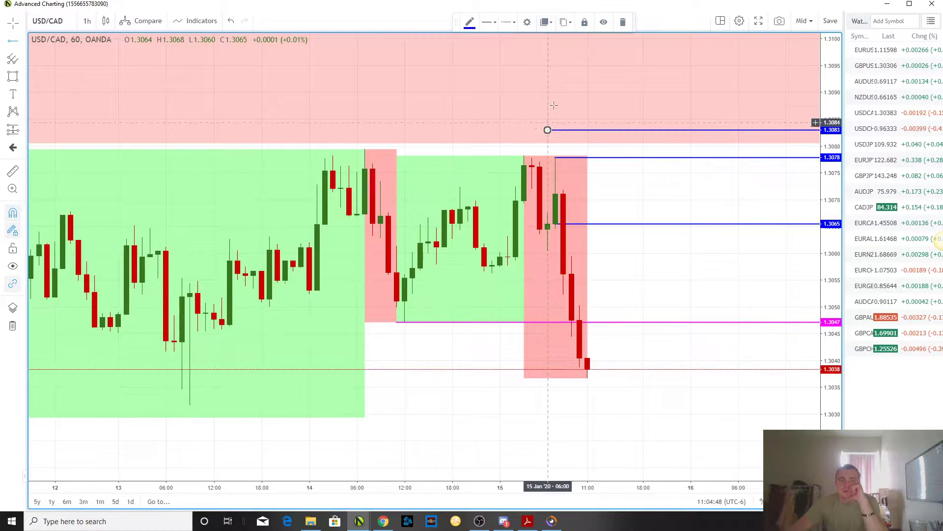
# - Recolour the 1.3083 ray red and move it down to 1.3081
pyautogui.click(470, 21)
pyautogui.click(476, 50)
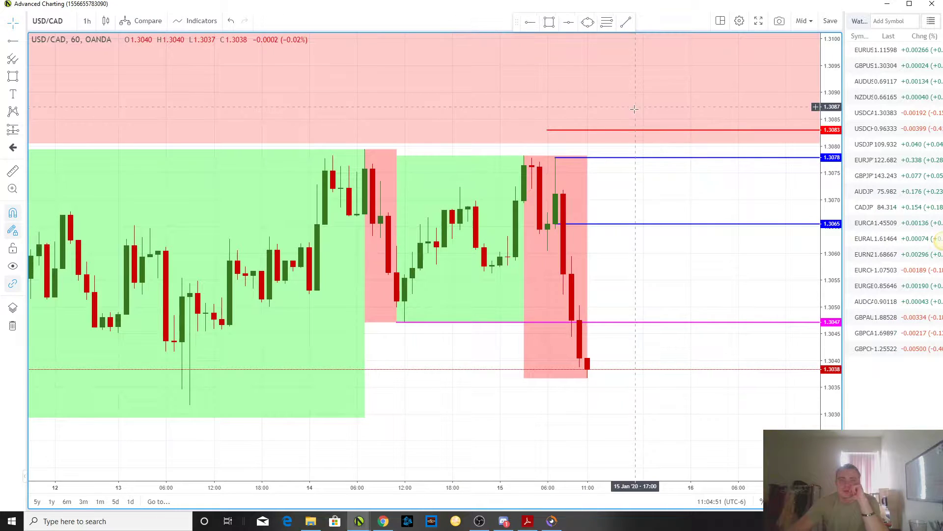
pyautogui.moveTo(638, 131); pyautogui.dragTo(646, 149)
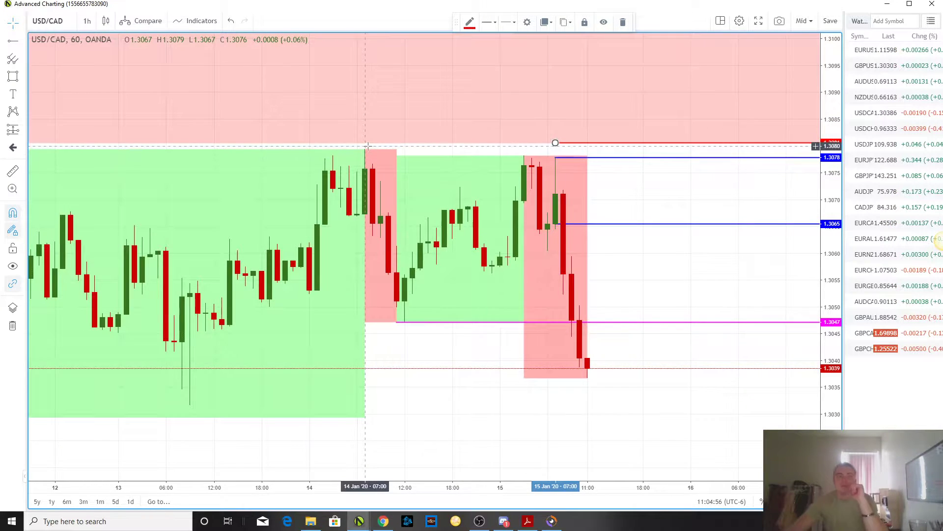
# - Measure the distance from the 1.3065 blue ray up to the red ray and clear the measurement
pyautogui.keyDown('shift'); pyautogui.click(650, 227); pyautogui.keyUp('shift')
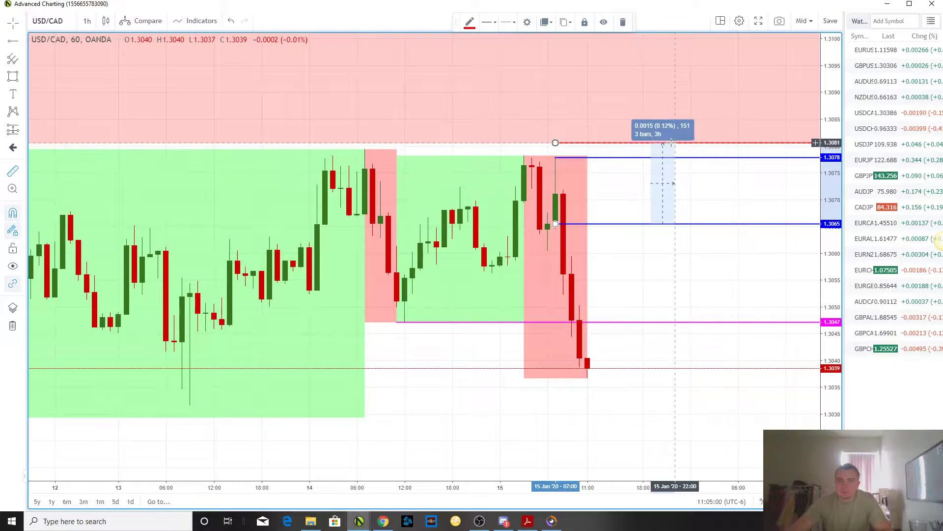
pyautogui.click(707, 360)
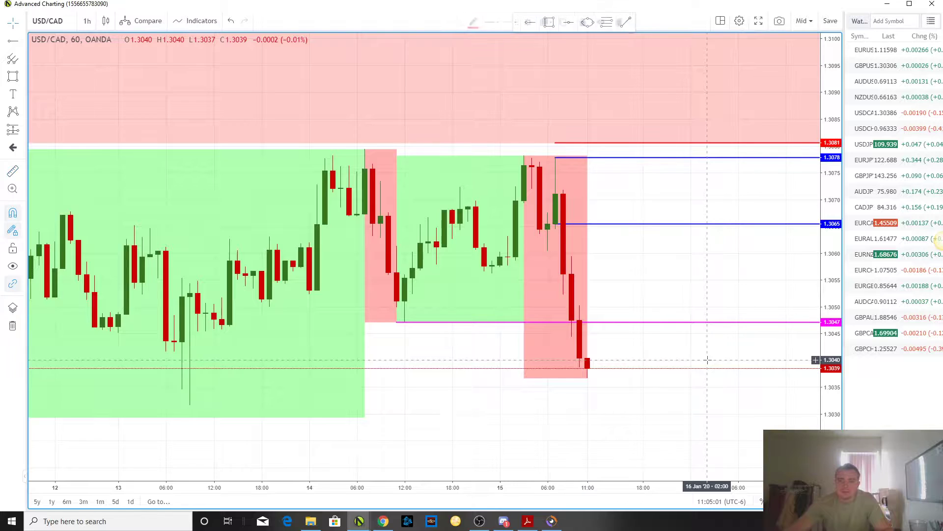
# - Add the text note "Waiting on Profit Margin to form" between the two blue rays on the USD/CAD 1-hour chart
pyautogui.moveTo(681, 354); pyautogui.dragTo(654, 332)
pyautogui.scroll(-4, 657, 328)
pyautogui.moveTo(836, 199); pyautogui.dragTo(738, 268)
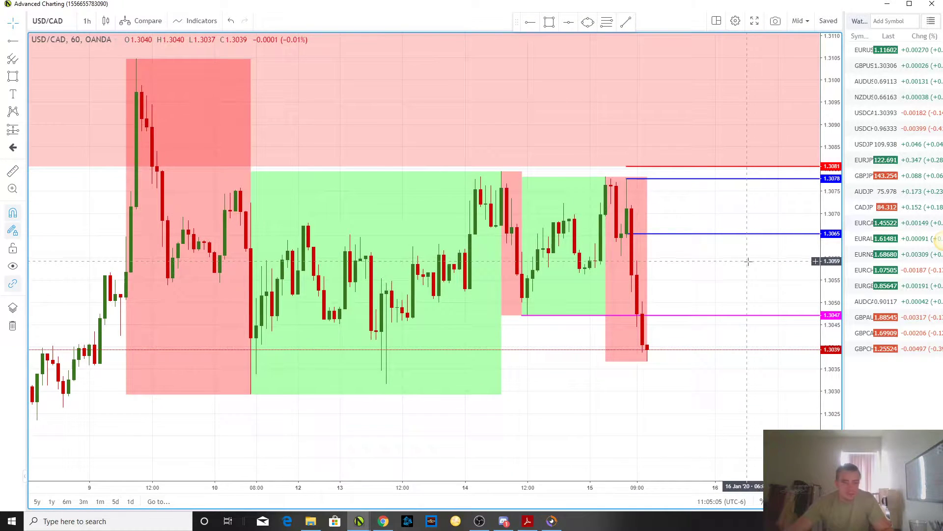
pyautogui.click(13, 95)
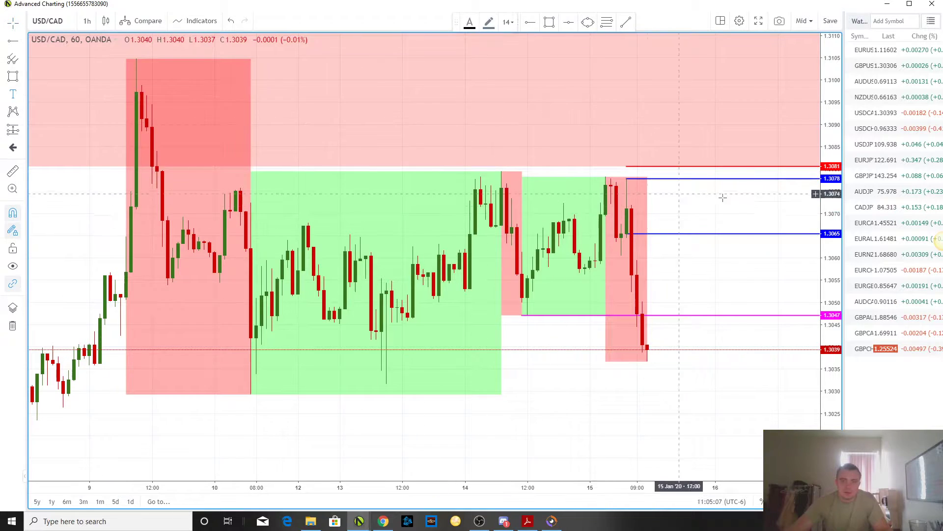
pyautogui.click(731, 206)
pyautogui.write('Waiting on Pra')
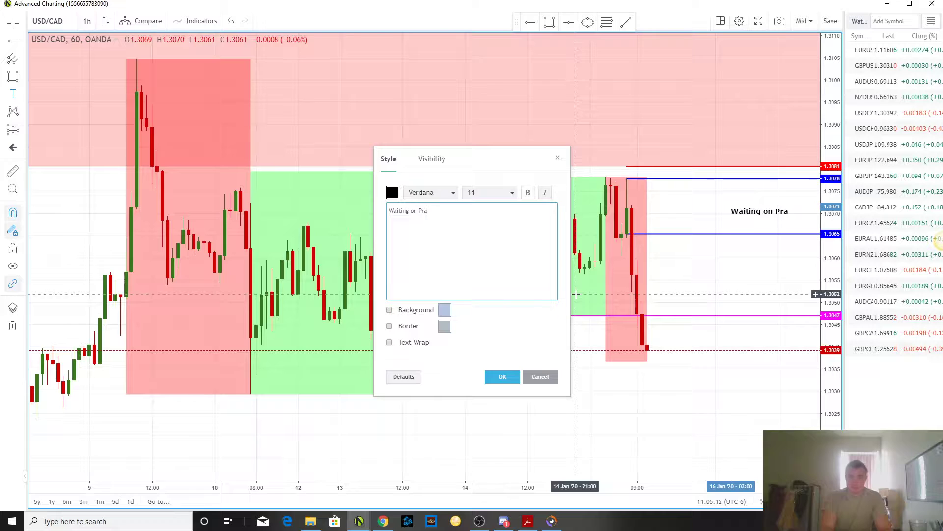
pyautogui.press('BackSpace')
pyautogui.write('ofit m')
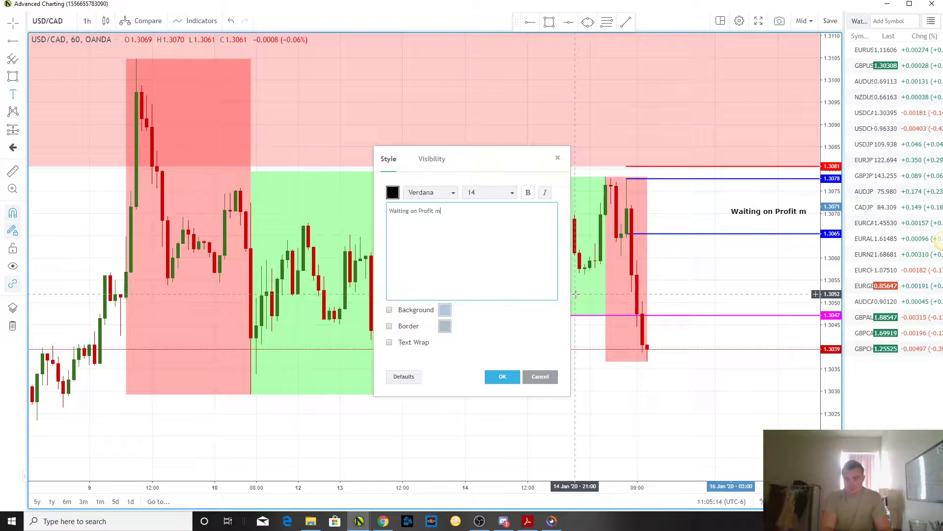
pyautogui.write('argin to')
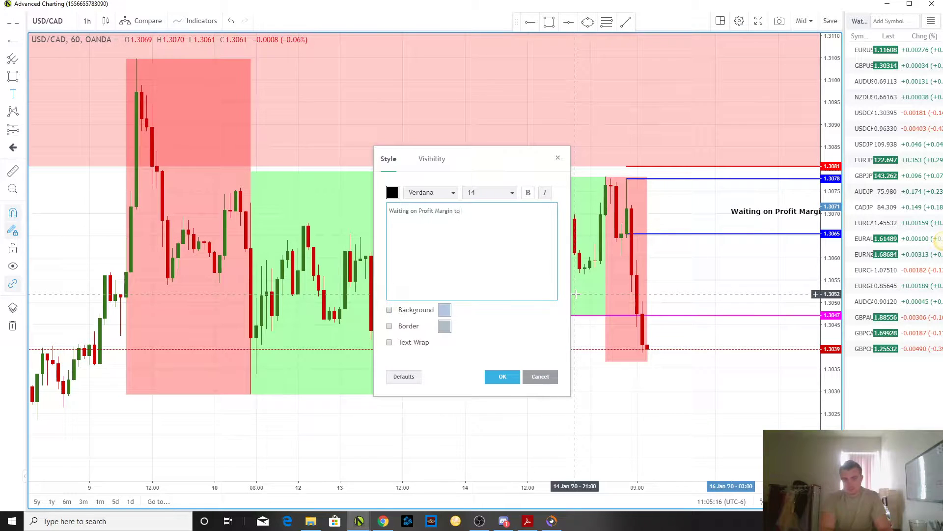
pyautogui.write(' form')
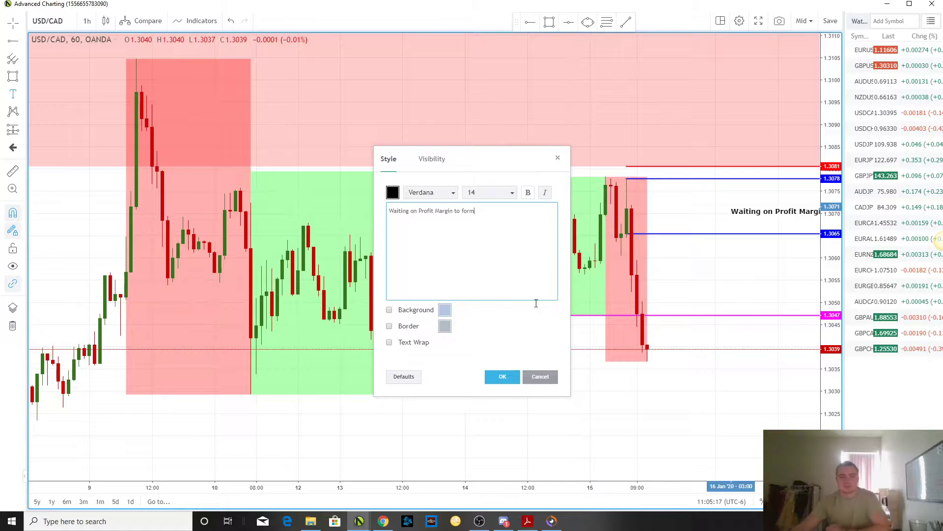
pyautogui.click(502, 376)
pyautogui.click(733, 267)
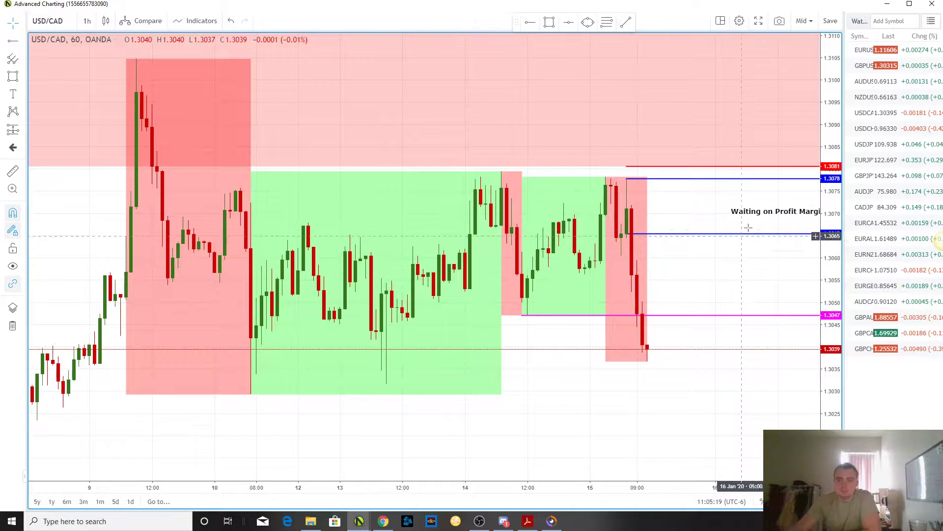
# - Move the "Waiting on Profit Margin to form" note closer to the latest candles so its full text fits on the chart
pyautogui.moveTo(754, 216); pyautogui.dragTo(681, 221)
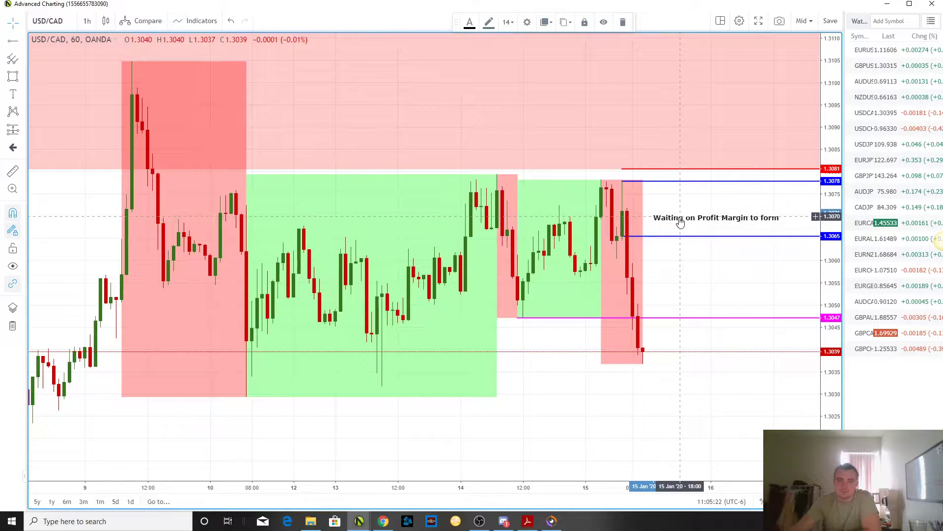
pyautogui.click(685, 277)
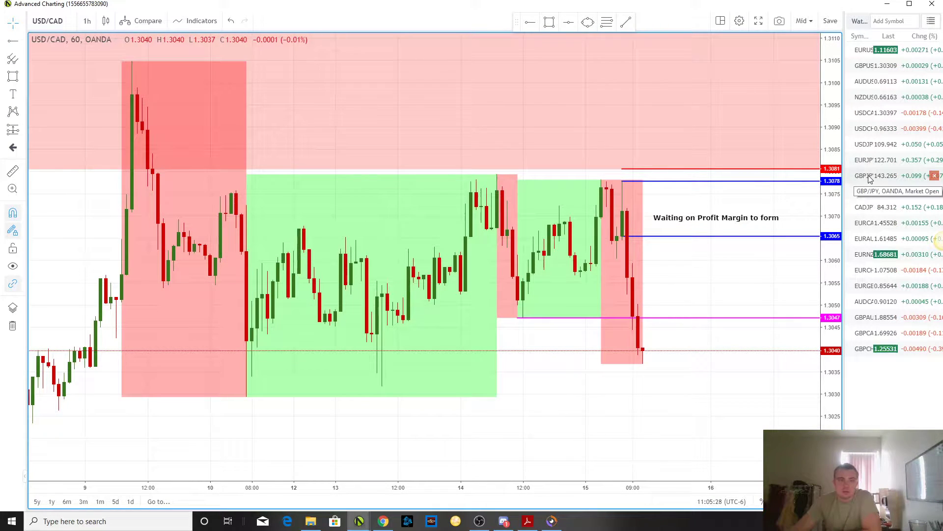
# - On the USD/CHF 4-hour chart, extend the latest red rectangle to the 15 Jan low at 0.9632
pyautogui.click(870, 130)
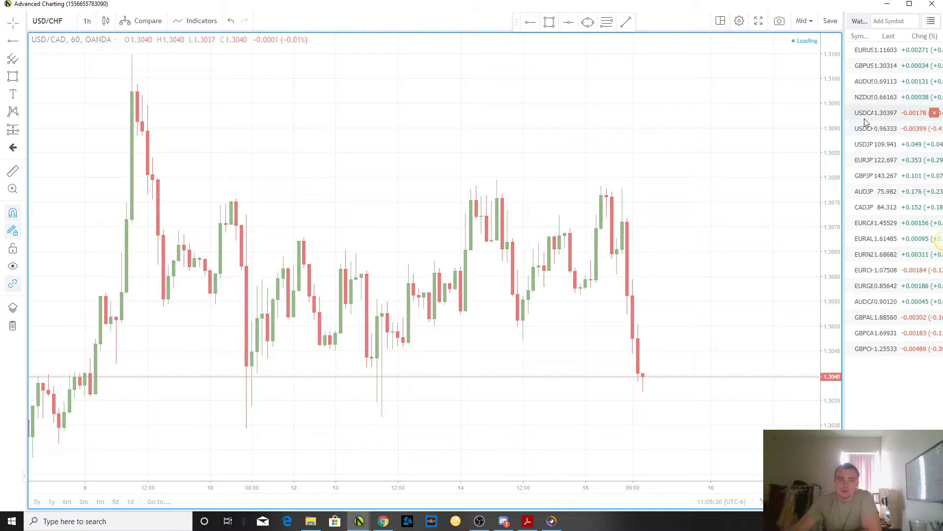
pyautogui.write('1d')
pyautogui.press('Return')
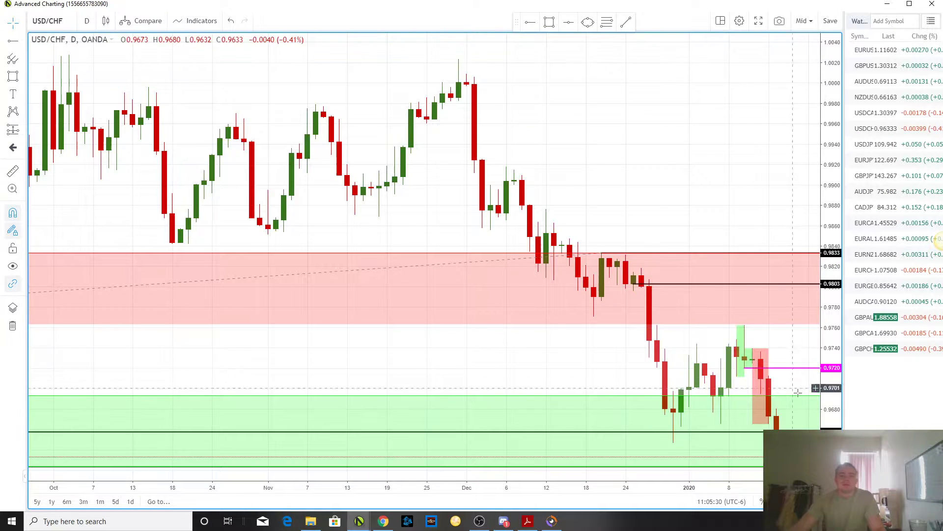
pyautogui.write('4h')
pyautogui.press('Return')
pyautogui.moveTo(623, 385); pyautogui.dragTo(669, 456)
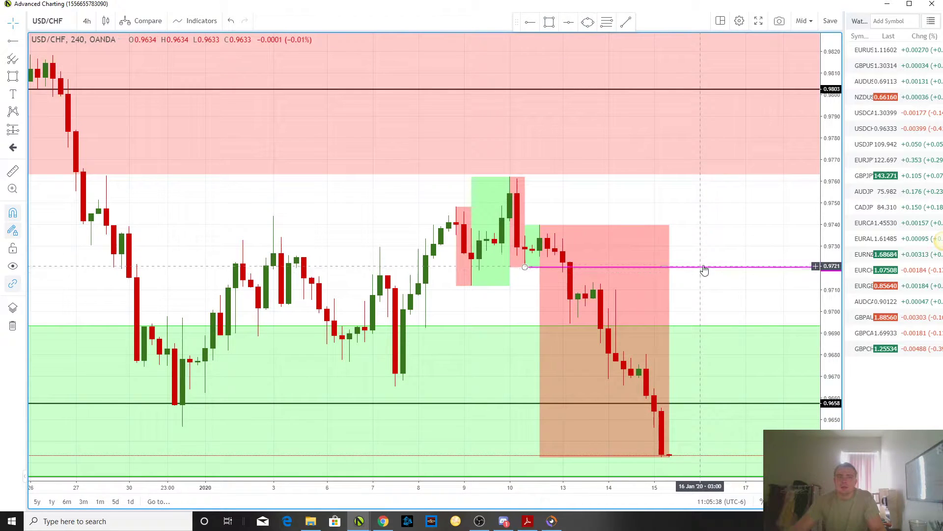
# - On the EUR/JPY 4-hour chart, draw a green rectangle from the 14 Jan low at 122.1890 to 122.7190 on the 15 Jan candle
pyautogui.click(864, 161)
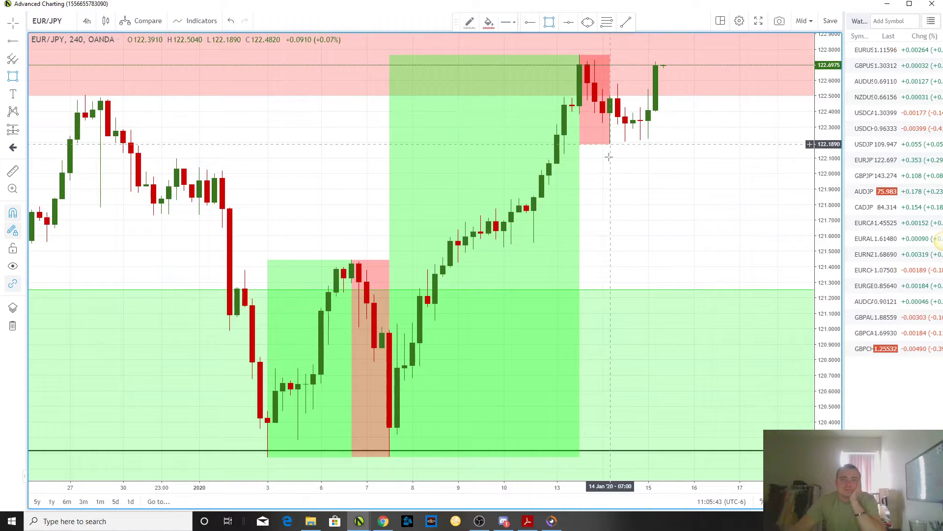
pyautogui.click(655, 61)
pyautogui.click(489, 22)
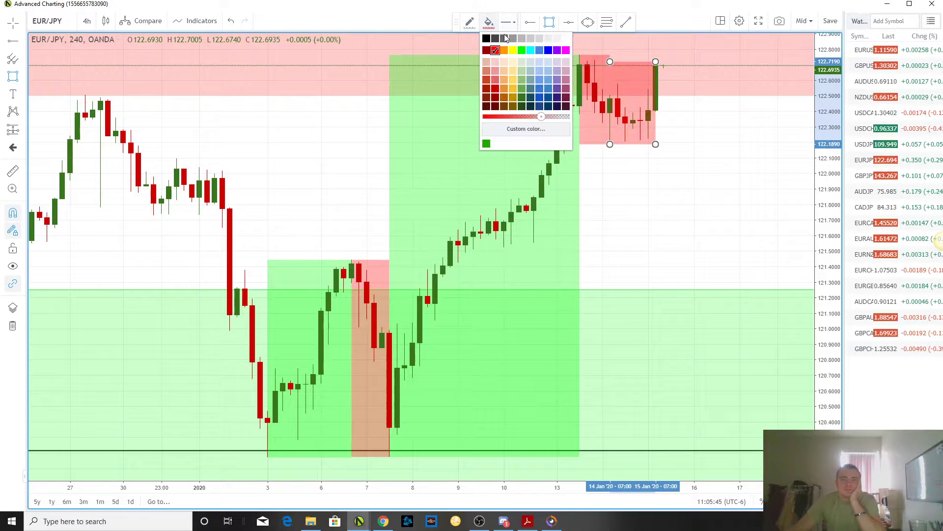
pyautogui.click(522, 51)
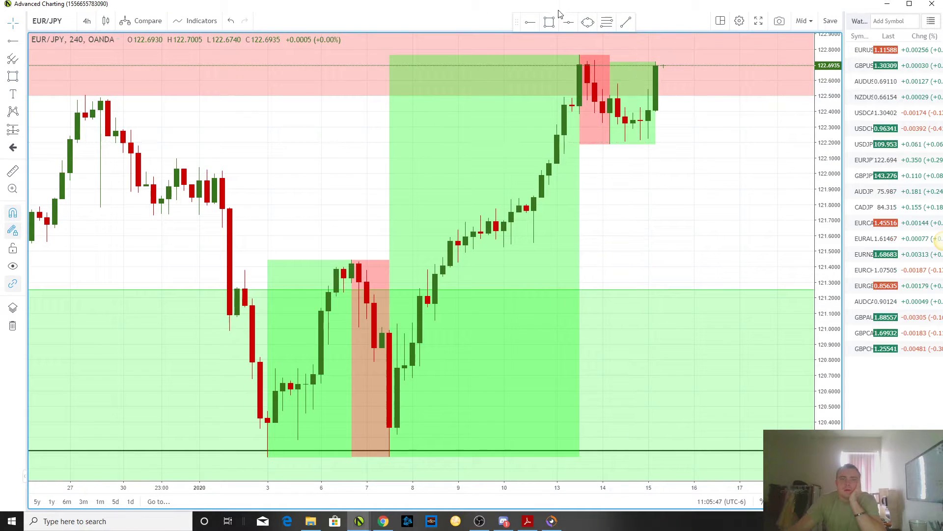
# - Add a magenta horizontal ray at 122.1890 starting from the lower corner of the latest green rectangle
pyautogui.click(602, 153)
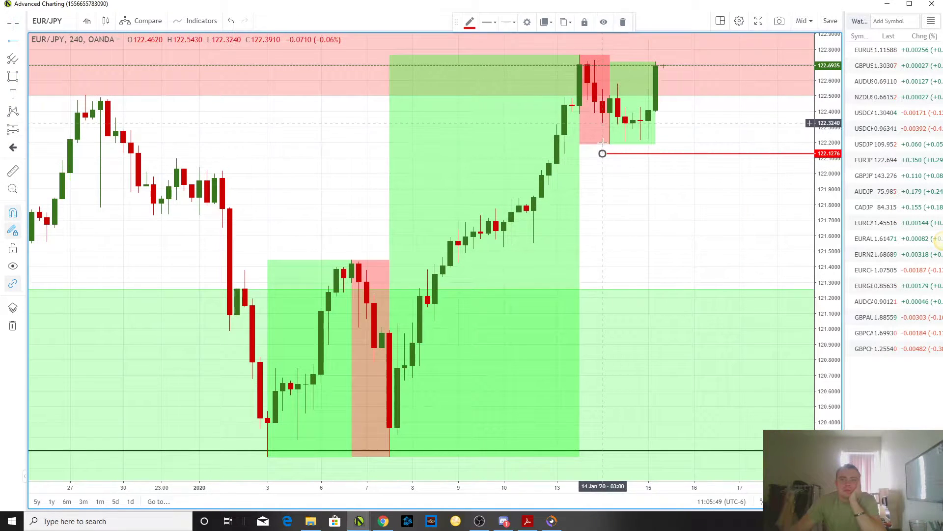
pyautogui.click(470, 21)
pyautogui.click(547, 50)
pyautogui.moveTo(603, 154); pyautogui.dragTo(613, 144)
pyautogui.click(710, 134)
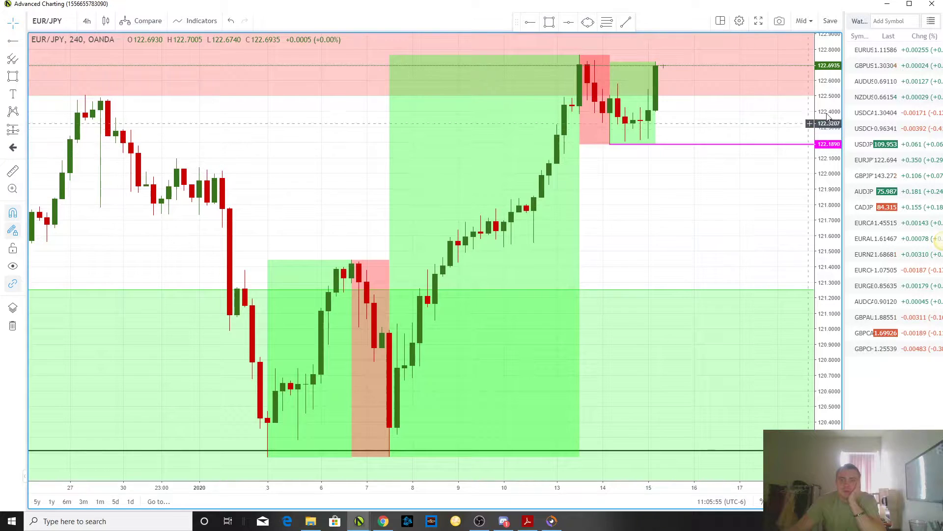
# - Open GBP/JPY on the 1-hour chart and measure the gap from the 15 Jan low to the 142.6525 blue ray
pyautogui.click(868, 176)
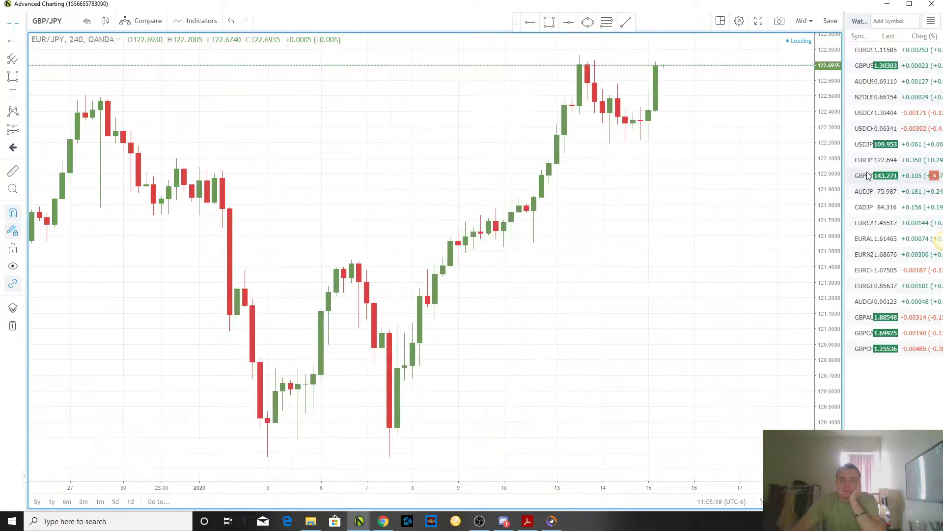
pyautogui.scroll(4, 779, 236)
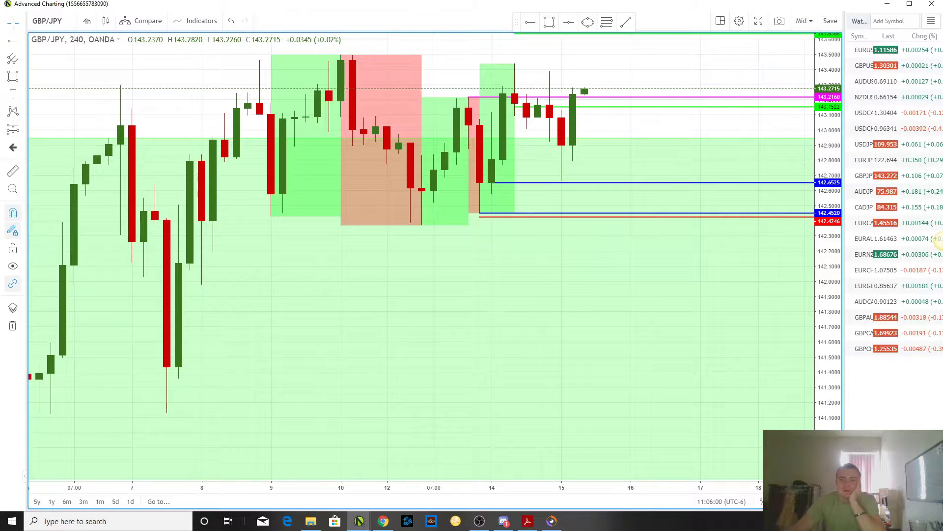
pyautogui.press('Tab')
pyautogui.scroll(2, 714, 332)
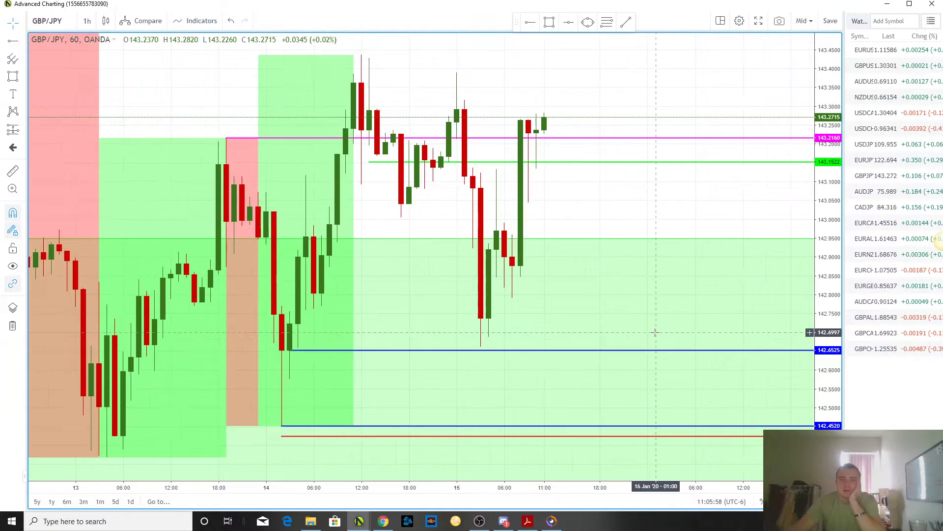
pyautogui.keyDown('shift'); pyautogui.click(517, 346); pyautogui.keyUp('shift')
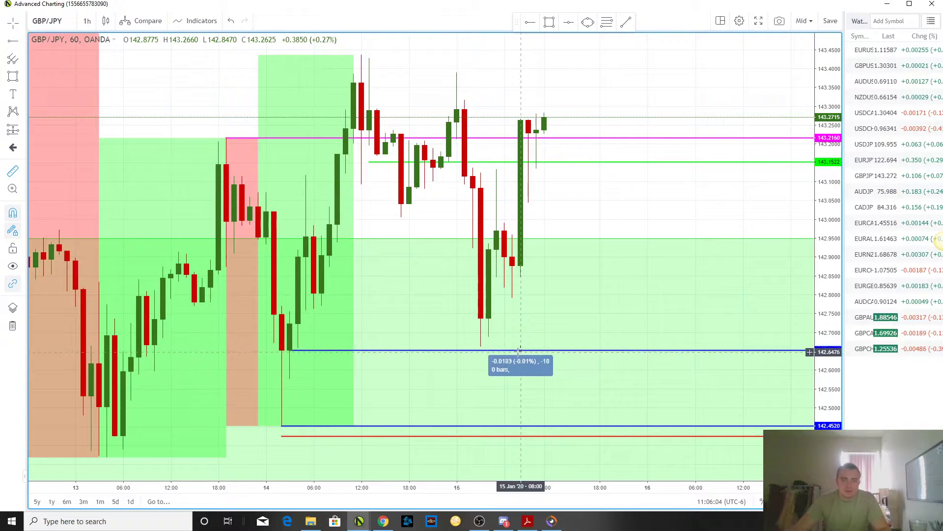
pyautogui.click(520, 349)
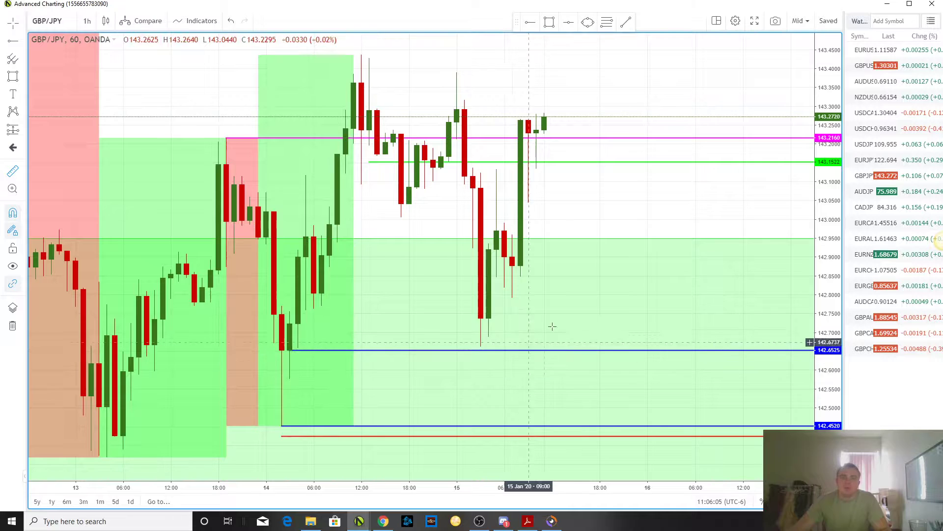
# - Examine the GBP/JPY 1-hour candles around the blue rays and return to the 4-hour chart
pyautogui.moveTo(620, 284); pyautogui.dragTo(662, 279)
pyautogui.scroll(-2, 667, 279)
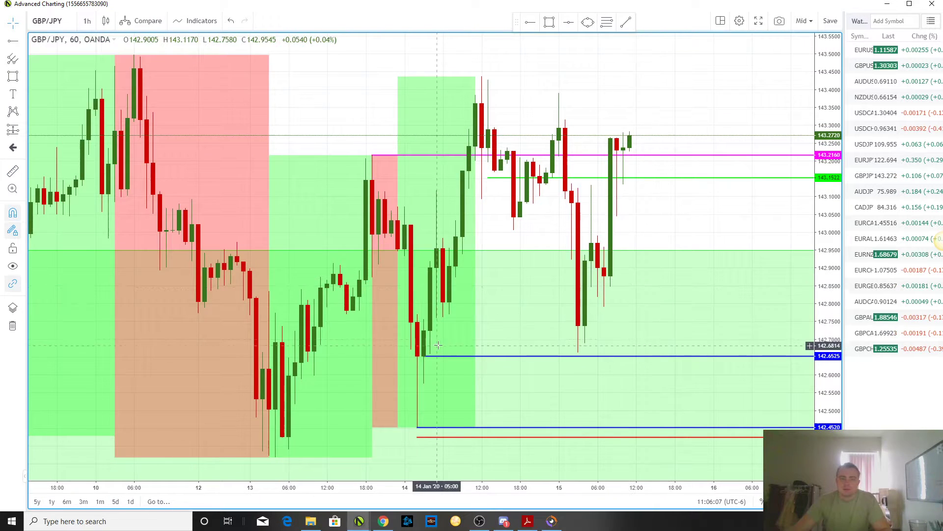
pyautogui.scroll(1, 735, 319)
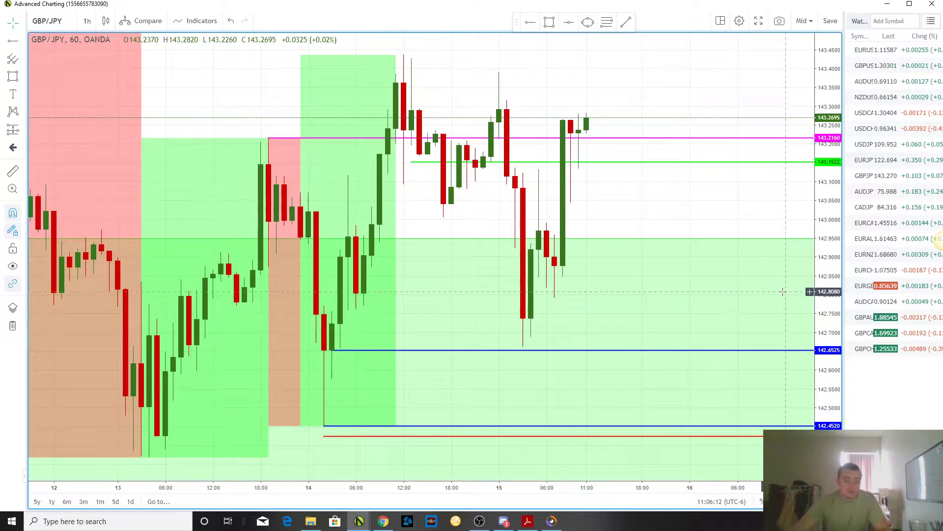
pyautogui.press('Tab')
pyautogui.press('Tab')
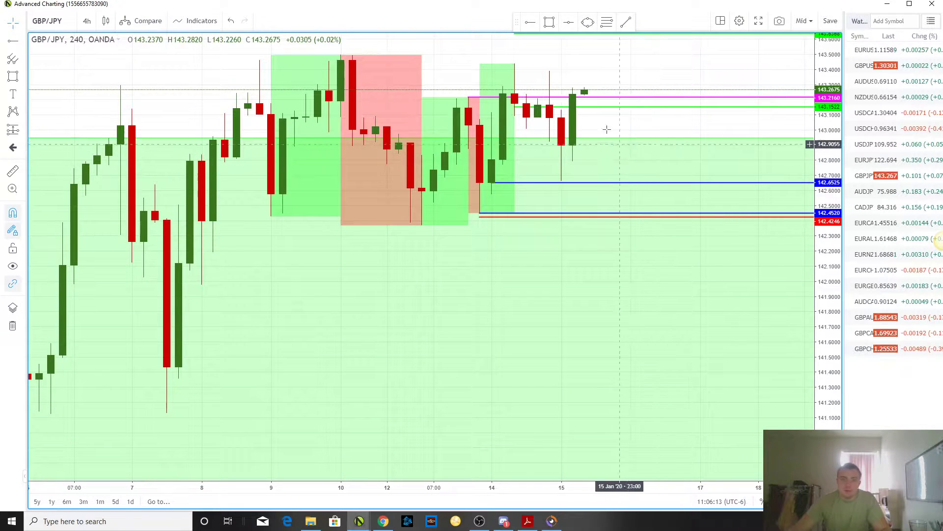
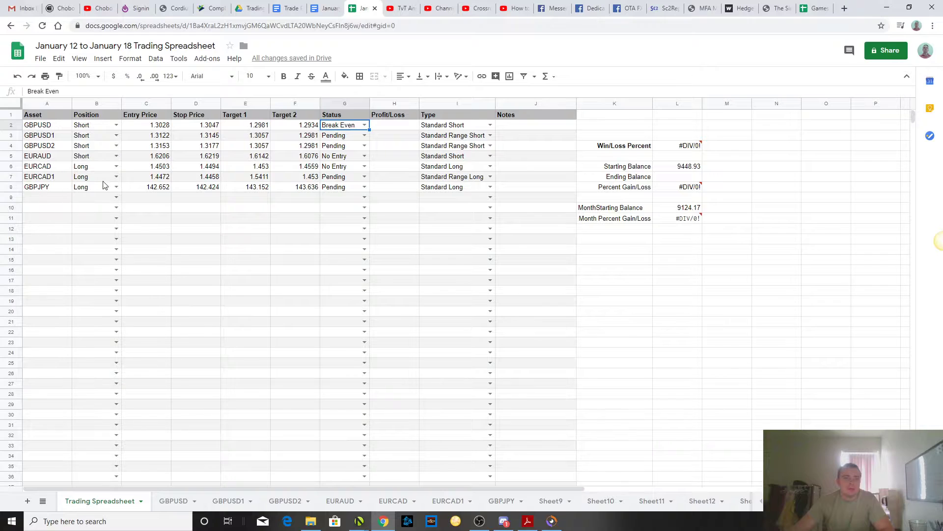
# - In the trading spreadsheet, set the GBPJPY row's status to No Entry and its note to "Waiting for fresh BO"
pyautogui.click(365, 187)
pyautogui.click(346, 250)
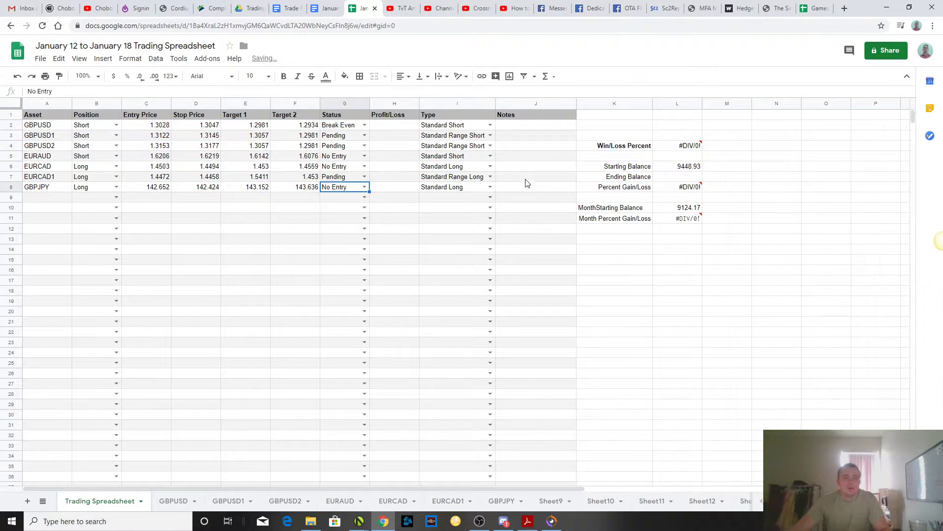
pyautogui.click(531, 188)
pyautogui.write('w')
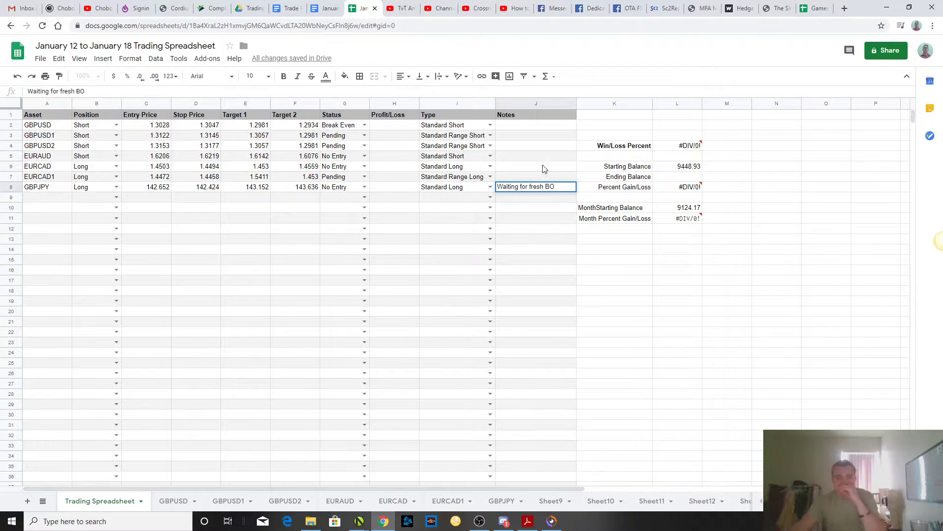
# - Switch back to the GBP/JPY chart and turn on the display of orders in the trading properties
pyautogui.click(359, 520)
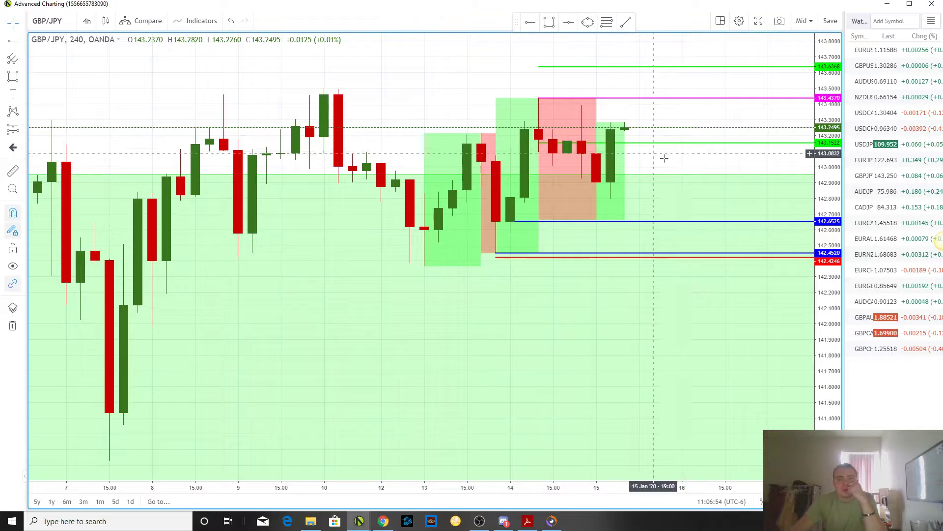
pyautogui.rightClick(800, 286)
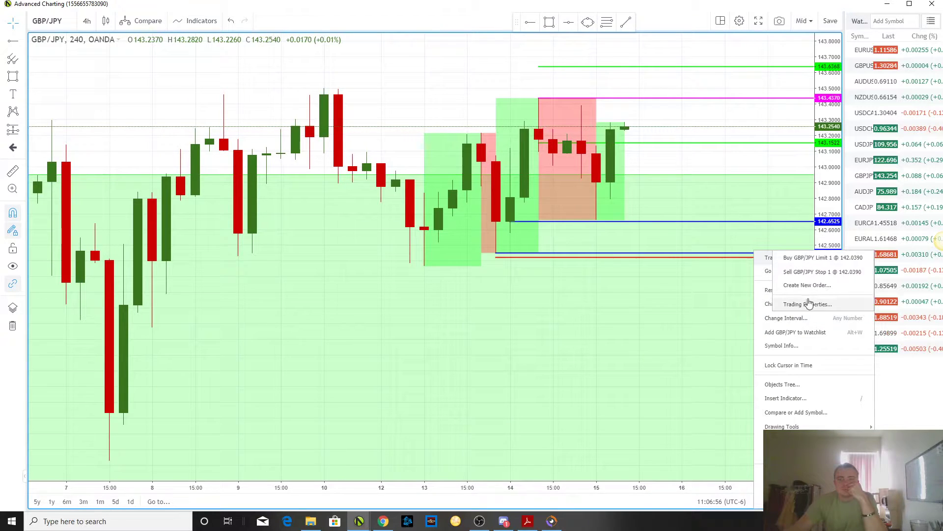
pyautogui.click(786, 302)
pyautogui.click(319, 203)
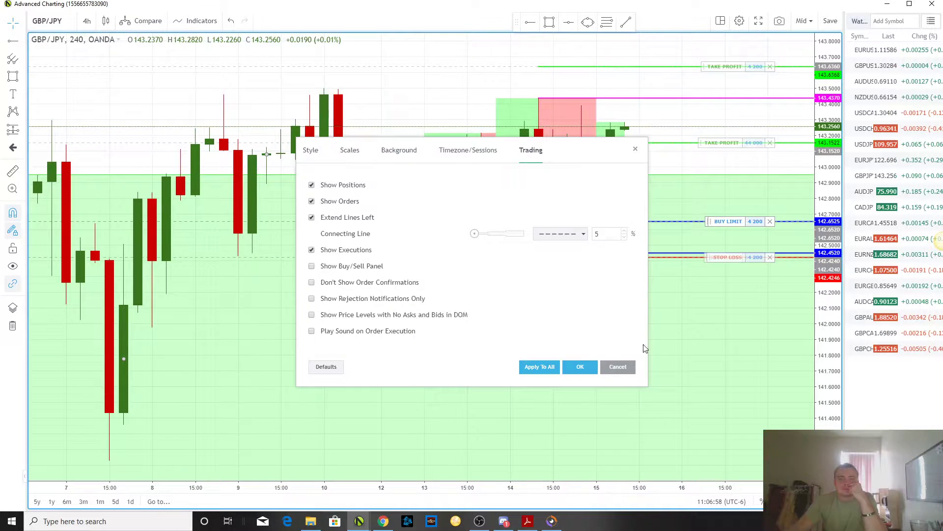
# - Cancel both GBP/JPY buy limit orders at the 142.6525 blue ray and turn off the display of orders
pyautogui.click(770, 221)
pyautogui.click(448, 280)
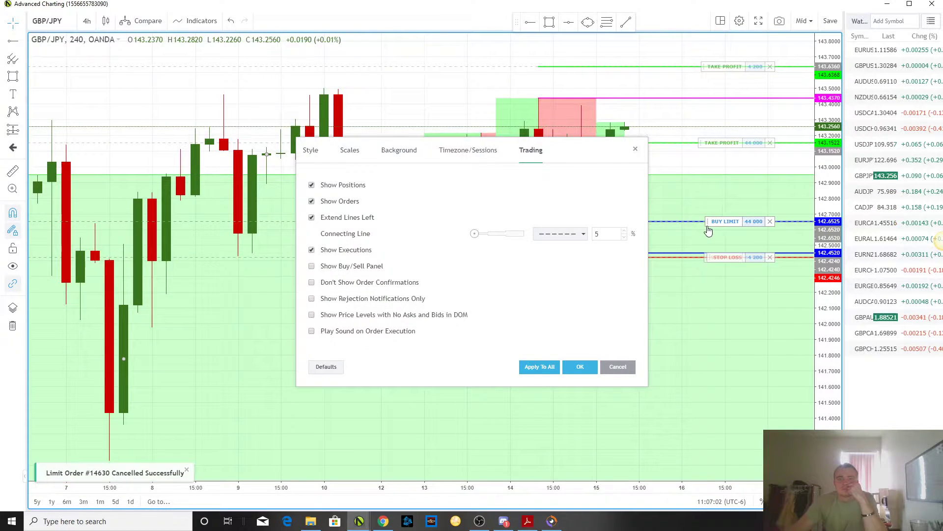
pyautogui.click(770, 222)
pyautogui.click(449, 281)
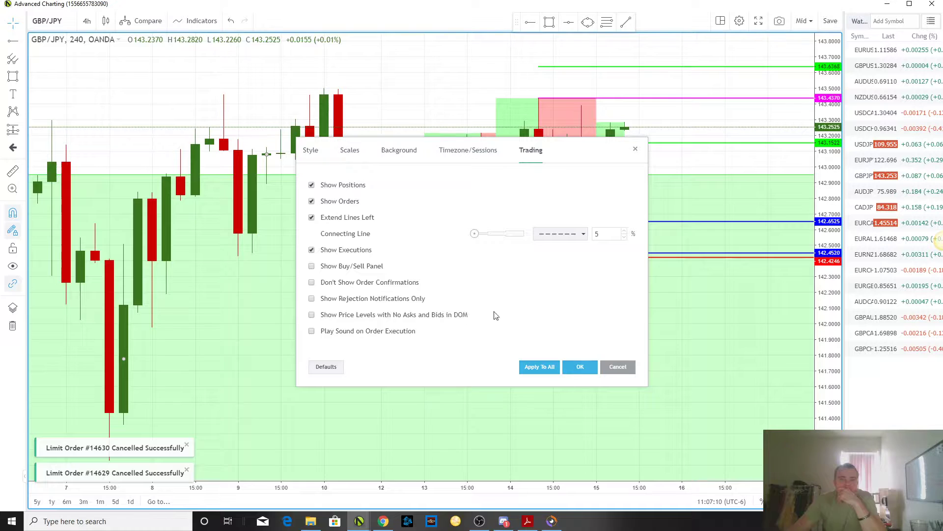
pyautogui.click(311, 201)
pyautogui.click(581, 366)
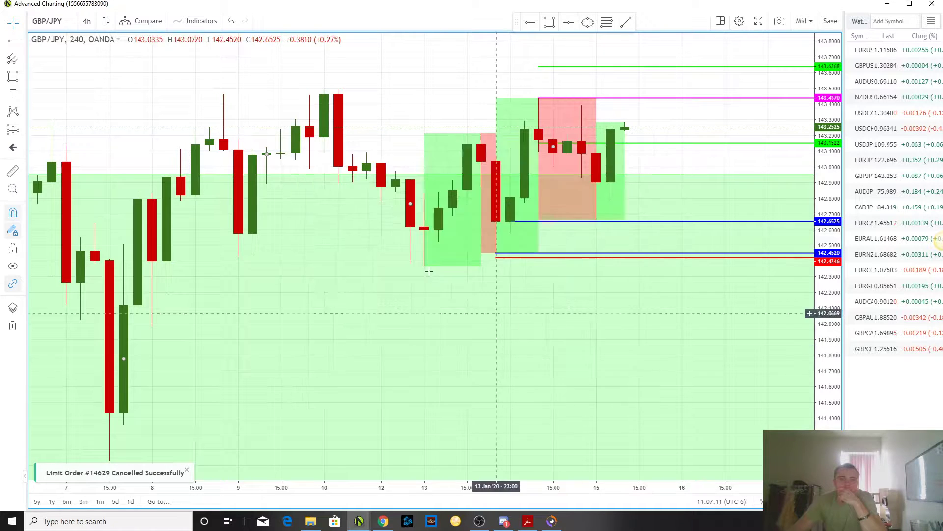
# - Add the text note "Waiting for fresh breakout to put trade back on" between the two blue rays on the GBP/JPY chart
pyautogui.click(13, 95)
pyautogui.click(582, 237)
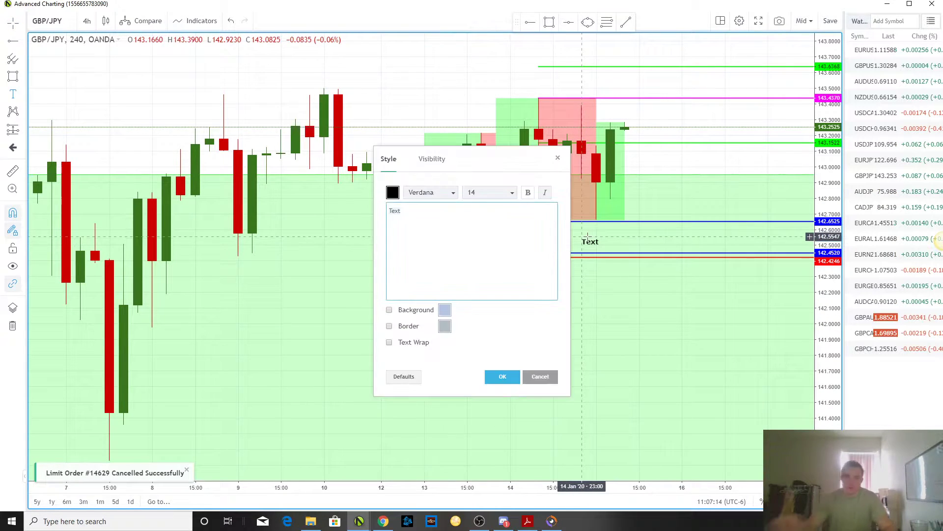
pyautogui.write('Waiting for fresh')
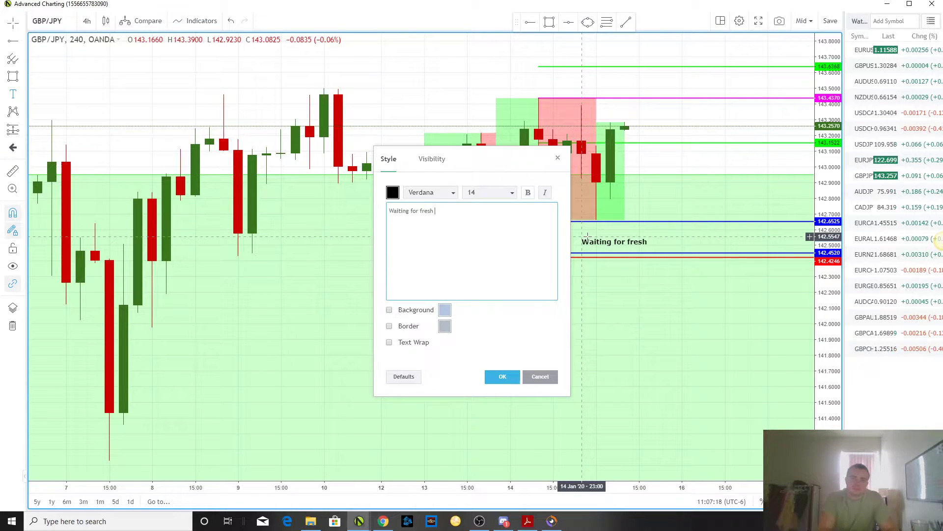
pyautogui.write(' breakout to')
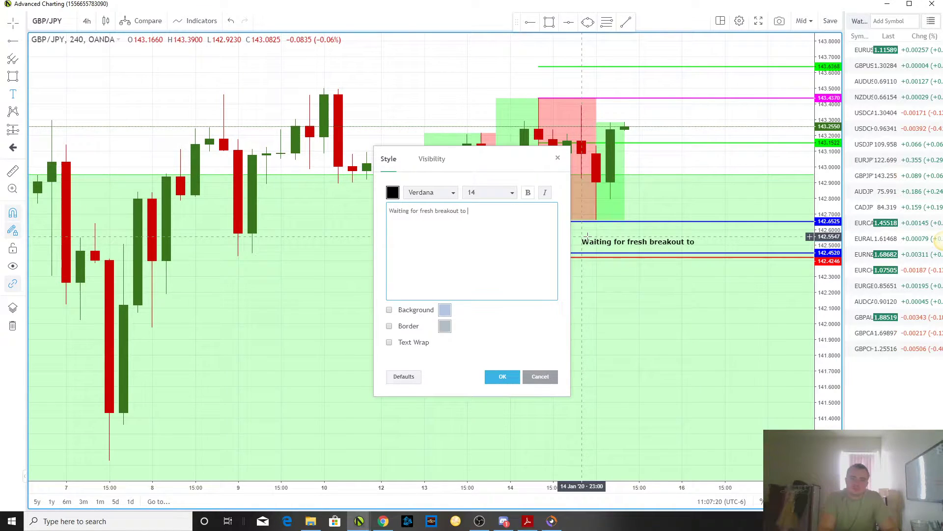
pyautogui.write(' put trade back on')
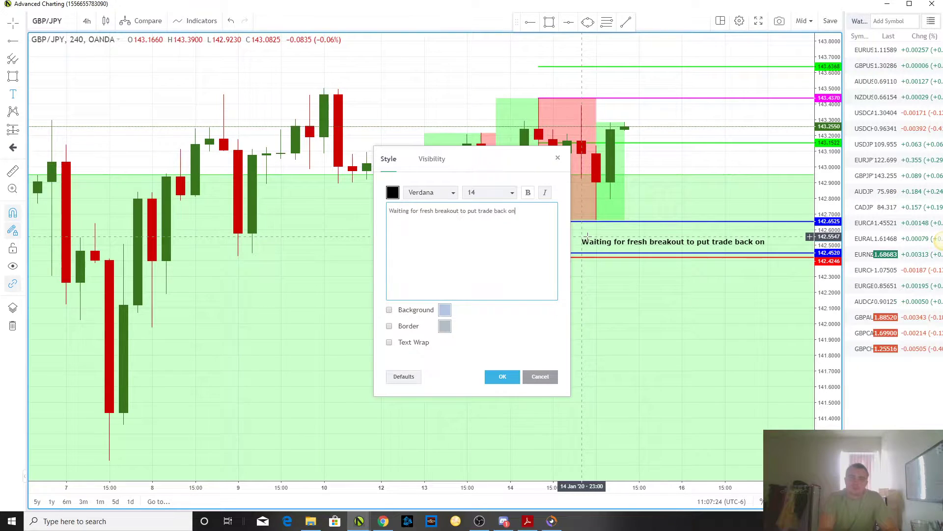
pyautogui.click(502, 377)
pyautogui.click(625, 401)
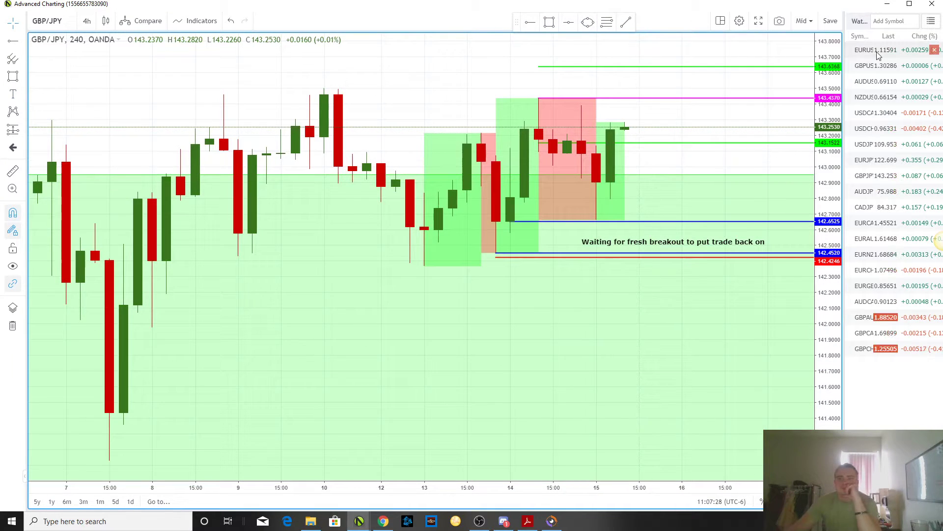
# - On the AUD/JPY 4-hour chart, draw a red rectangle from the 13 Jan high at 76.1060 to the 15 Jan low at 75.5820
pyautogui.click(864, 198)
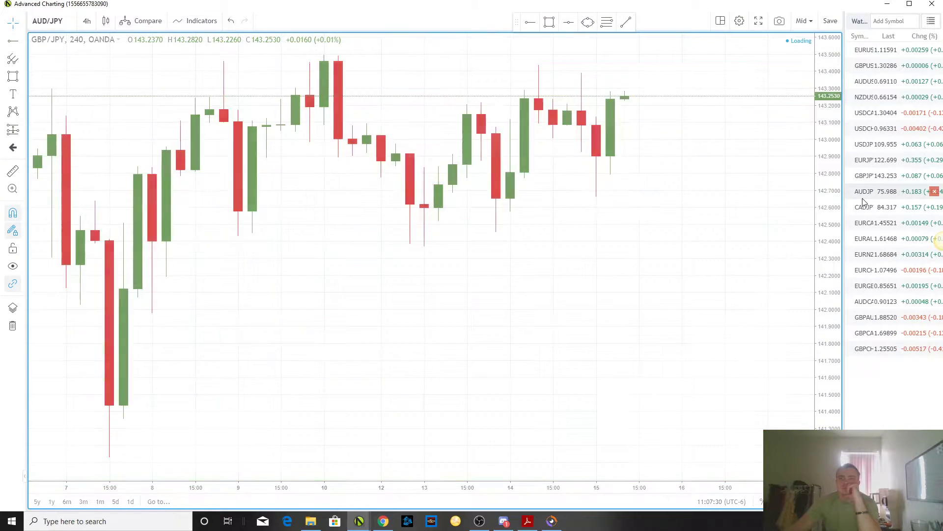
pyautogui.scroll(-3, 682, 232)
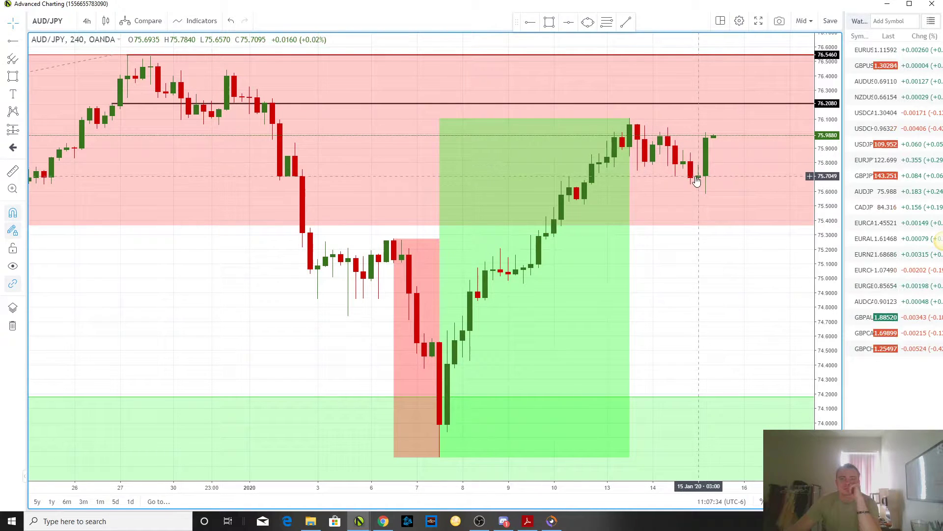
pyautogui.click(551, 22)
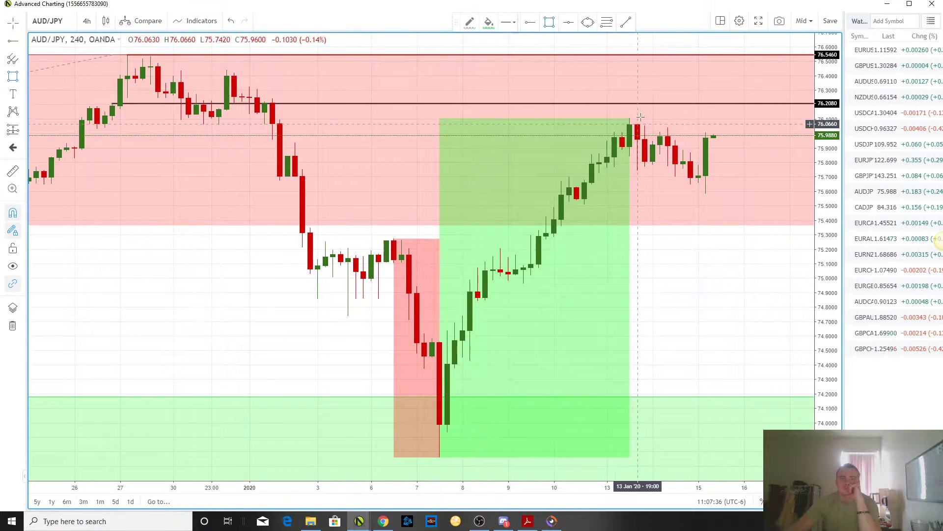
pyautogui.moveTo(632, 118)
pyautogui.mouseDown()
pyautogui.moveTo(705, 175)
pyautogui.moveTo(708, 194)
pyautogui.mouseUp()
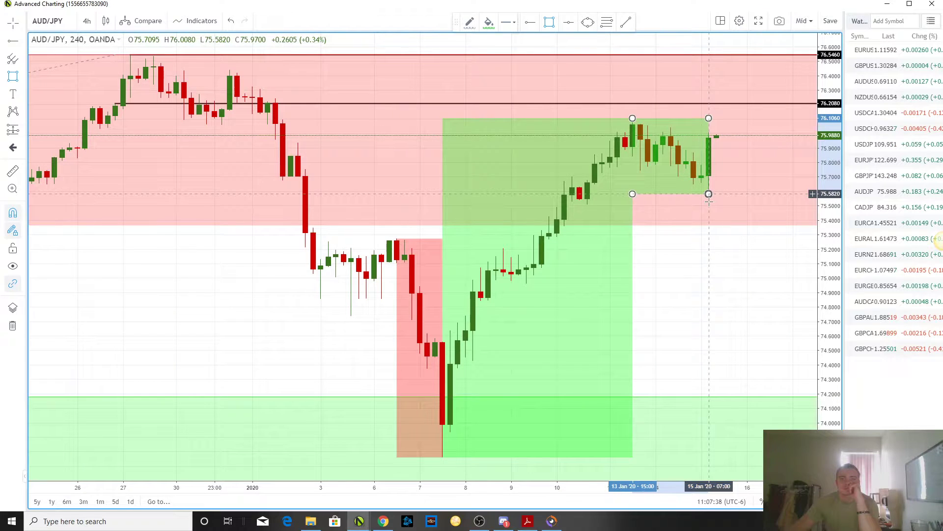
pyautogui.click(489, 22)
pyautogui.click(491, 47)
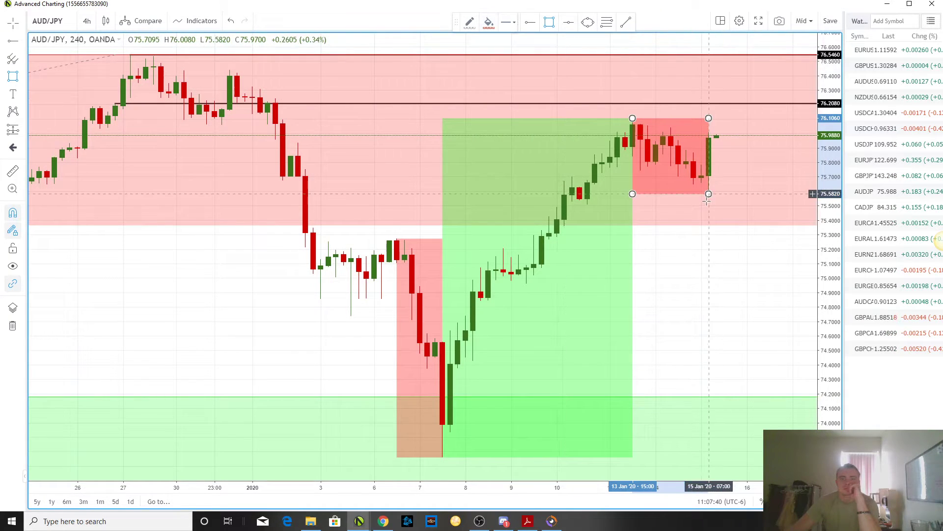
# - Draw a green rectangle over the latest AUD/JPY candles from the 15 Jan low at 75.5820 up to 75.9930
pyautogui.click(709, 193)
pyautogui.click(716, 134)
pyautogui.click(495, 22)
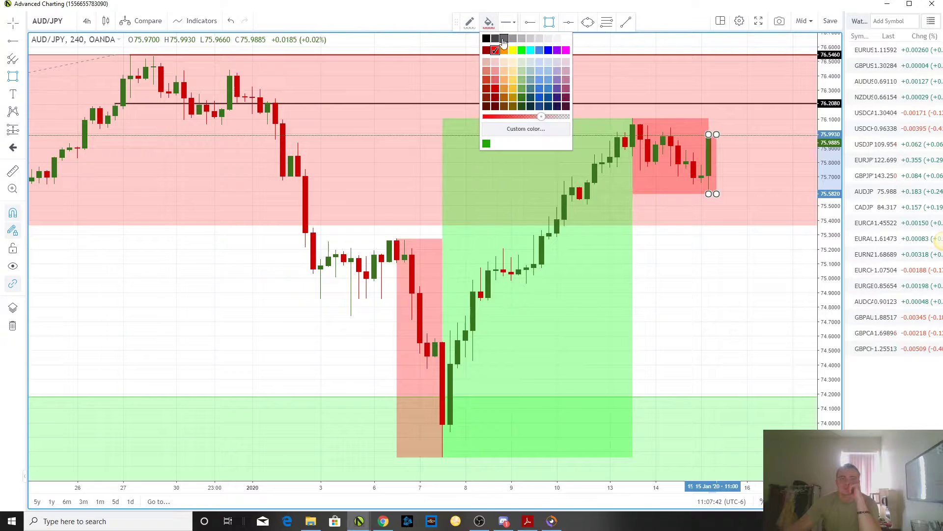
pyautogui.click(522, 50)
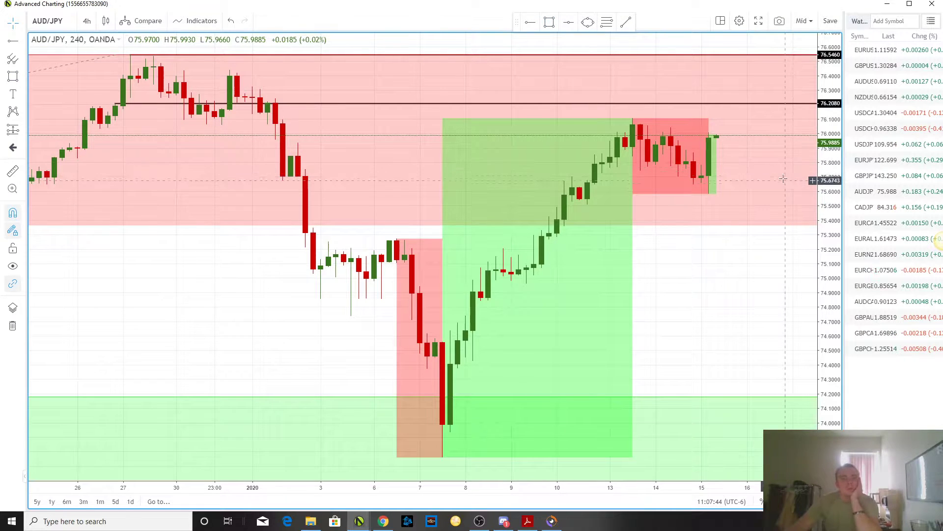
# - Add a magenta horizontal ray at 75.5820 from the 15 Jan low on the AUD/JPY chart
pyautogui.click(530, 22)
pyautogui.click(708, 194)
pyautogui.moveTo(736, 166); pyautogui.dragTo(695, 154)
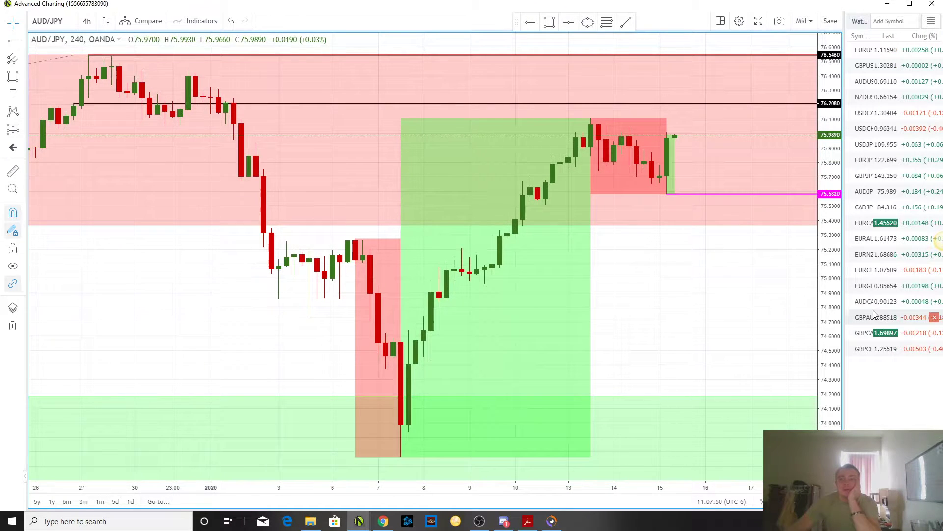
# - On the CAD/JPY 4-hour chart, extend the latest red rectangle from the 14 Jan high at 84.3910 to the 15 Jan low at 83.9780
pyautogui.click(864, 206)
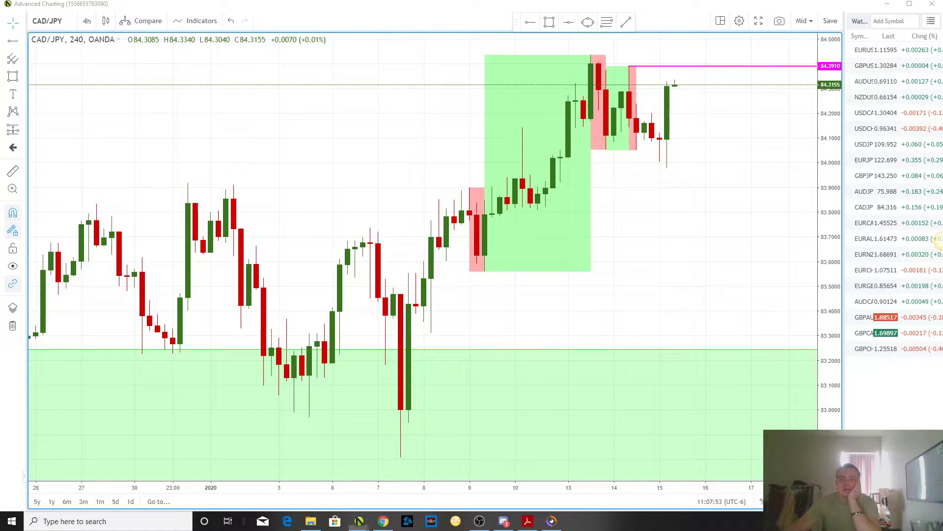
pyautogui.click(904, 521)
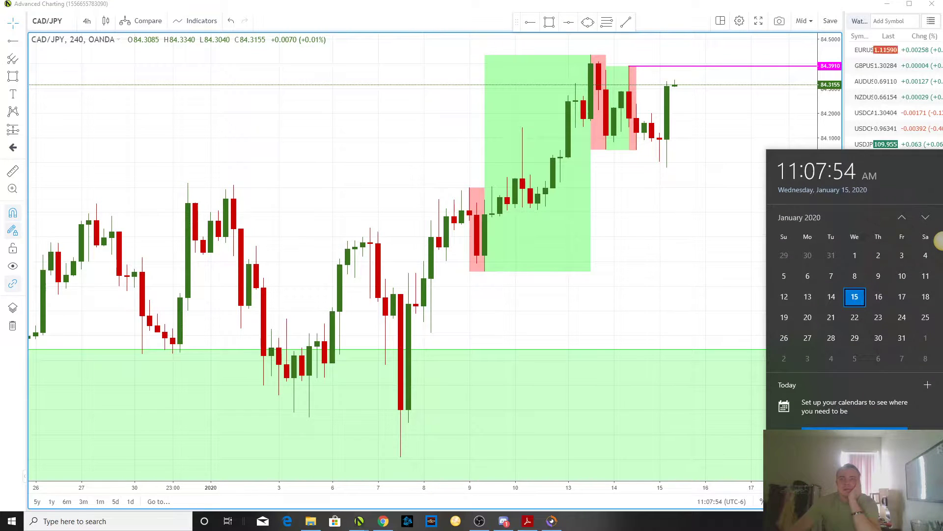
pyautogui.click(904, 521)
pyautogui.moveTo(630, 67)
pyautogui.mouseDown()
pyautogui.moveTo(656, 165)
pyautogui.moveTo(666, 169)
pyautogui.mouseUp()
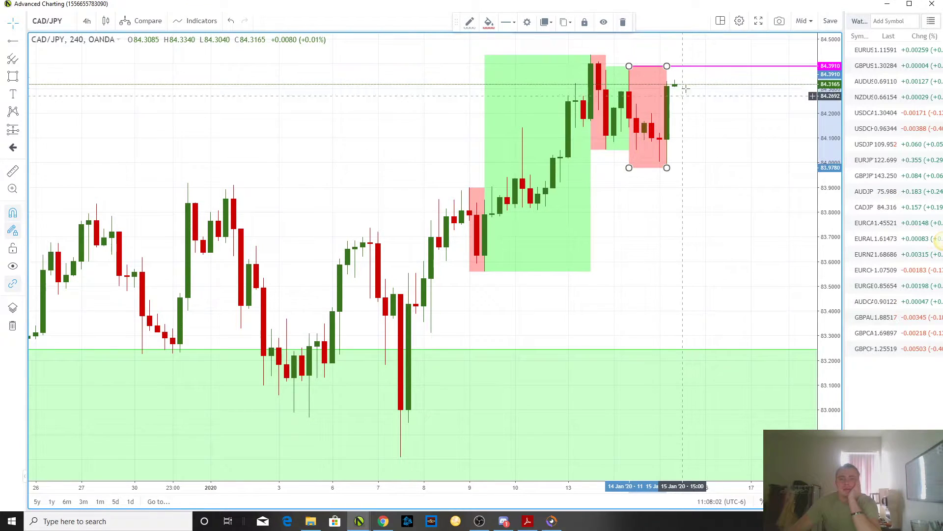
pyautogui.click(699, 151)
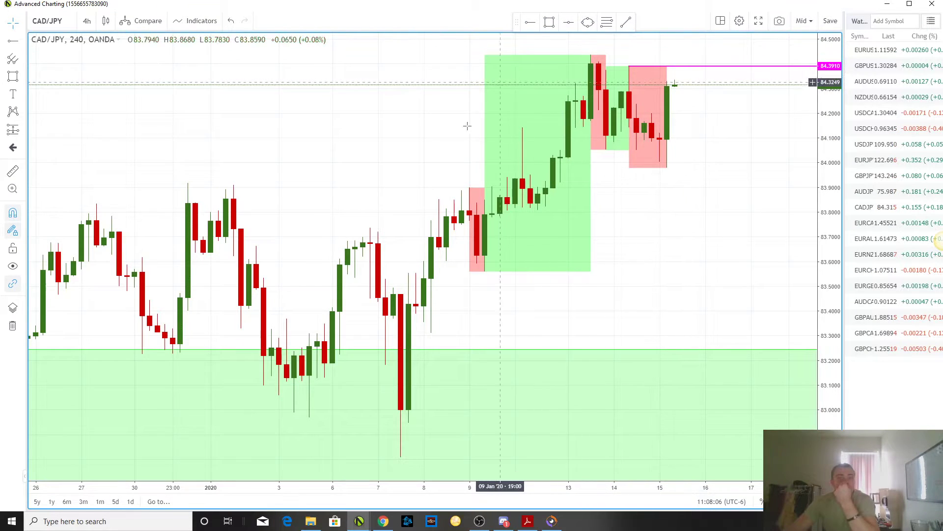
# - Move the 9 Jan red rectangle onto the latest CAD/JPY candles, spanning 83.9780 to 84.3340, and recolor it green
pyautogui.moveTo(469, 188)
pyautogui.mouseDown()
pyautogui.moveTo(669, 78)
pyautogui.moveTo(675, 52)
pyautogui.moveTo(673, 63)
pyautogui.mouseUp()
pyautogui.moveTo(485, 271)
pyautogui.mouseDown()
pyautogui.moveTo(674, 169)
pyautogui.moveTo(513, 223)
pyautogui.moveTo(508, 217)
pyautogui.moveTo(484, 271)
pyautogui.mouseUp()
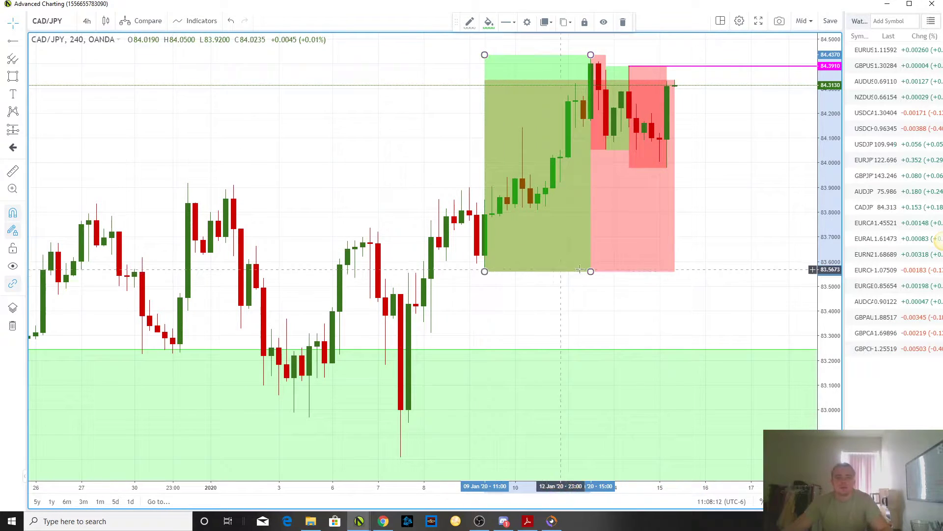
pyautogui.click(621, 272)
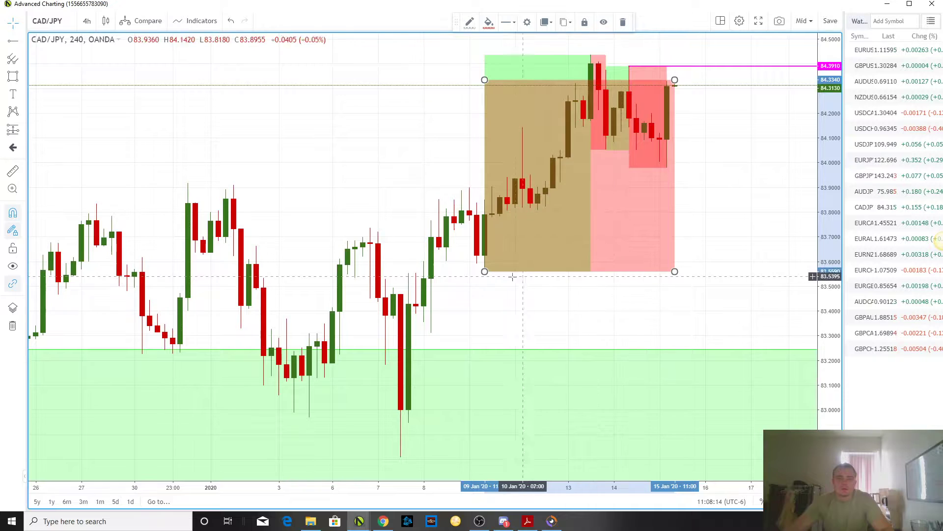
pyautogui.moveTo(484, 271); pyautogui.dragTo(667, 168)
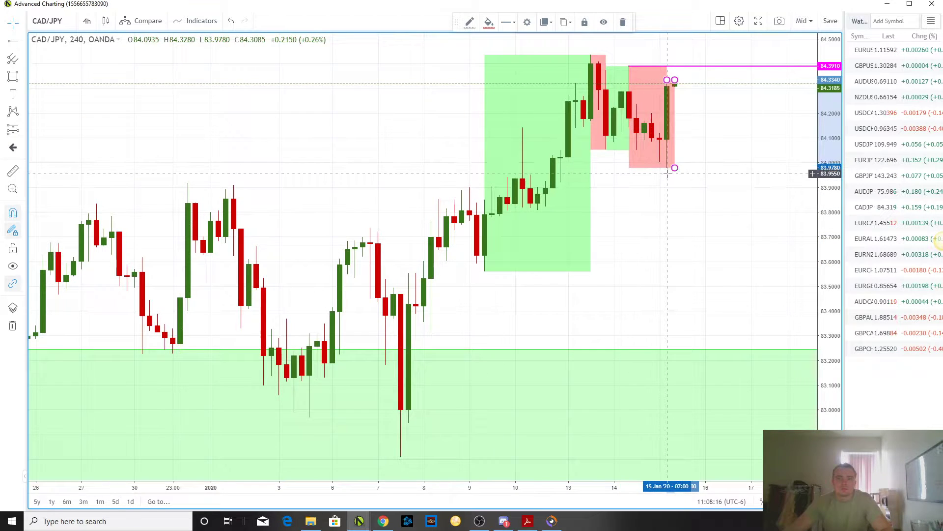
pyautogui.click(488, 22)
pyautogui.click(522, 51)
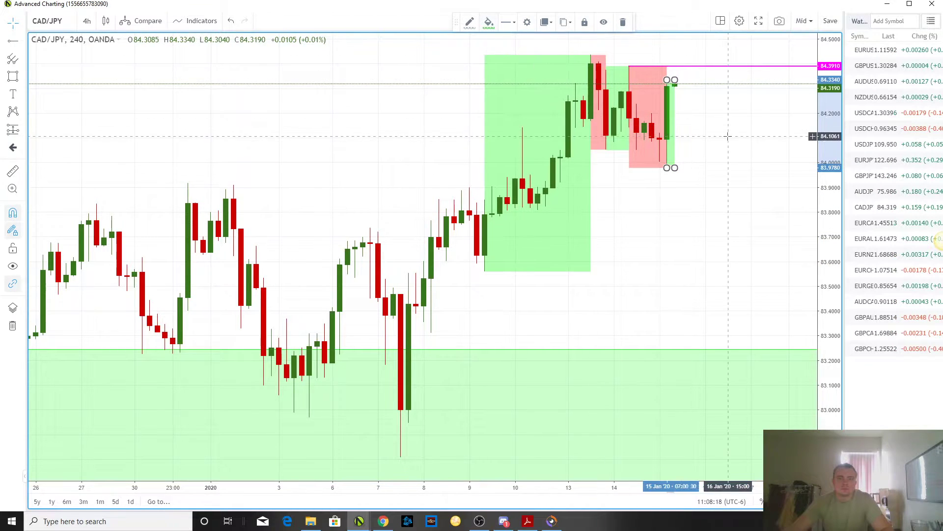
pyautogui.click(722, 117)
pyautogui.scroll(2, 692, 158)
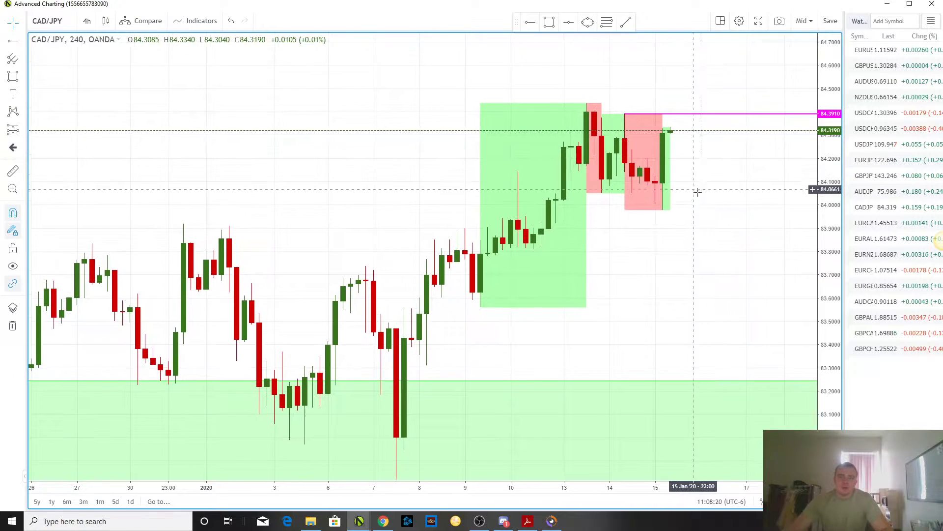
pyautogui.click(636, 128)
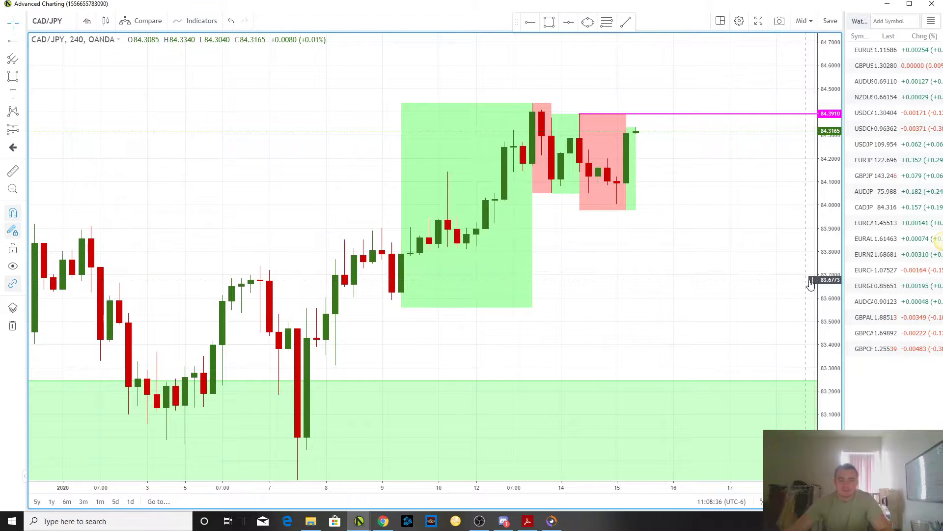
# - On the EUR/CAD chart, move the 9 Jan red rectangle to span the 14 Jan low at 1.4517 to the 15 Jan high at 1.4582, colored green
pyautogui.click(867, 222)
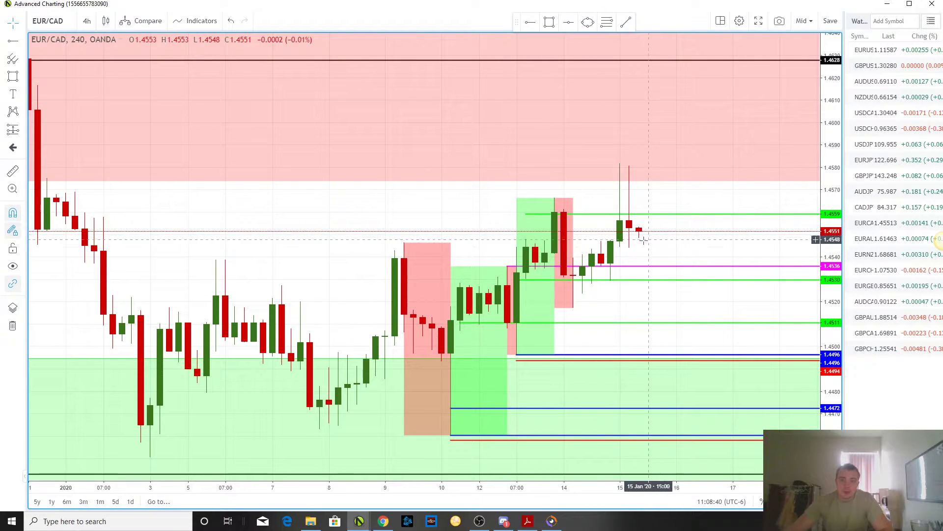
pyautogui.rightClick(681, 311)
pyautogui.click(609, 242)
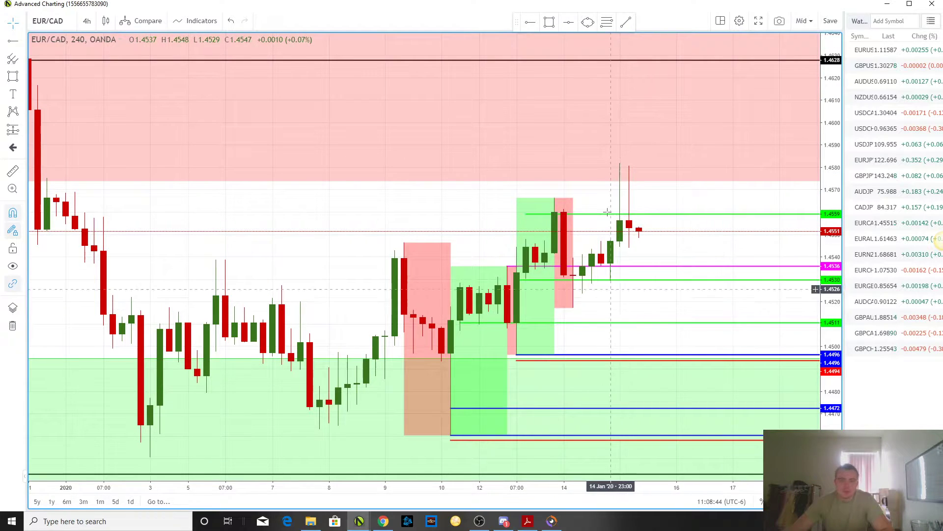
pyautogui.click(549, 22)
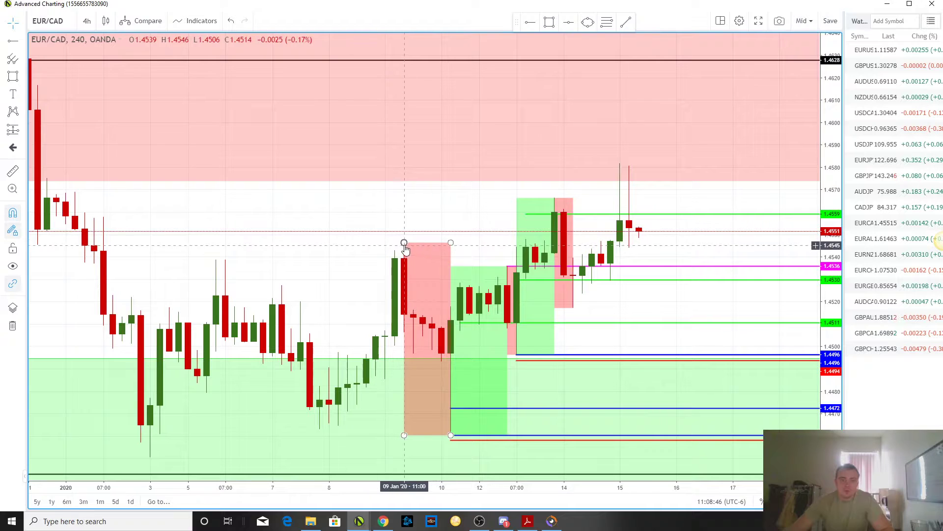
pyautogui.click(451, 434)
pyautogui.click(619, 155)
pyautogui.moveTo(450, 434); pyautogui.dragTo(570, 315)
pyautogui.click(489, 22)
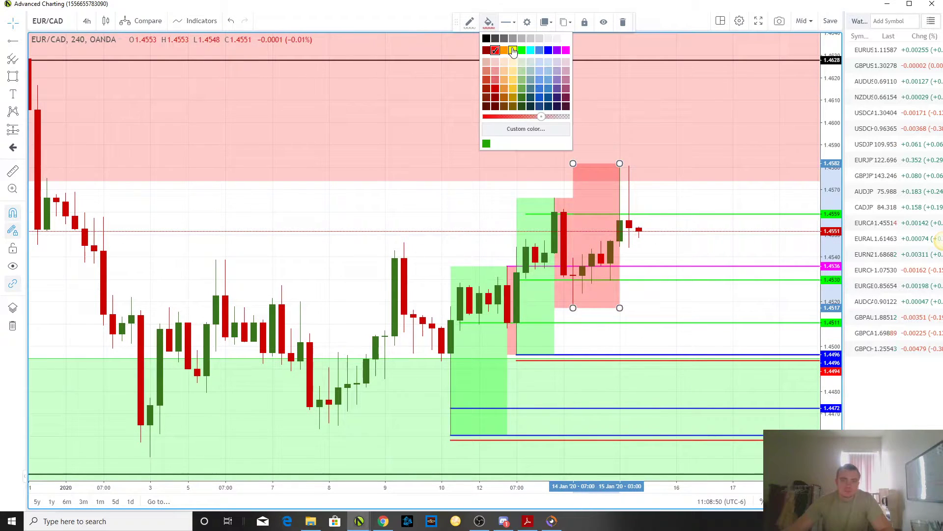
pyautogui.click(518, 55)
pyautogui.click(683, 132)
pyautogui.moveTo(673, 134); pyautogui.dragTo(651, 137)
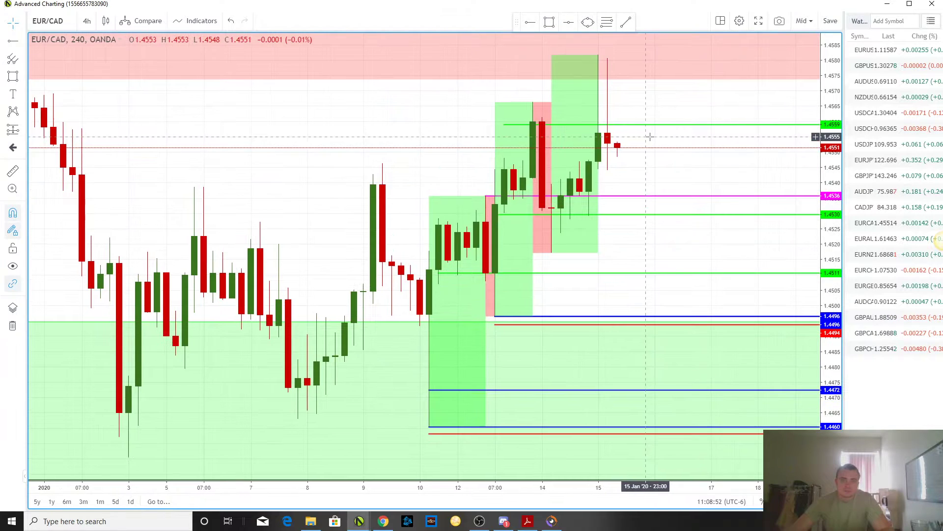
# - Turn on the display of orders in the EUR/CAD chart's trading properties
pyautogui.moveTo(831, 107); pyautogui.dragTo(831, 181)
pyautogui.rightClick(776, 188)
pyautogui.moveTo(774, 194)
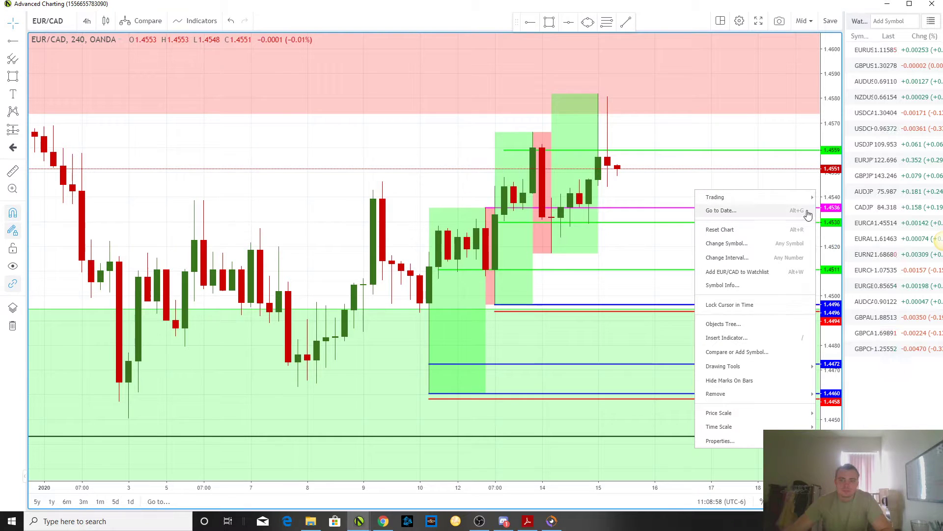
pyautogui.click(848, 244)
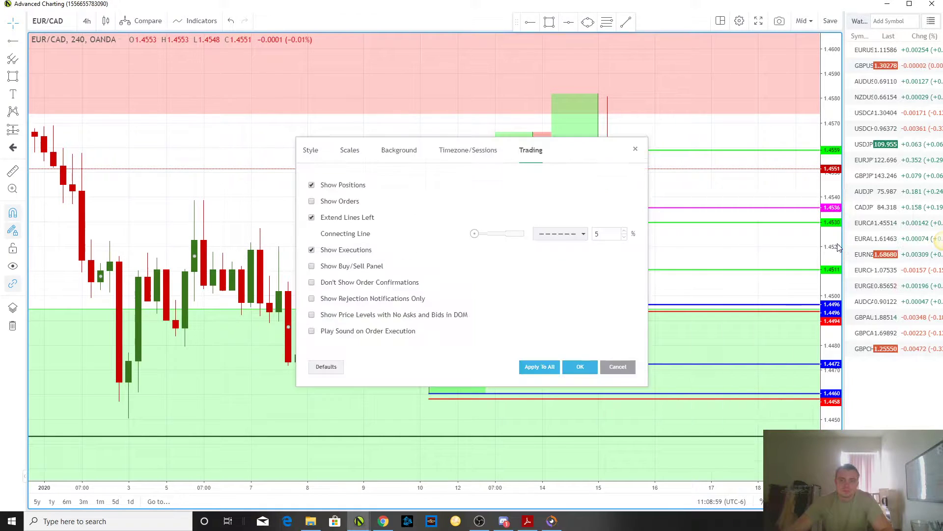
pyautogui.click(333, 203)
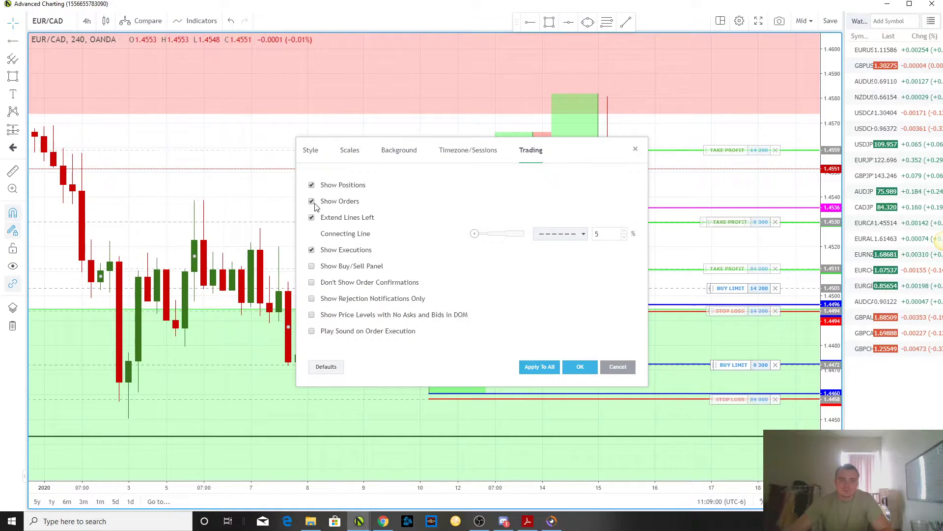
# - Cancel all four pending EUR/CAD buy limit orders, two at 1.4503 and two at 1.4472
pyautogui.click(768, 290)
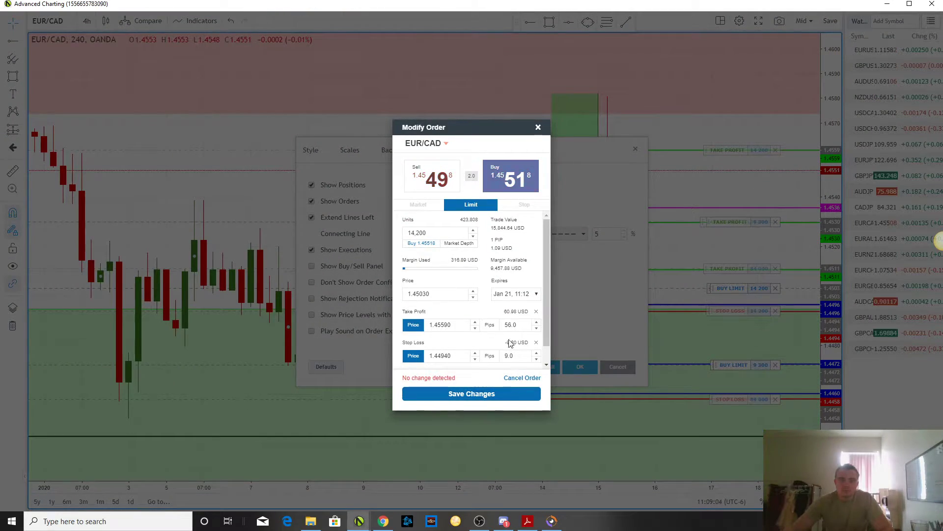
pyautogui.click(538, 127)
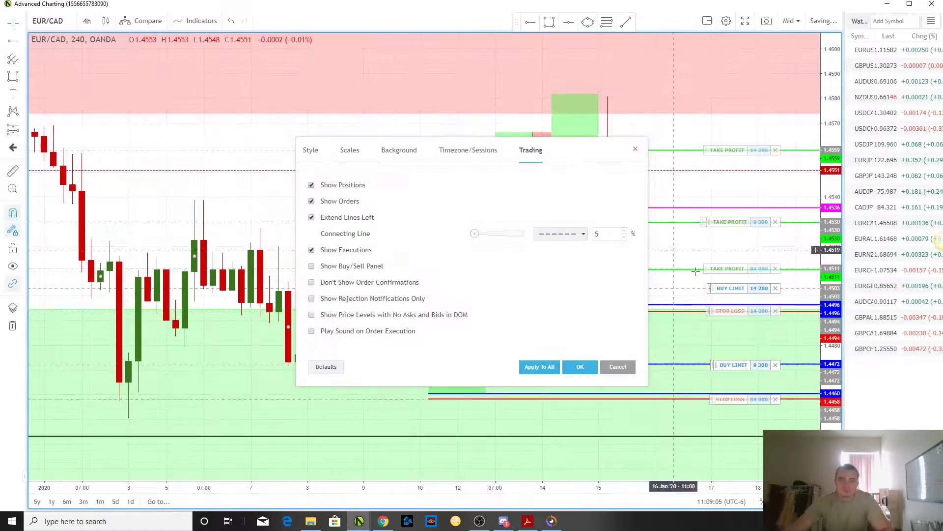
pyautogui.click(775, 289)
pyautogui.click(453, 284)
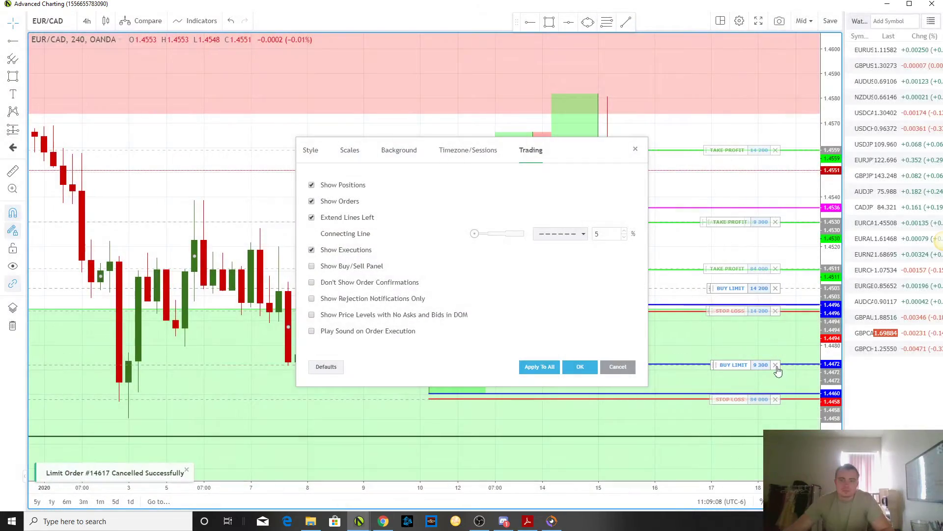
pyautogui.click(776, 365)
pyautogui.click(453, 283)
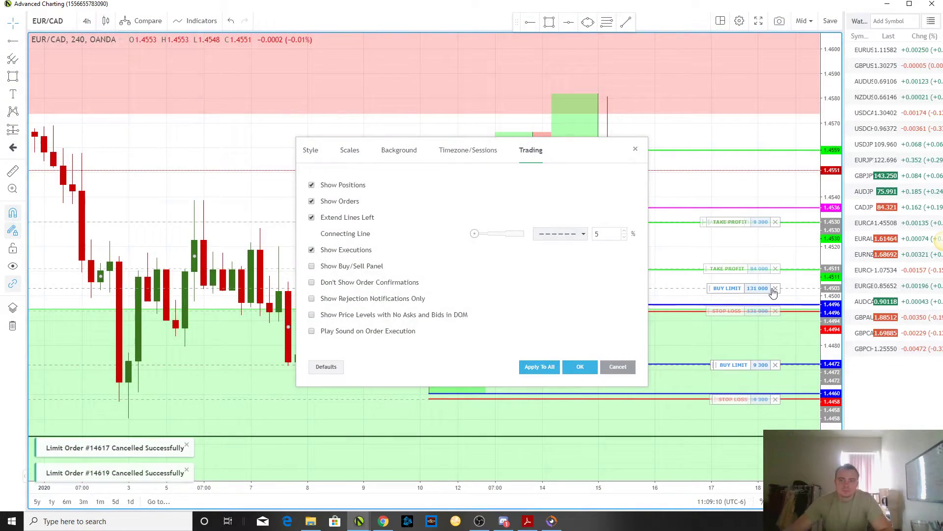
pyautogui.click(775, 287)
pyautogui.click(453, 283)
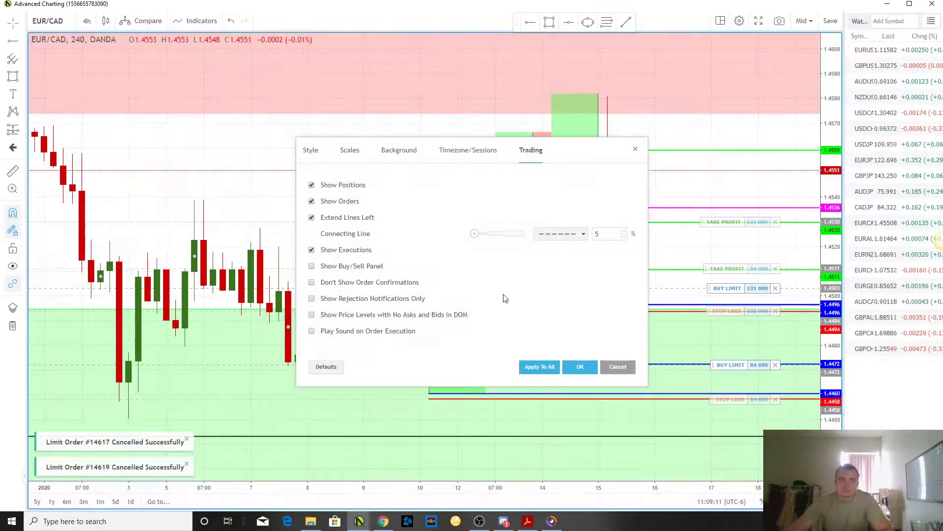
pyautogui.click(775, 365)
pyautogui.click(453, 284)
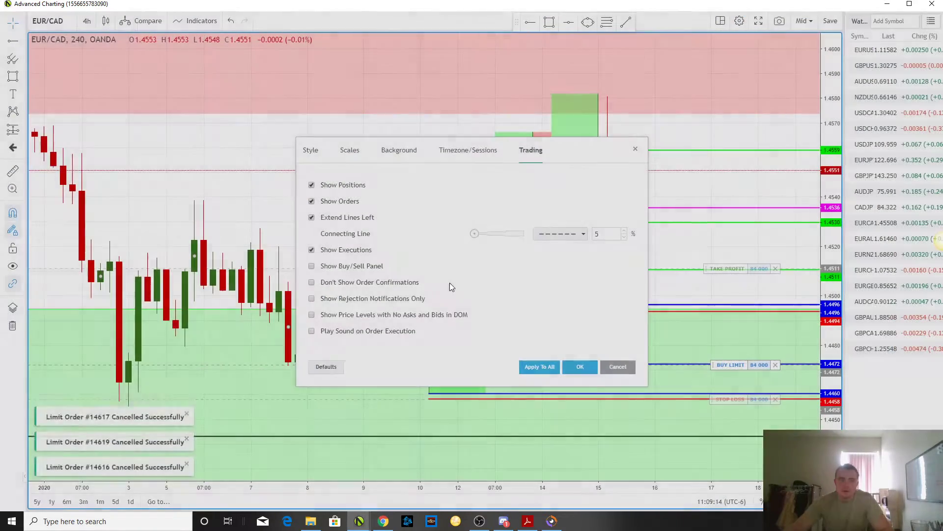
pyautogui.click(775, 365)
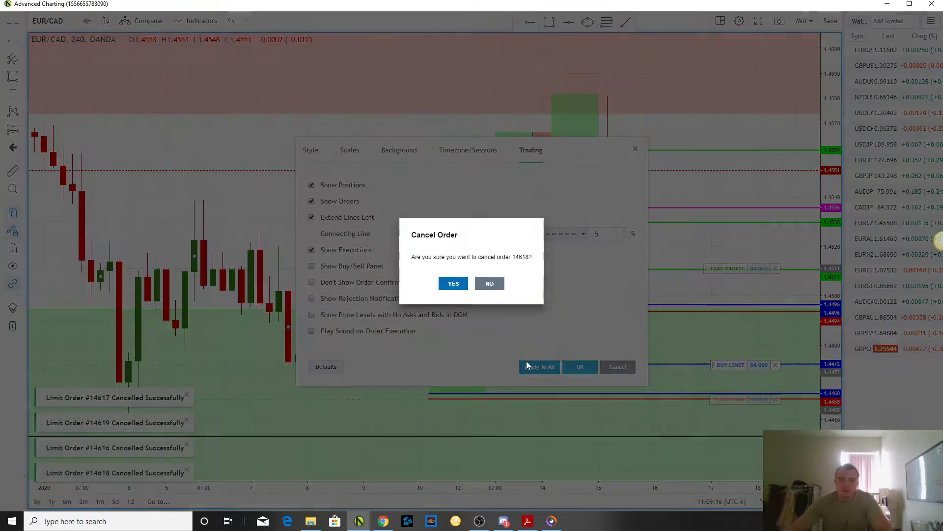
pyautogui.click(453, 283)
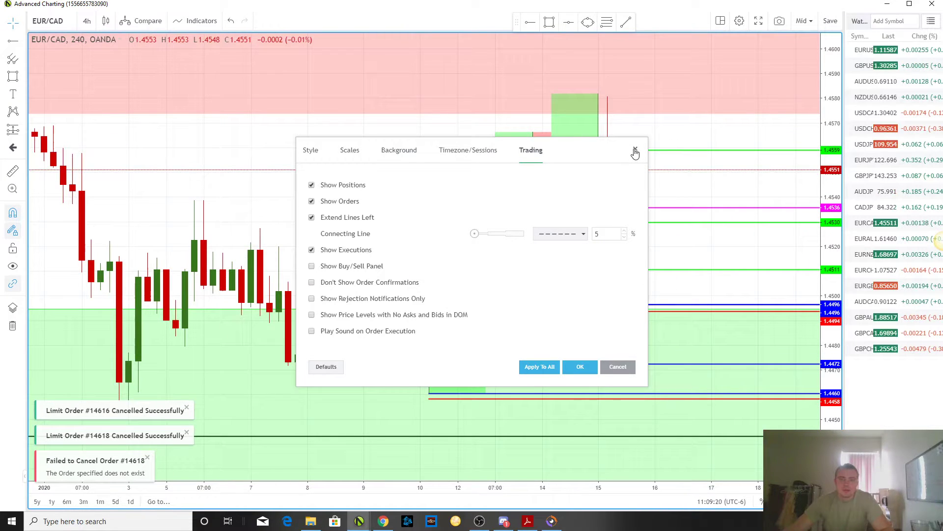
# - Turn off the display of orders on the EUR/CAD chart and accept the chart properties
pyautogui.click(311, 201)
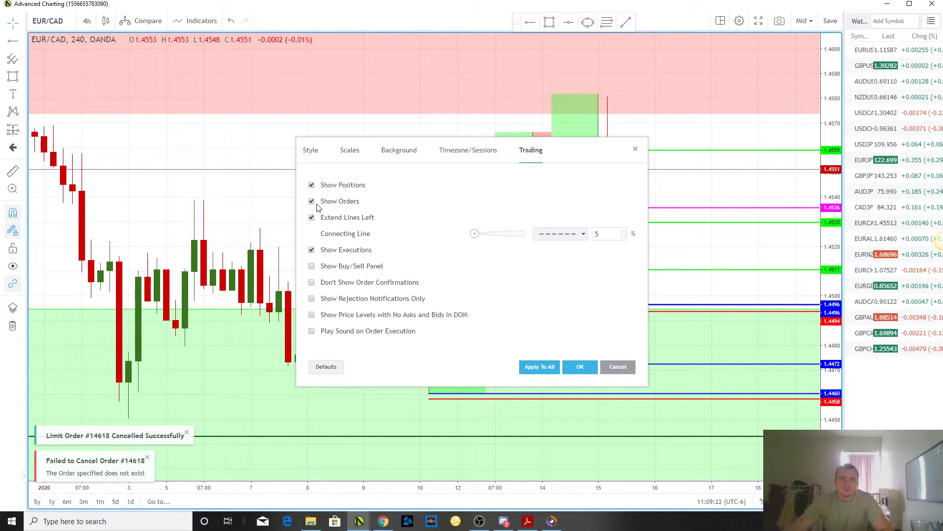
pyautogui.click(576, 366)
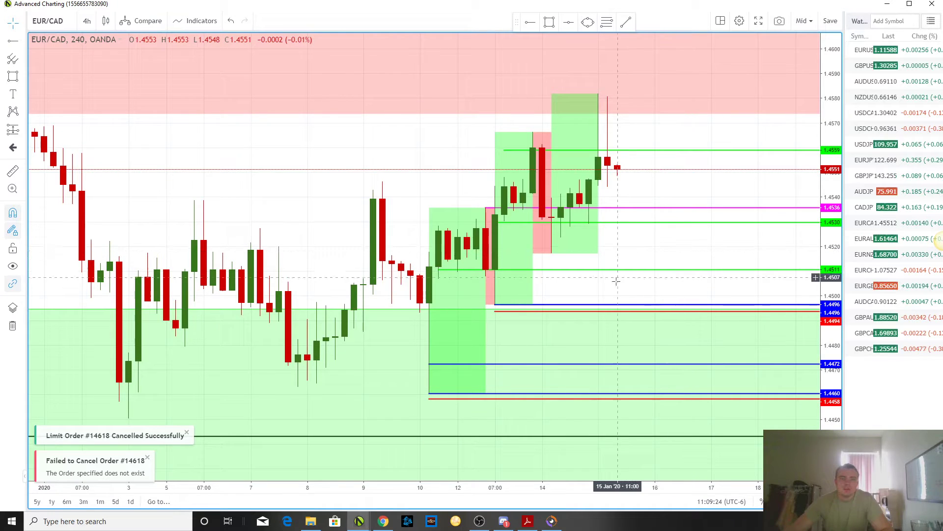
pyautogui.scroll(-1, 704, 338)
# - Switch to the January 12 to January 18 Trading Spreadsheet and set the EURCAD1 status to No Entry
pyautogui.click(383, 521)
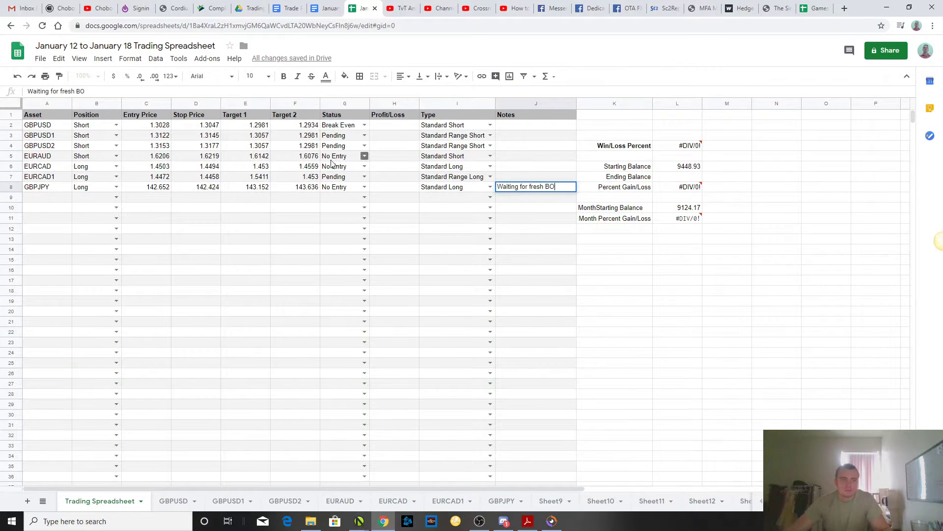
pyautogui.moveTo(342, 159); pyautogui.dragTo(338, 171)
pyautogui.click(338, 179)
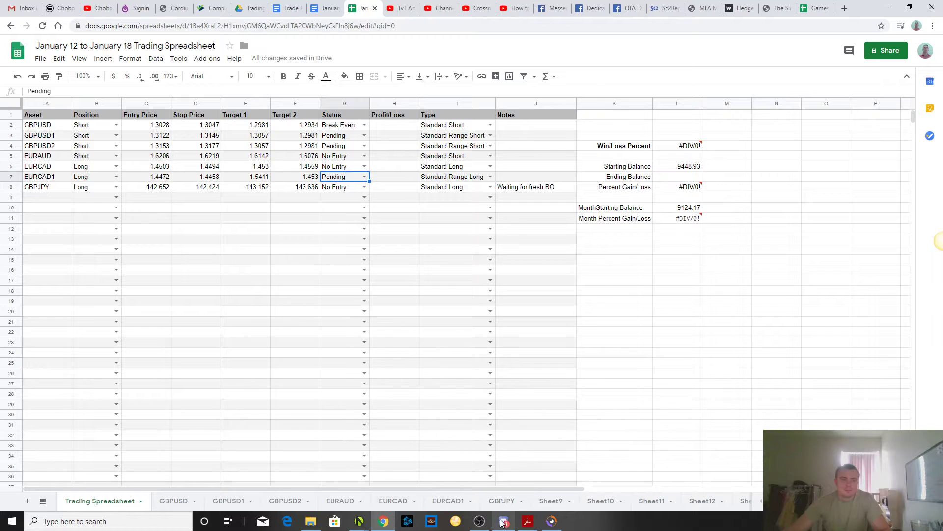
pyautogui.click(376, 521)
pyautogui.click(385, 524)
pyautogui.click(363, 178)
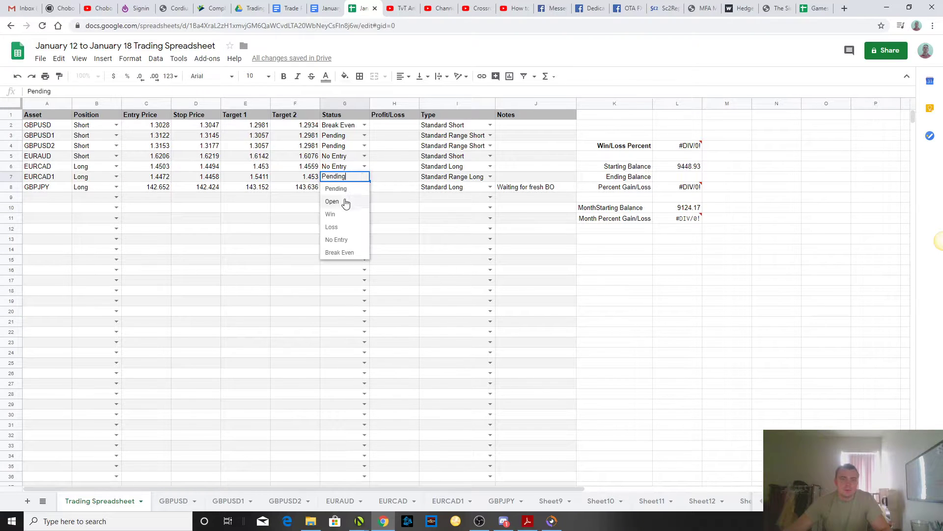
pyautogui.click(337, 240)
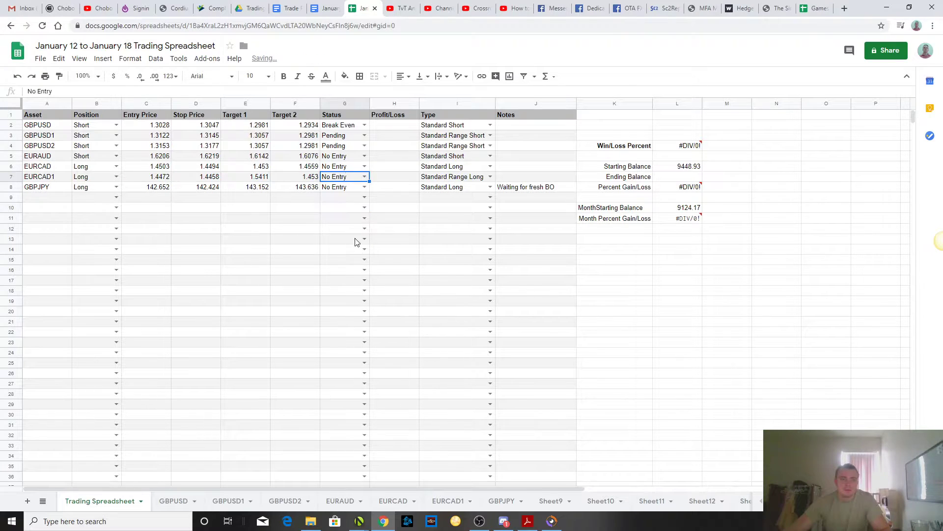
# - Enter the note "High on Curve" for the EURCAD trade and fill it down to the EURCAD1 row
pyautogui.click(531, 167)
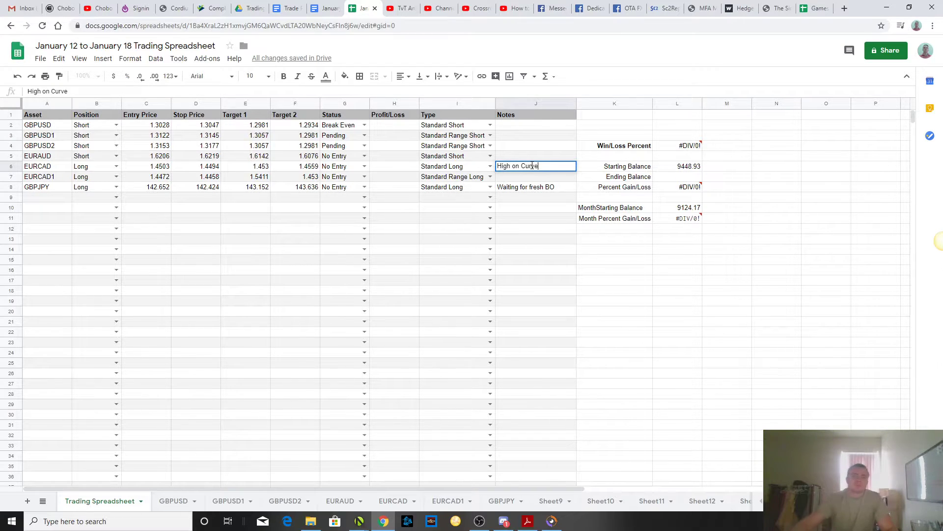
pyautogui.click(552, 174)
pyautogui.click(564, 168)
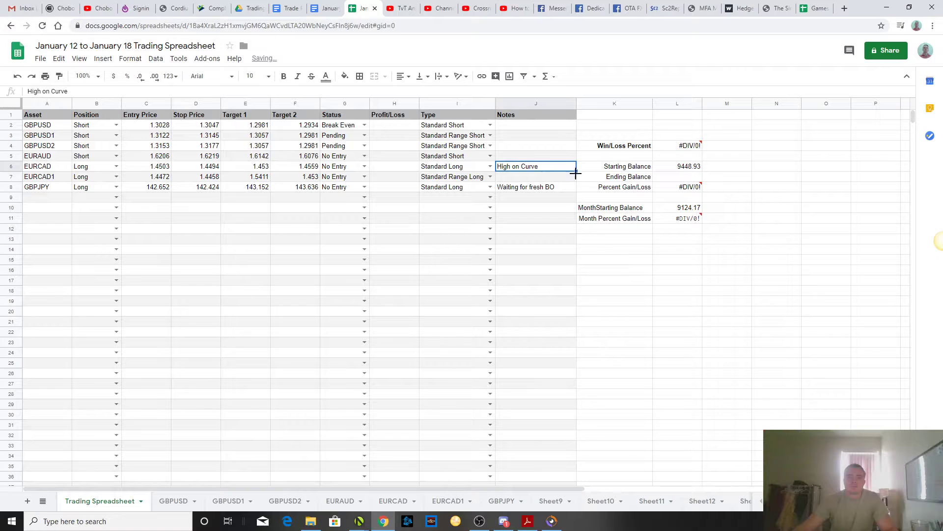
pyautogui.moveTo(576, 172); pyautogui.dragTo(574, 178)
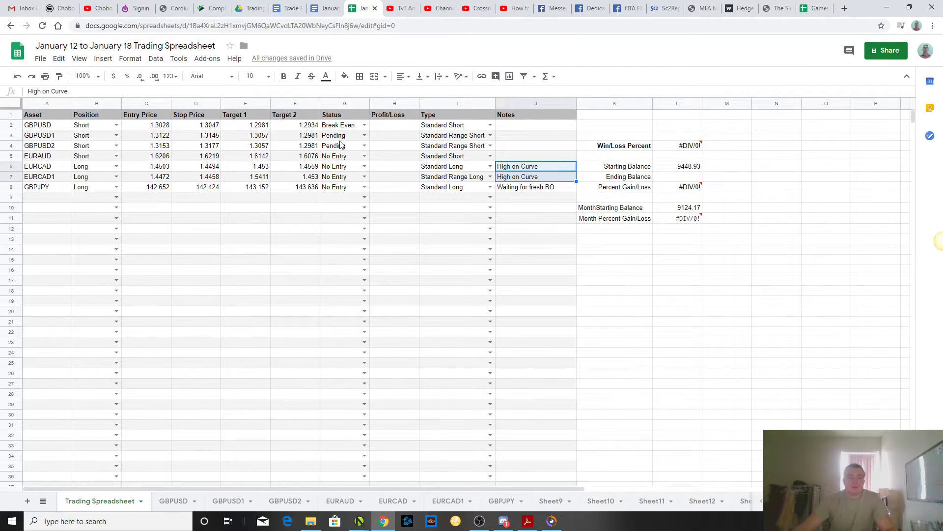
# - Switch to the Advanced Charting window and delete the blue, red and green horizontal rays from the EUR/CAD chart, keeping the magenta one
pyautogui.click(338, 158)
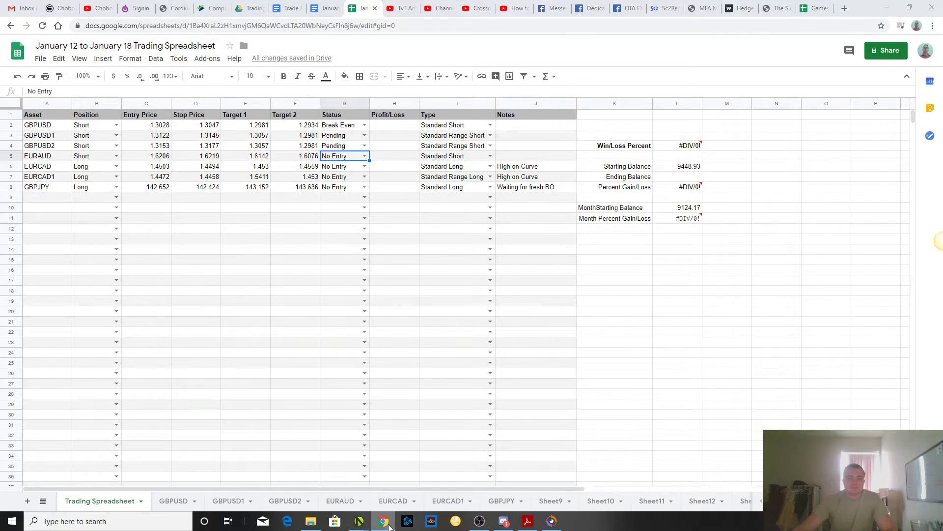
pyautogui.click(359, 521)
pyautogui.click(13, 309)
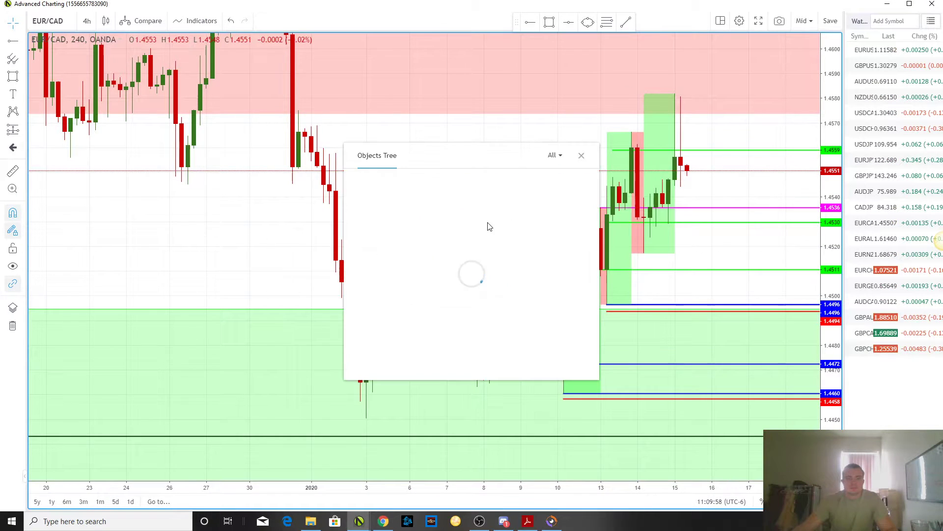
pyautogui.click(581, 203)
pyautogui.click(581, 203)
pyautogui.click(581, 202)
pyautogui.click(581, 203)
pyautogui.click(581, 203)
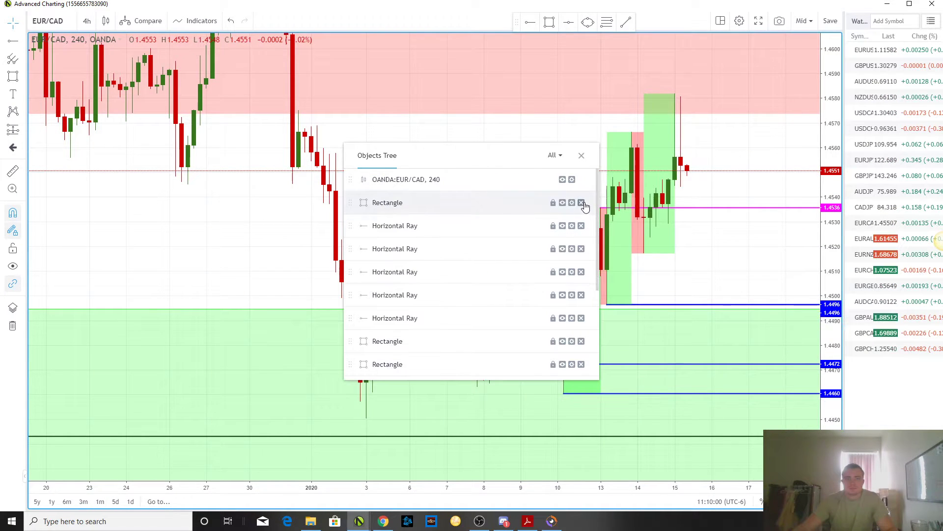
pyautogui.click(582, 225)
pyautogui.click(581, 225)
pyautogui.click(582, 226)
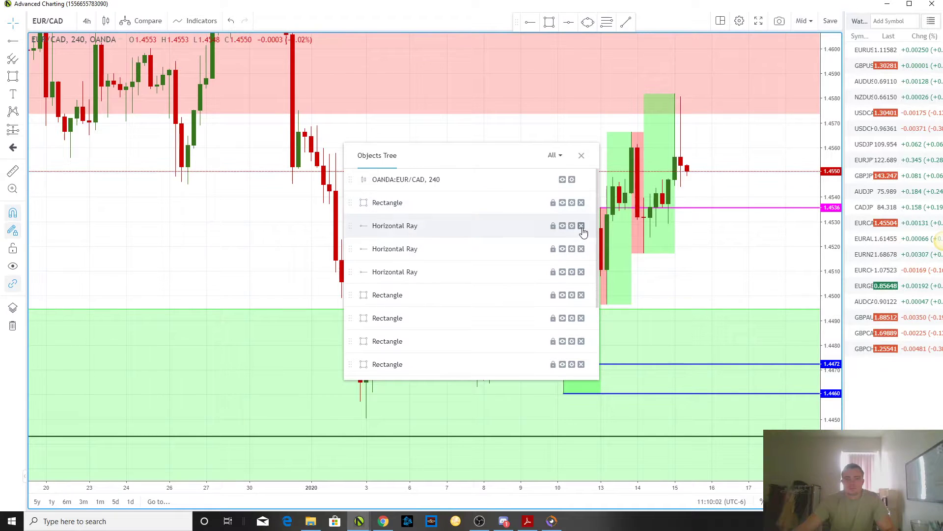
pyautogui.click(581, 226)
pyautogui.click(712, 246)
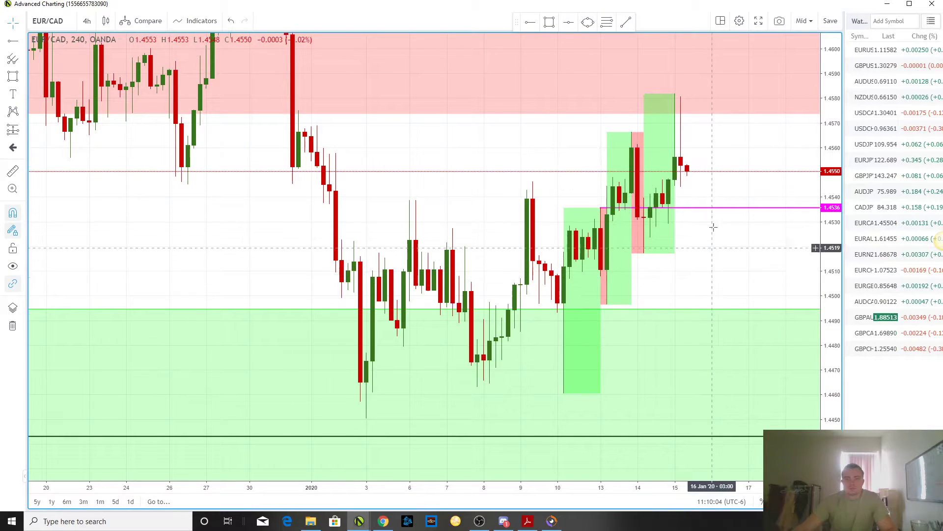
# - Move the magenta horizontal ray on the EUR/CAD chart to the January 14 low at 1.4517
pyautogui.moveTo(721, 214); pyautogui.dragTo(577, 222)
pyautogui.moveTo(501, 219); pyautogui.dragTo(507, 249)
pyautogui.click(620, 211)
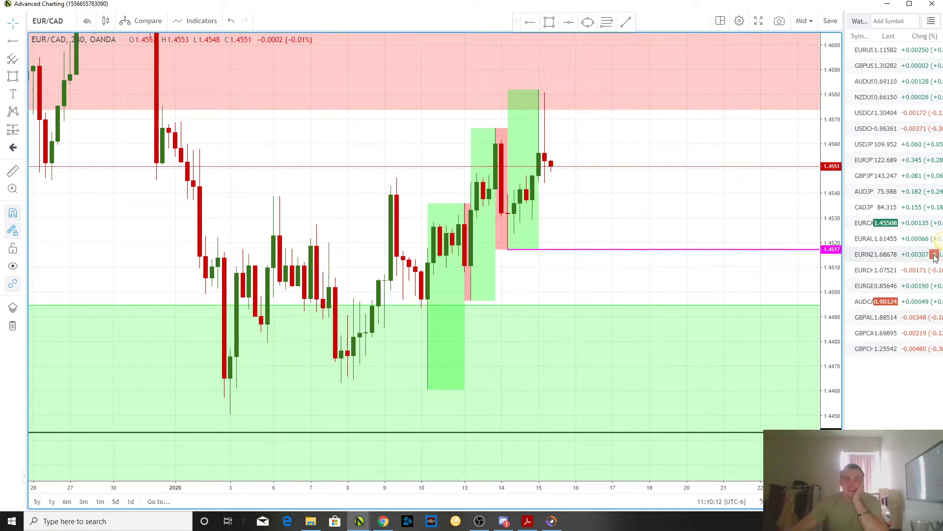
pyautogui.moveTo(836, 168); pyautogui.dragTo(835, 307)
pyautogui.moveTo(684, 190); pyautogui.dragTo(669, 218)
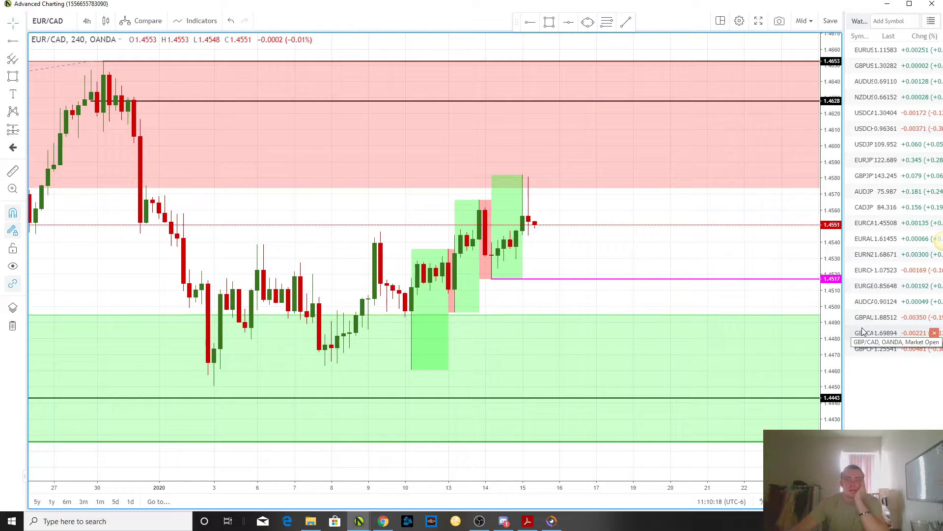
# - On the EUR/AUD chart, reposition the January 7 red box to span January 14–15 from 1.6087 to 1.6199 and fill it green
pyautogui.click(867, 240)
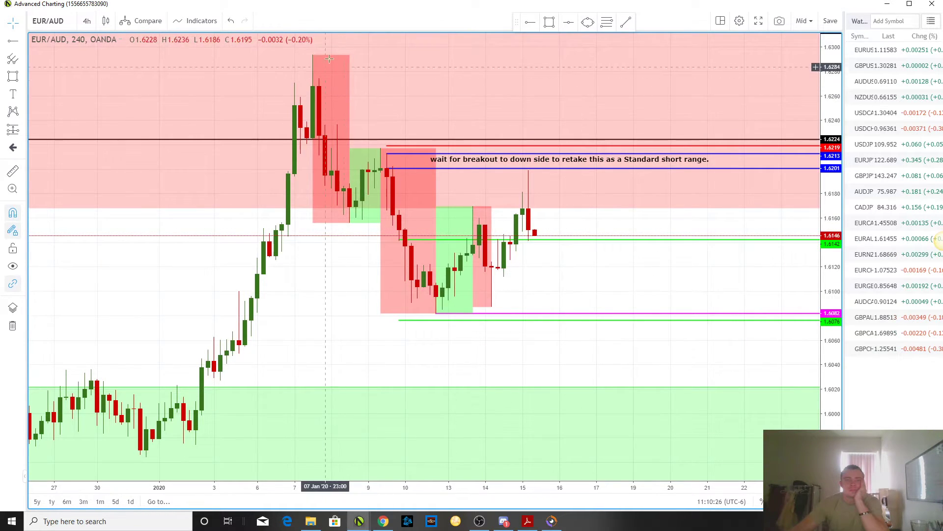
pyautogui.moveTo(349, 56)
pyautogui.mouseDown()
pyautogui.moveTo(501, 144)
pyautogui.moveTo(528, 170)
pyautogui.mouseUp()
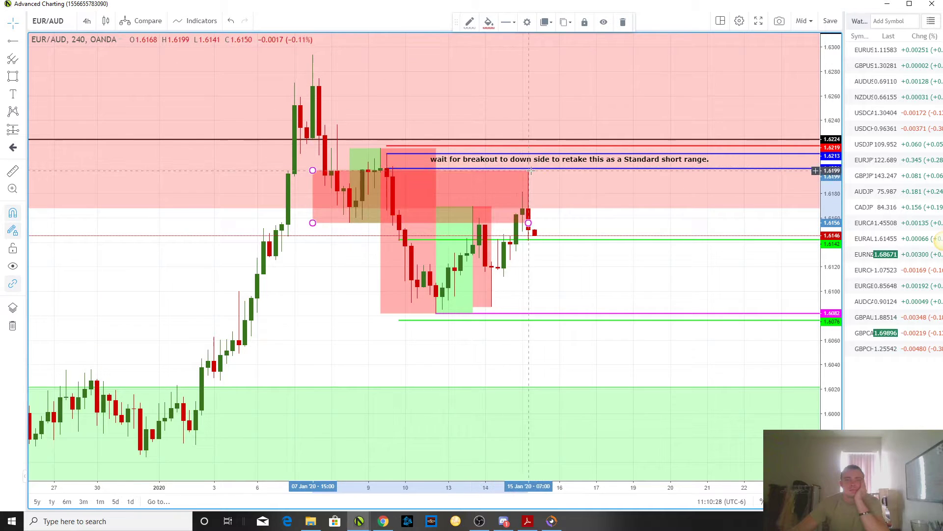
pyautogui.moveTo(312, 224); pyautogui.dragTo(491, 307)
pyautogui.click(488, 22)
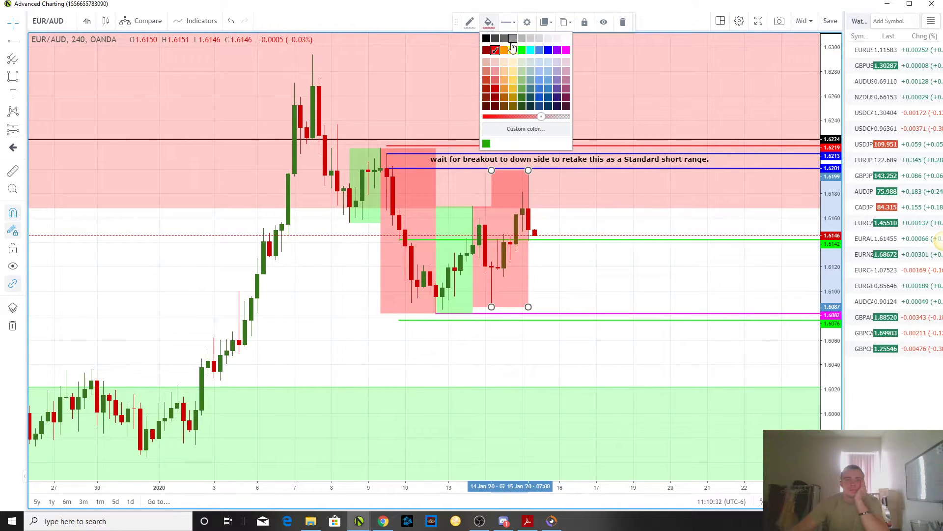
pyautogui.click(487, 142)
pyautogui.click(555, 97)
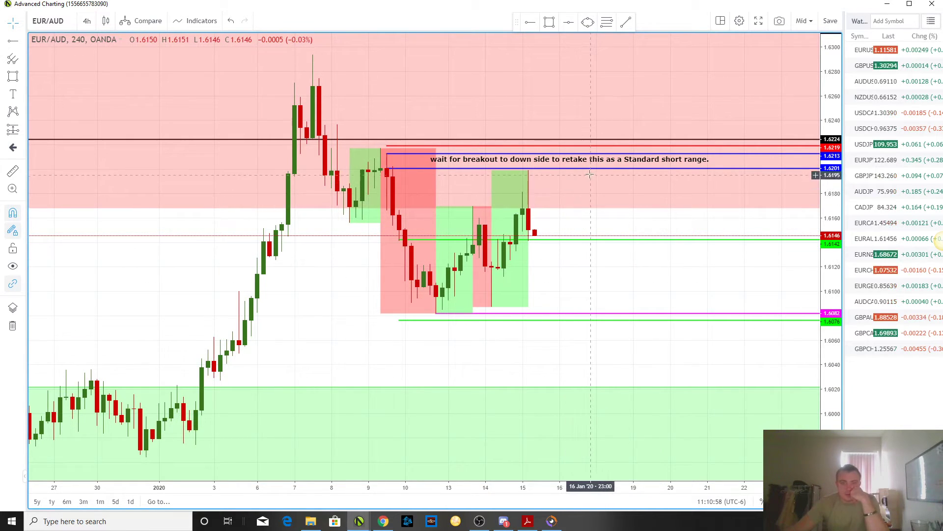
# - Delete the blue, red and green horizontal rays from the EUR/AUD chart, keeping the black levels and the magenta ray
pyautogui.click(12, 308)
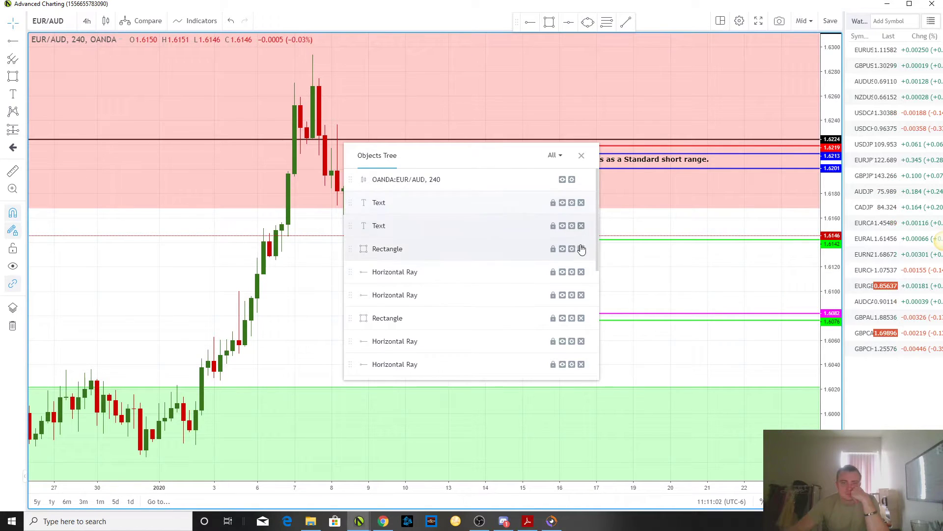
pyautogui.click(581, 273)
pyautogui.click(582, 273)
pyautogui.click(581, 295)
pyautogui.click(582, 295)
pyautogui.click(581, 295)
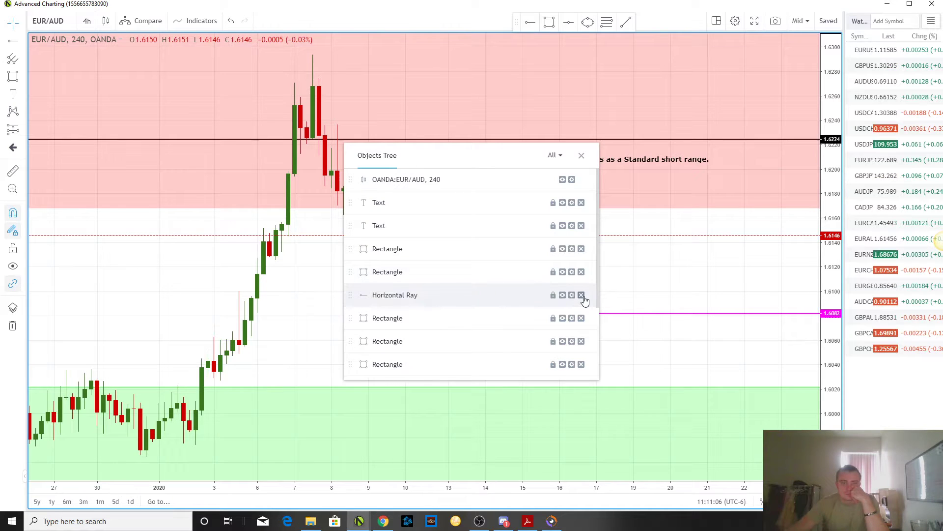
pyautogui.click(665, 268)
# - Delete the "wait for breakout" note on the EUR/AUD chart and move the magenta ray to the January 14 low at 1.6087
pyautogui.click(597, 161)
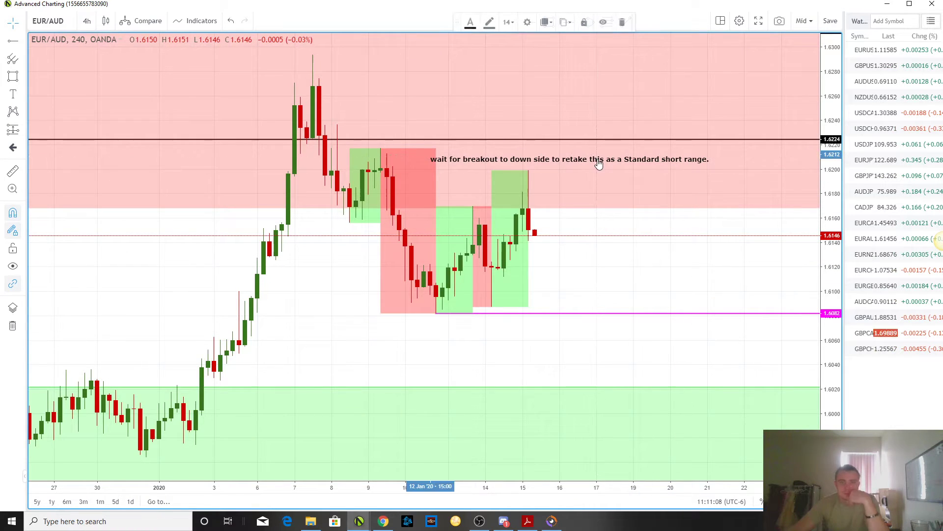
pyautogui.moveTo(493, 313)
pyautogui.mouseDown()
pyautogui.moveTo(546, 313)
pyautogui.moveTo(492, 307)
pyautogui.mouseUp()
pyautogui.click(591, 266)
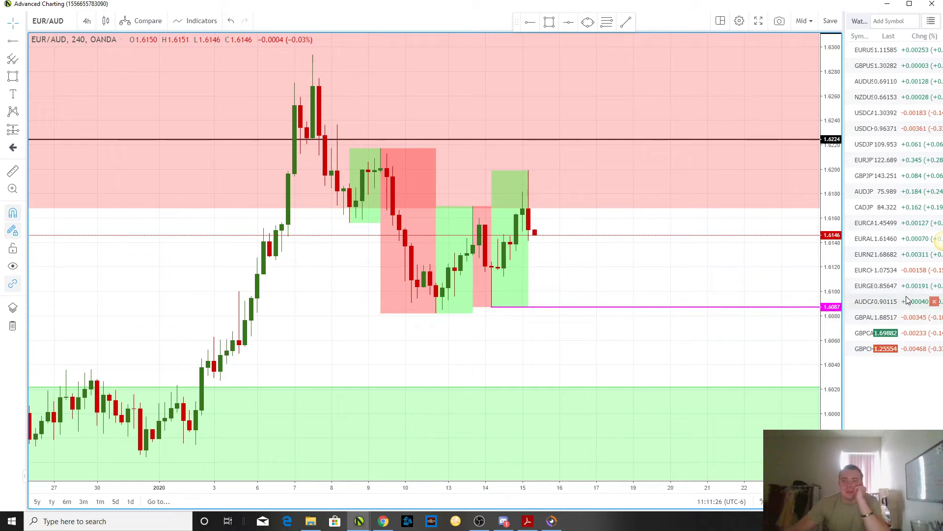
# - On the EUR/NZD chart, extend the latest green range box to the January 15 high
pyautogui.click(866, 255)
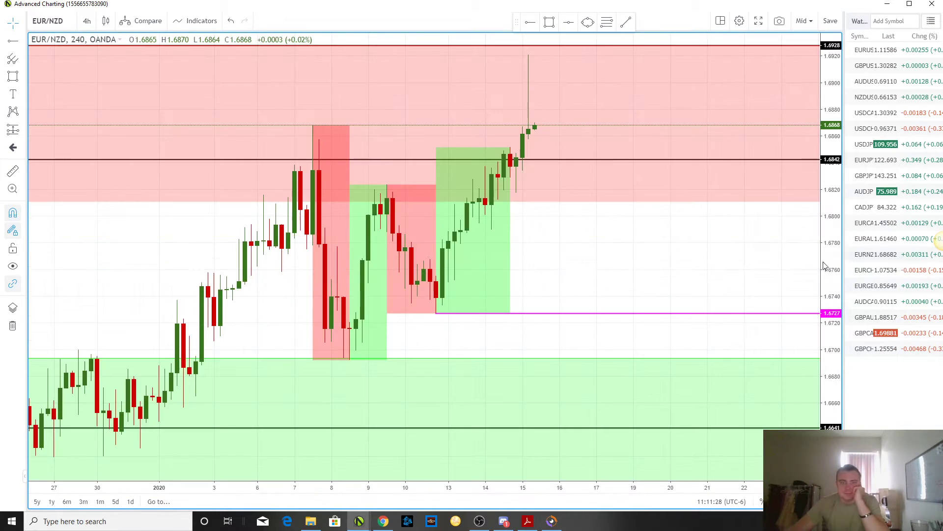
pyautogui.moveTo(510, 147); pyautogui.dragTo(528, 55)
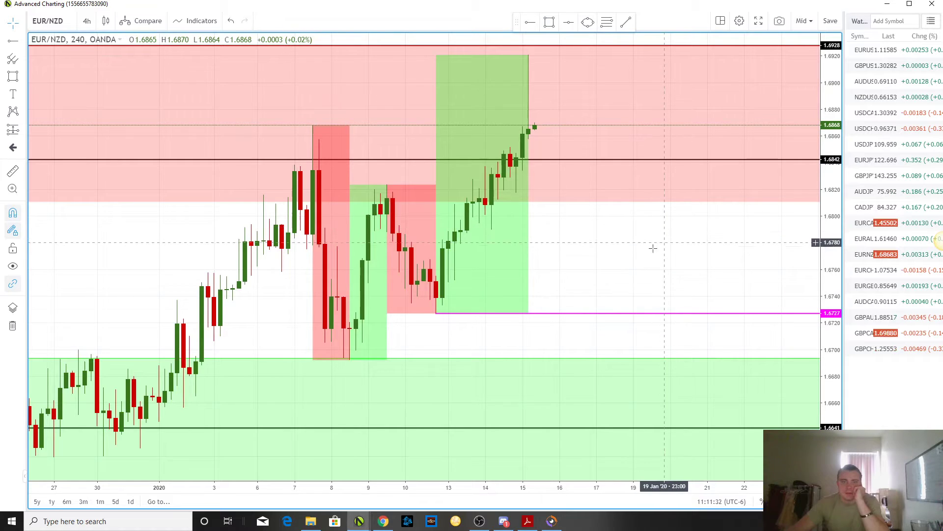
# - On the EUR/GBP chart, draw a green range box from the January 14 low at 0.8538 up to the following candle's high
pyautogui.click(870, 290)
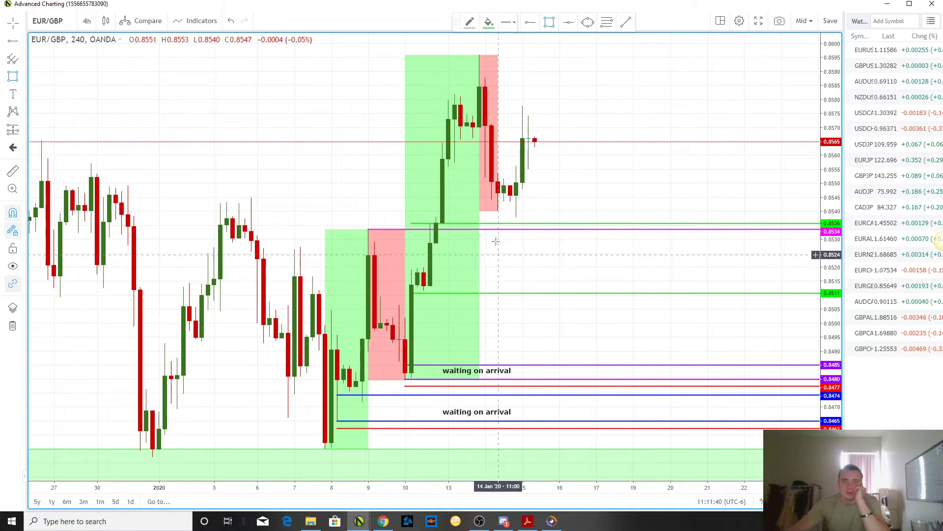
pyautogui.click(516, 217)
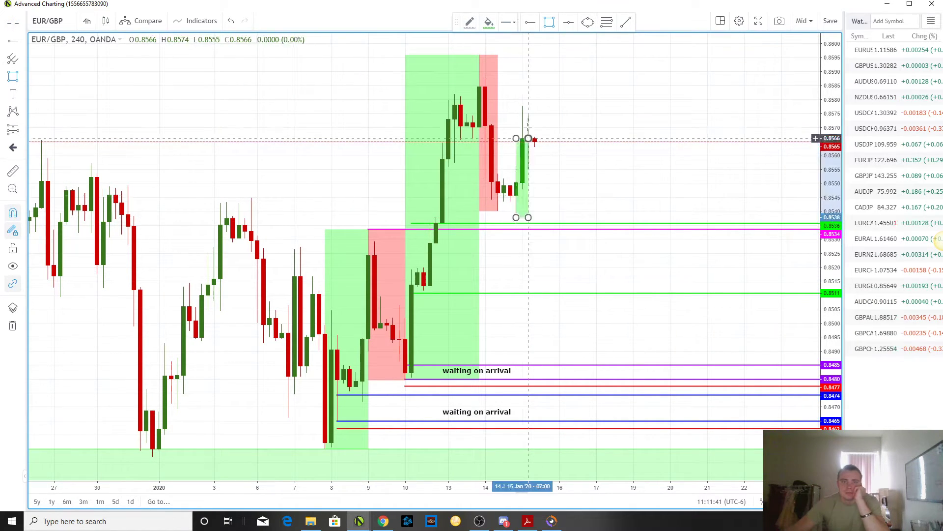
pyautogui.click(521, 103)
# - Extend the EUR/GBP red range box down to the 0.8538 low and move the magenta ray to the box's high at 0.8596
pyautogui.moveTo(499, 211); pyautogui.dragTo(481, 53)
pyautogui.click(506, 229)
pyautogui.click(483, 59)
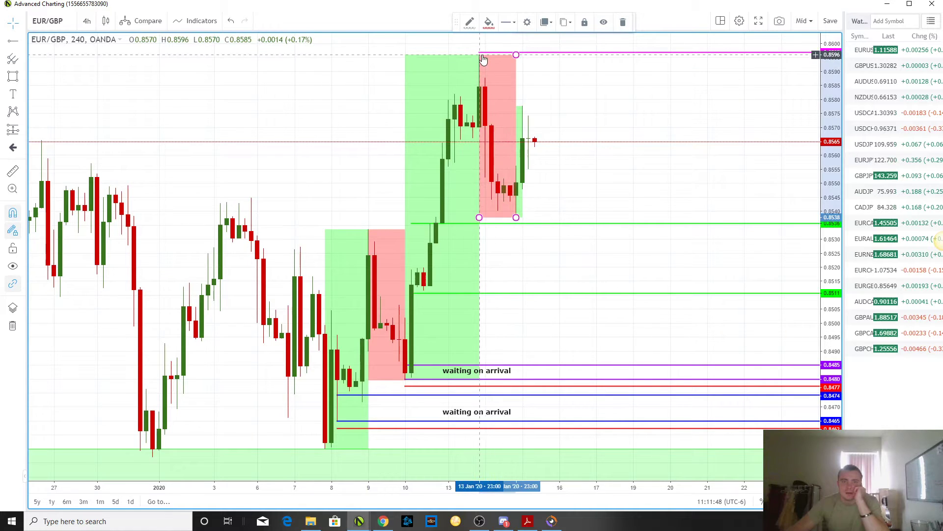
pyautogui.click(480, 47)
pyautogui.moveTo(481, 49); pyautogui.dragTo(480, 54)
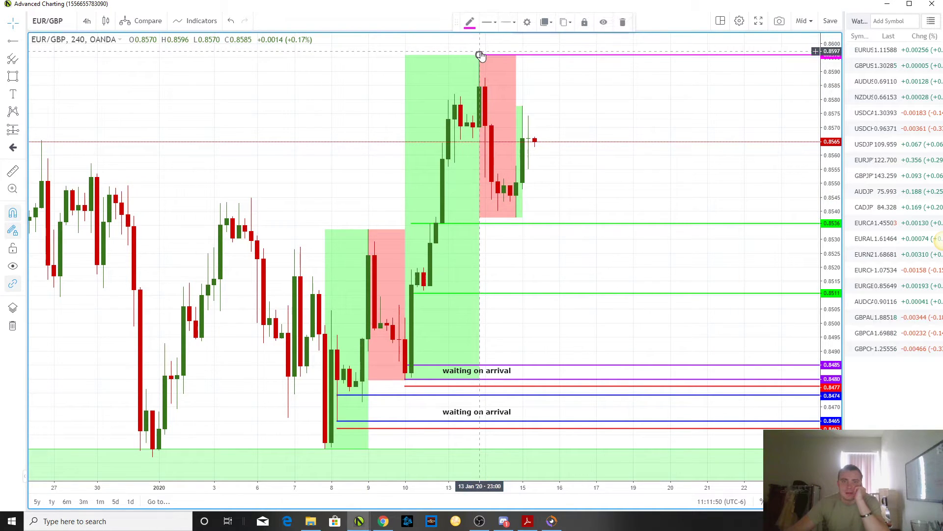
pyautogui.rightClick(614, 341)
pyautogui.click(542, 329)
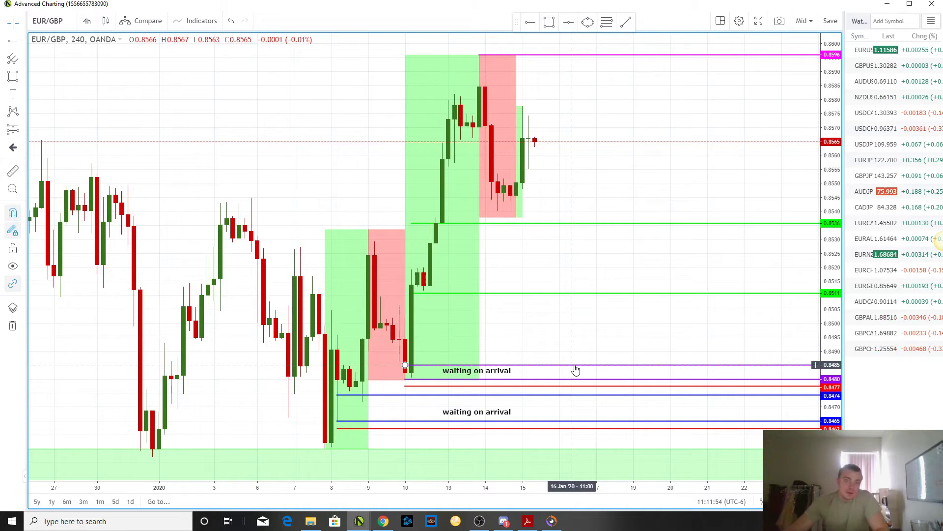
# - Delete the two blue rays at 0.8474 and 0.8465, the red ray below them and the lower "waiting on arrival" note
pyautogui.click(421, 396)
pyautogui.click(421, 396)
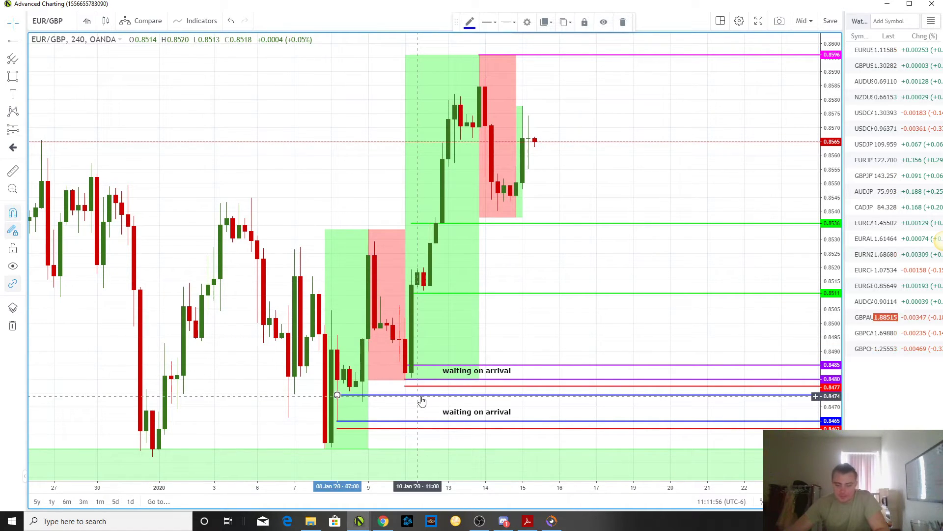
pyautogui.press('Delete')
pyautogui.click(421, 421)
pyautogui.press('Delete')
pyautogui.click(425, 429)
pyautogui.press('Delete')
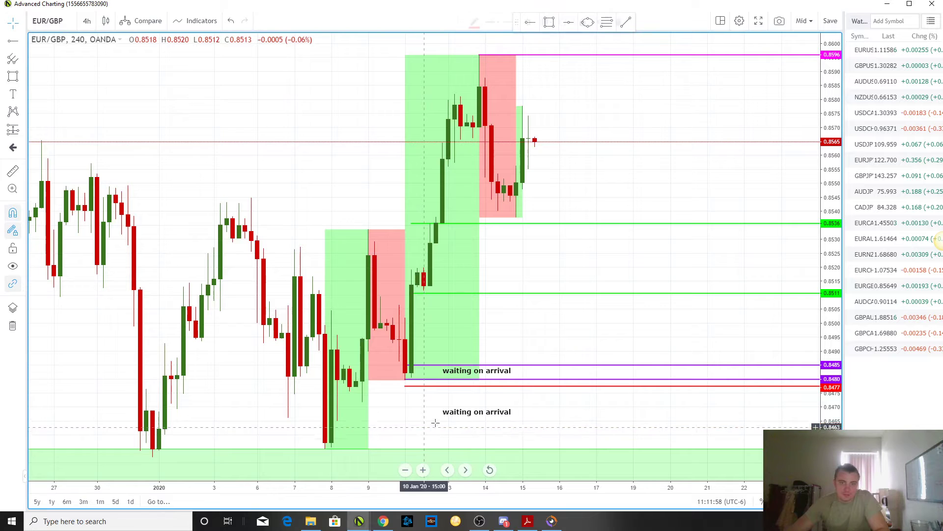
pyautogui.click(453, 413)
pyautogui.press('Delete')
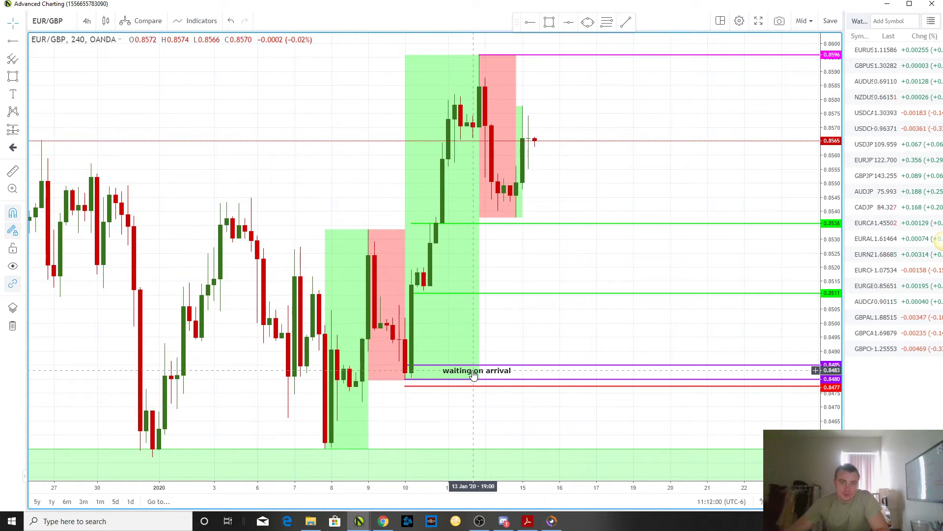
pyautogui.scroll(3, 594, 326)
pyautogui.moveTo(473, 348); pyautogui.dragTo(507, 341)
pyautogui.moveTo(834, 112); pyautogui.dragTo(797, 243)
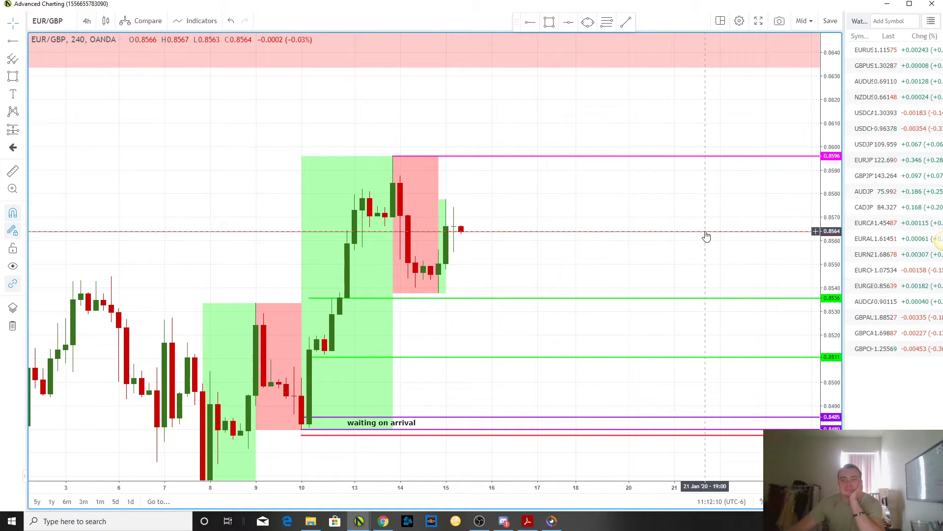
# - On the AUD/CAD chart, extend the latest red range box to the January 15 low
pyautogui.click(864, 301)
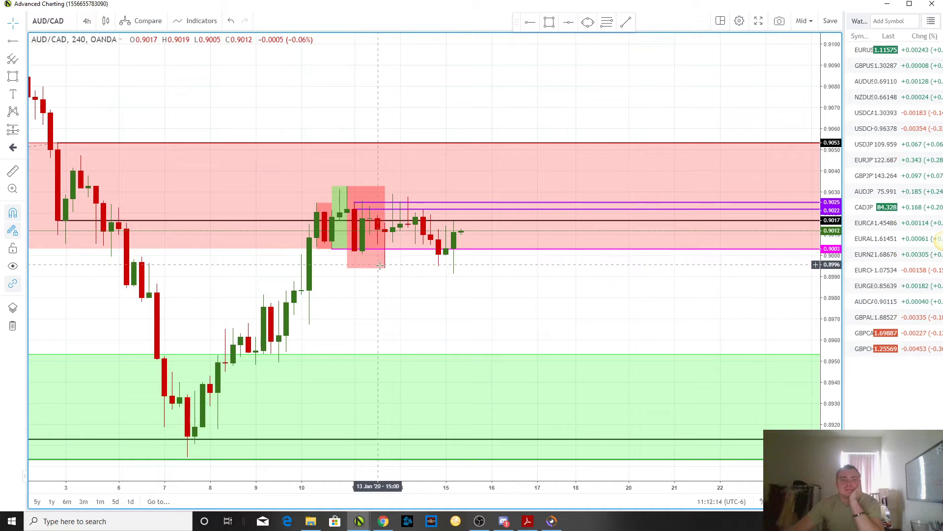
pyautogui.moveTo(385, 268); pyautogui.dragTo(454, 275)
pyautogui.click(579, 276)
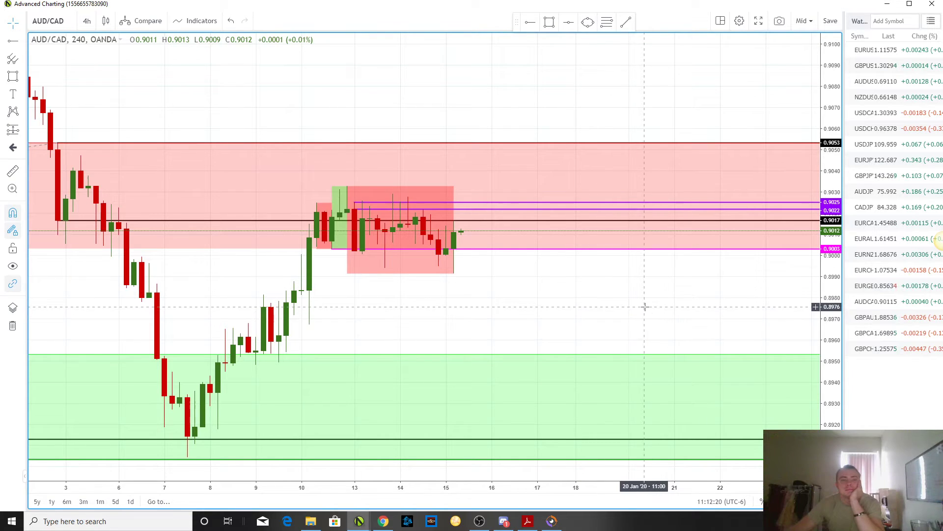
# - On the GBP/AUD chart, extend the latest green box to the January 14 high and draw a red box from there to the January 15 low
pyautogui.click(866, 320)
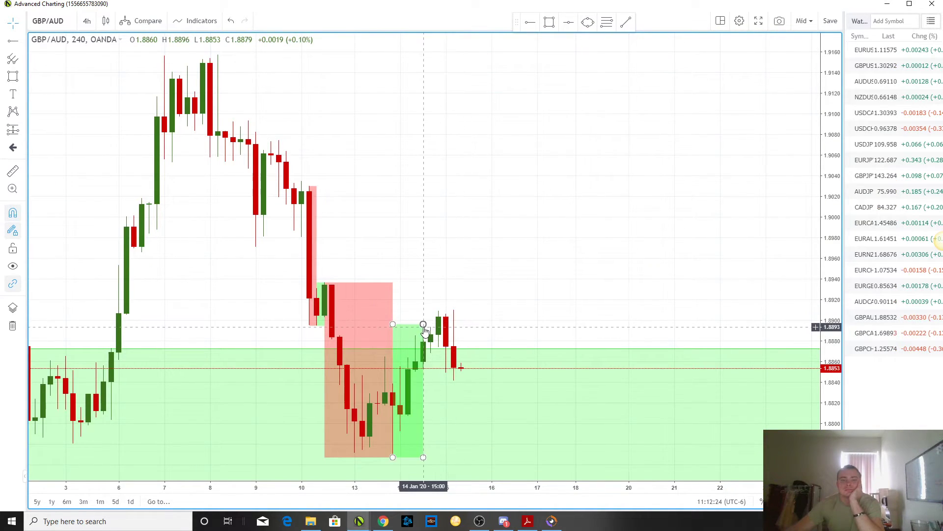
pyautogui.moveTo(424, 324); pyautogui.dragTo(438, 311)
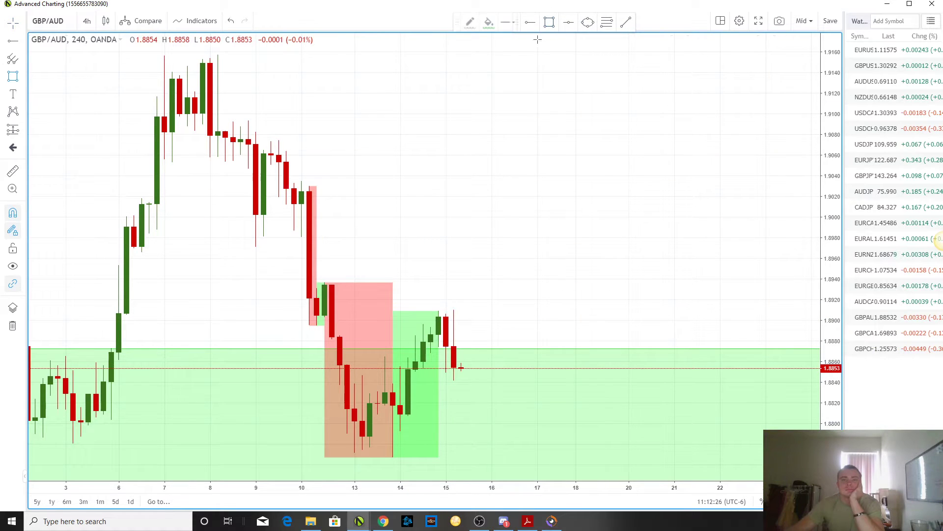
pyautogui.click(489, 22)
pyautogui.click(495, 50)
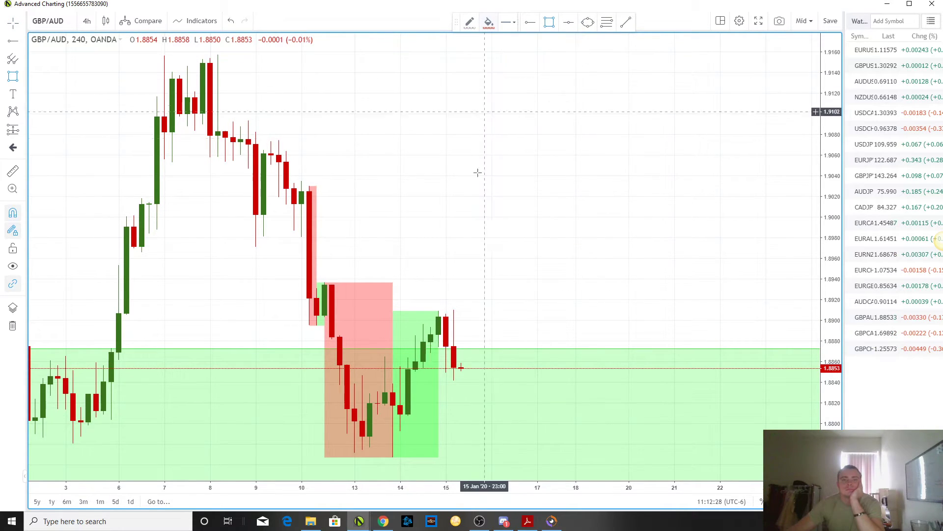
pyautogui.moveTo(438, 311); pyautogui.dragTo(454, 380)
pyautogui.click(584, 276)
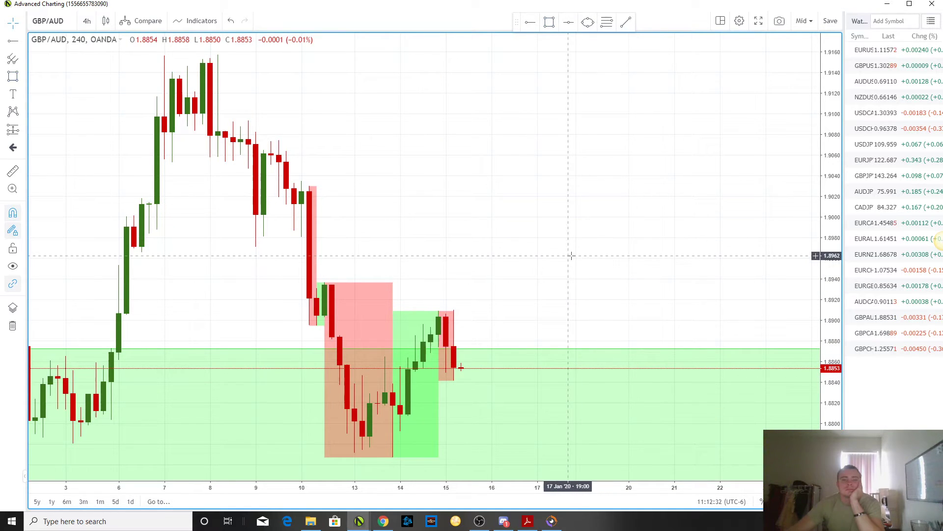
# - Place a magenta horizontal ray above the new GBP/AUD red box and anchor it on the January 15 candle's high at 1.8910
pyautogui.scroll(-2, 598, 339)
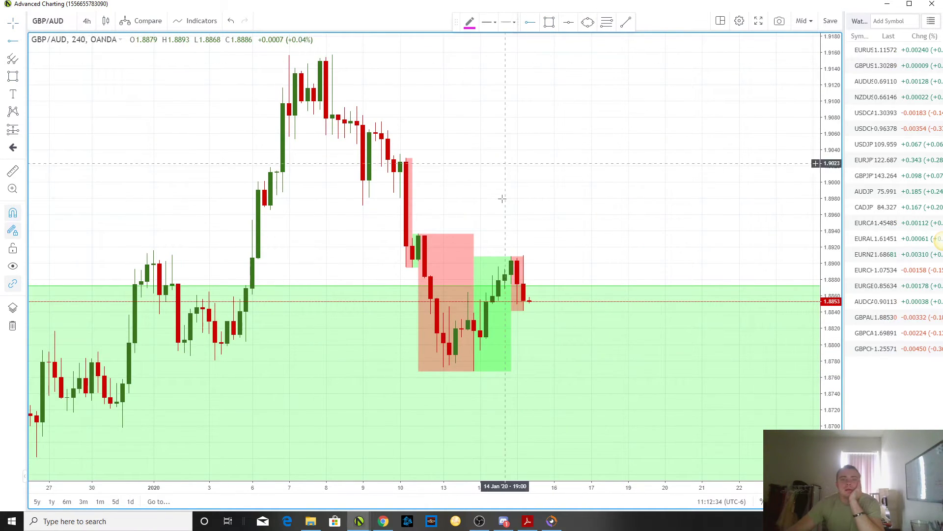
pyautogui.click(512, 256)
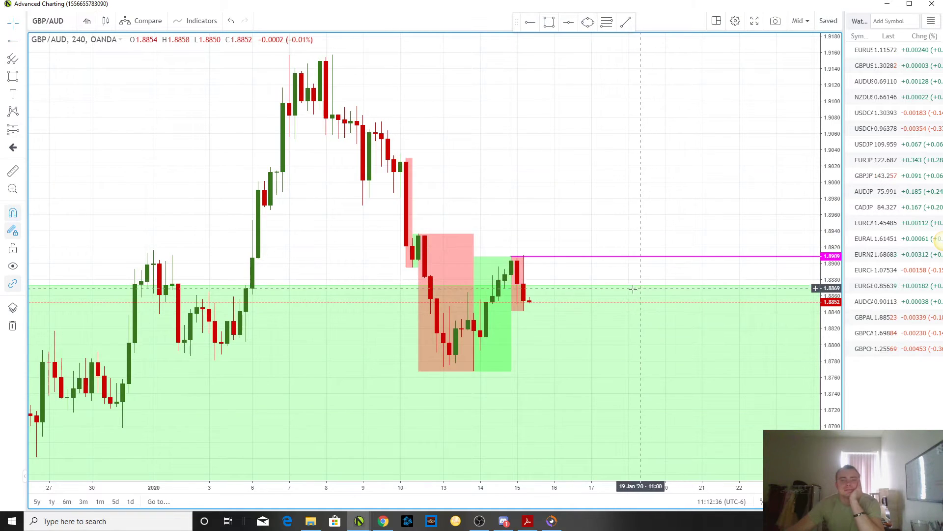
pyautogui.moveTo(535, 256)
pyautogui.mouseDown()
pyautogui.moveTo(548, 251)
pyautogui.moveTo(524, 251)
pyautogui.mouseUp()
pyautogui.moveTo(619, 240); pyautogui.dragTo(594, 240)
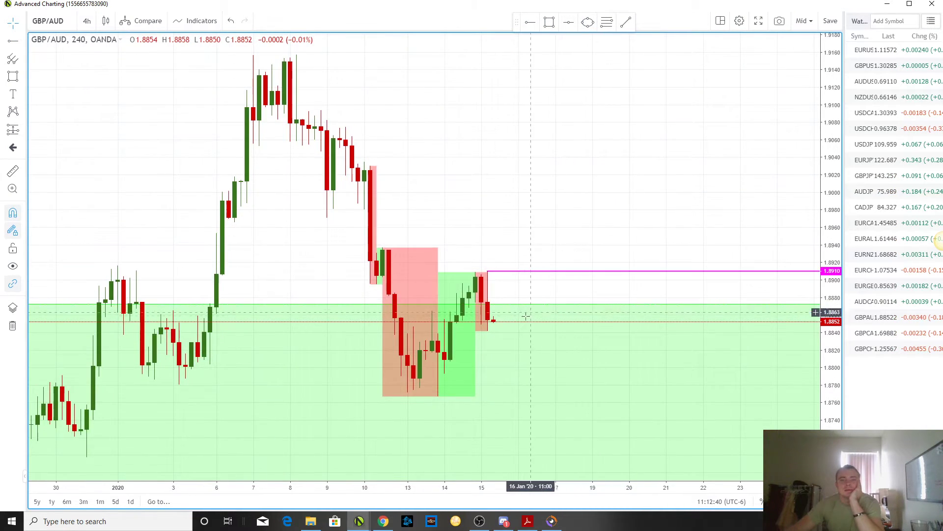
# - Move the anchor of the GBP/AUD magenta ray to the start of the latest red box at 1.8909
pyautogui.moveTo(489, 271); pyautogui.dragTo(475, 272)
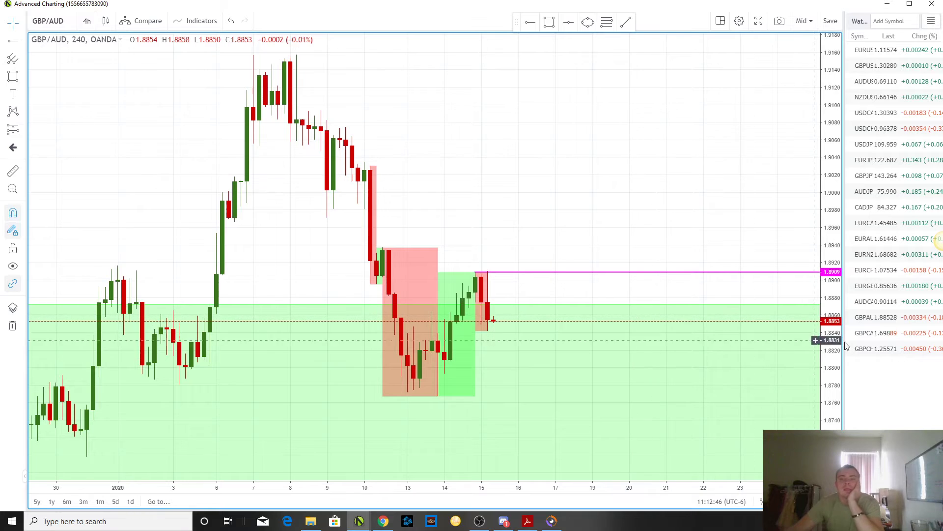
# - On the GBP/CAD chart, extend the latest green box to the 1.7033 high and draw a red box from there to the January 15 low at 1.6980
pyautogui.click(866, 338)
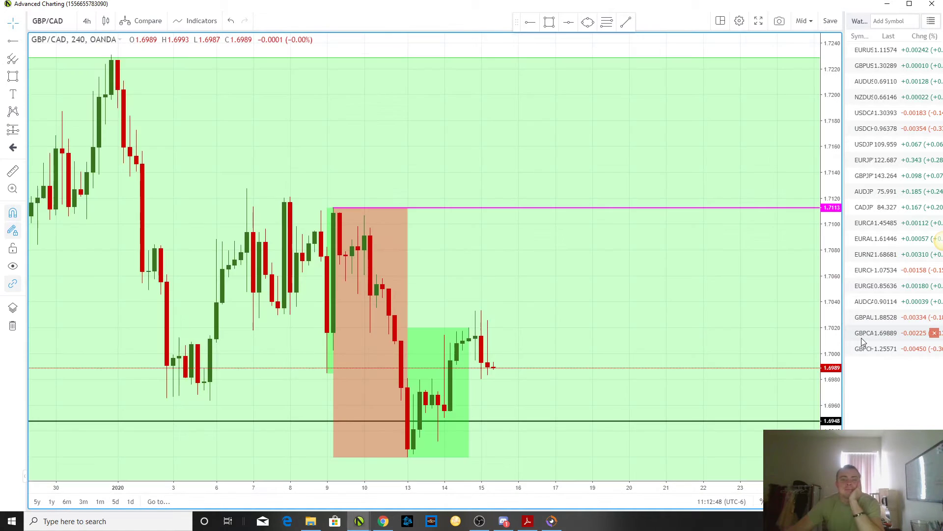
pyautogui.moveTo(468, 328); pyautogui.dragTo(475, 311)
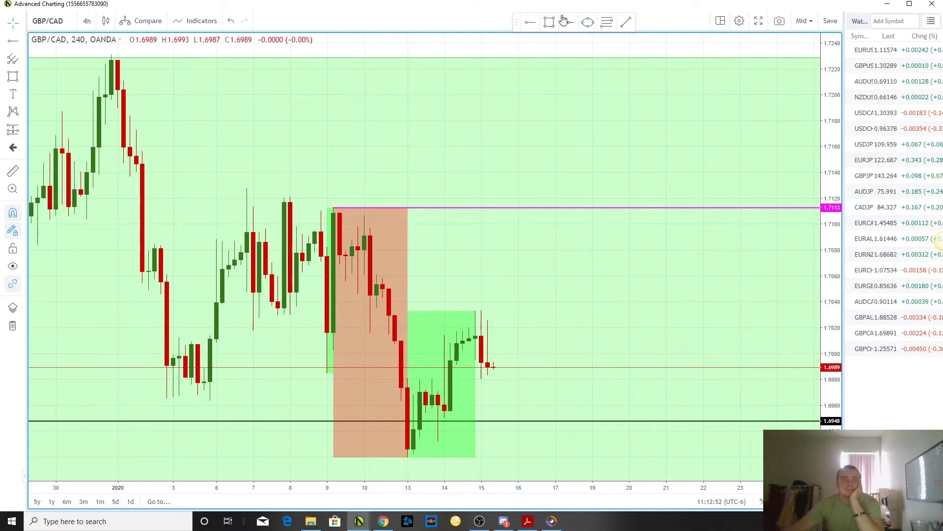
pyautogui.moveTo(477, 297); pyautogui.dragTo(481, 383)
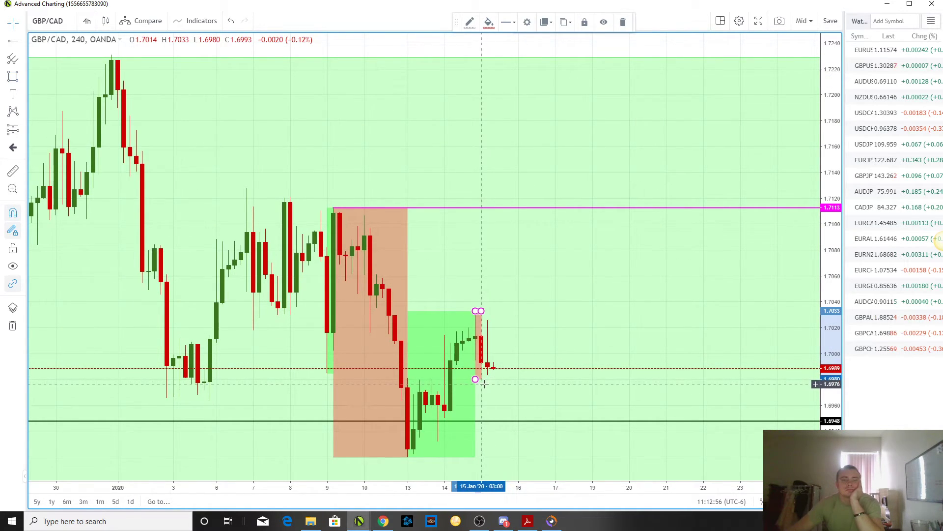
pyautogui.click(625, 324)
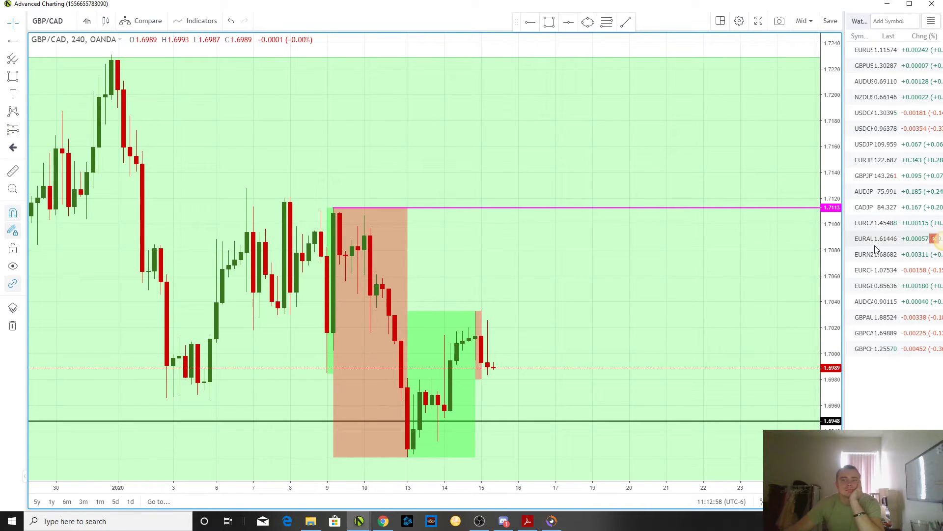
# - On the GBP/CHF chart, extend the latest red box to the January 15 low
pyautogui.click(867, 350)
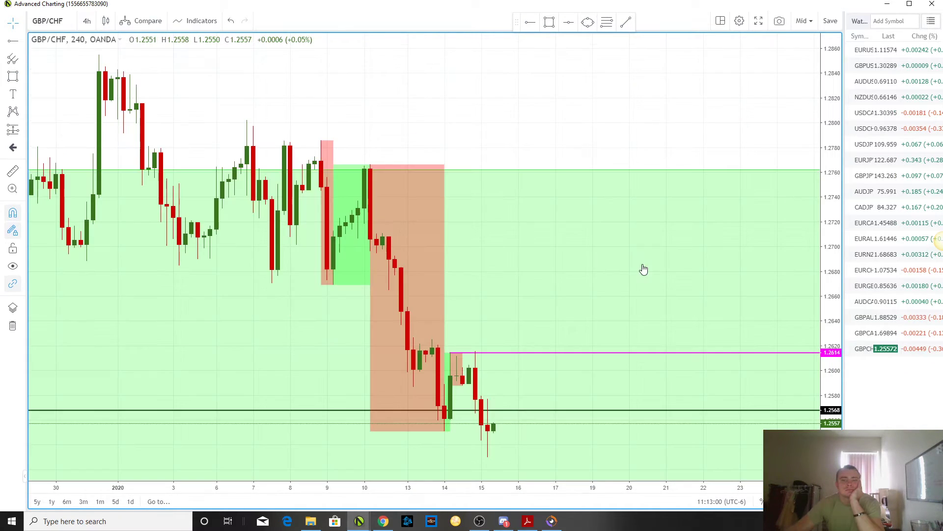
pyautogui.moveTo(464, 387)
pyautogui.mouseDown()
pyautogui.moveTo(493, 464)
pyautogui.moveTo(487, 457)
pyautogui.mouseUp()
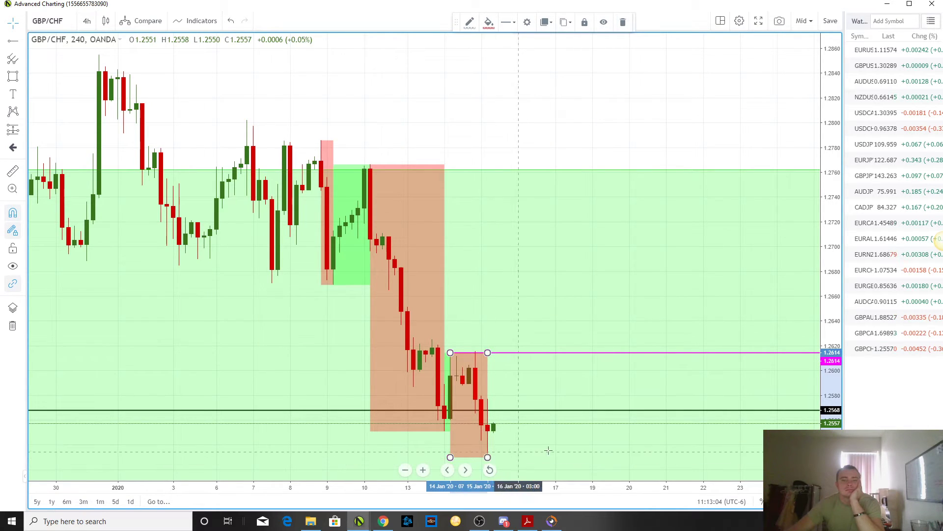
pyautogui.click(539, 451)
pyautogui.moveTo(833, 226); pyautogui.dragTo(827, 291)
pyautogui.moveTo(674, 282); pyautogui.dragTo(665, 273)
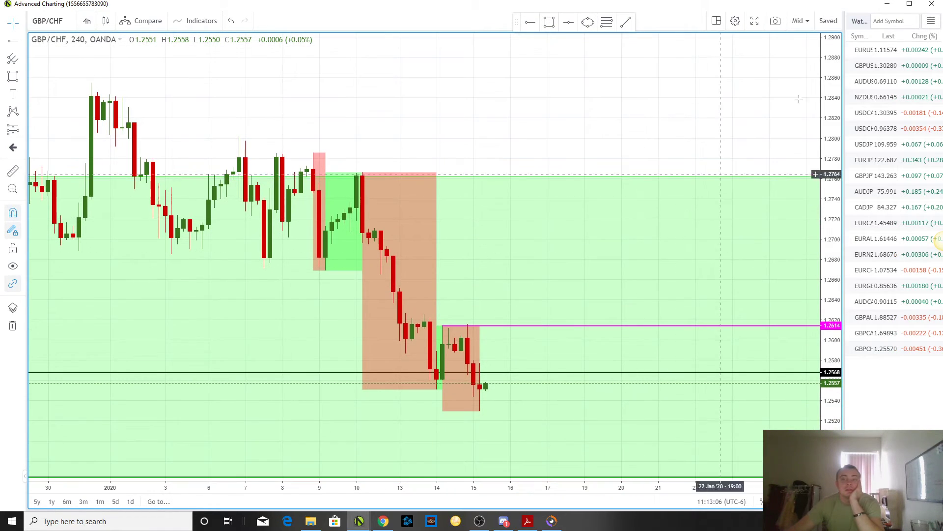
# - Review the GBP/JPY chart and check the trade entries in the January 12 to January 18 Trading Spreadsheet
pyautogui.click(868, 176)
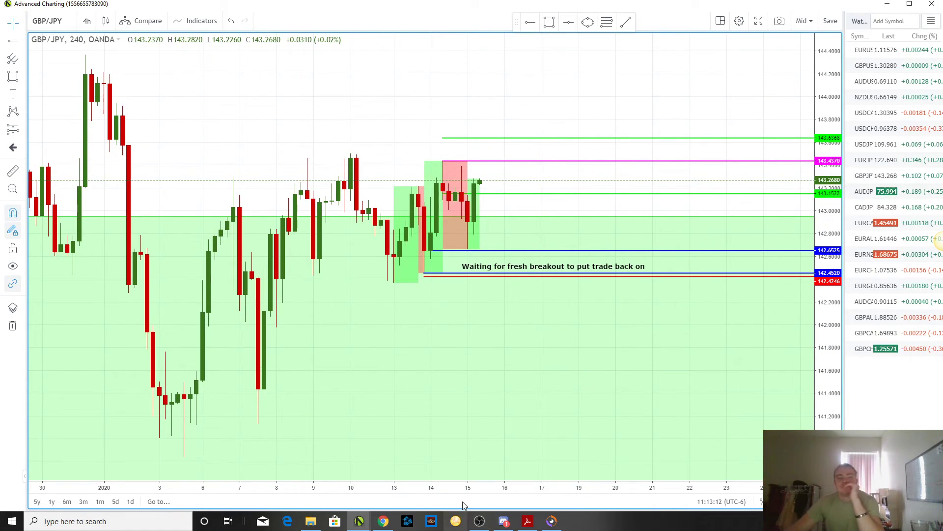
pyautogui.click(387, 523)
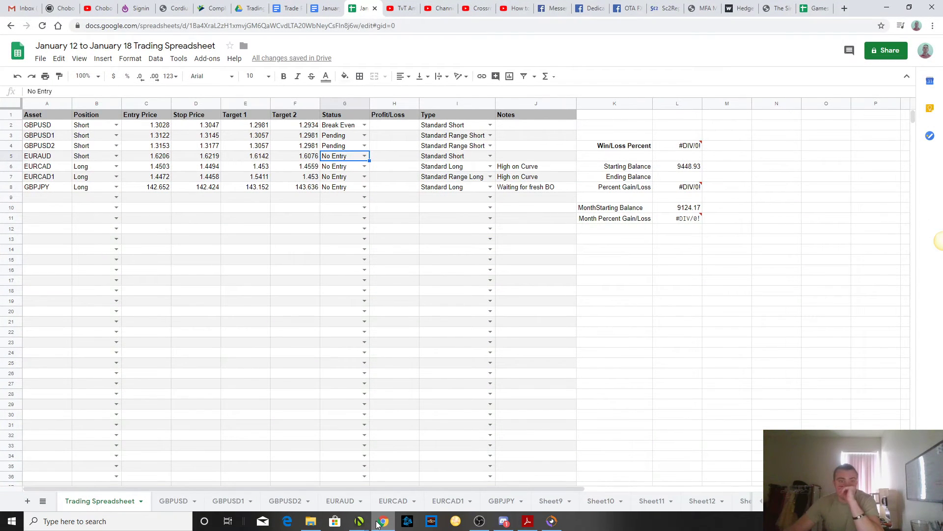
pyautogui.click(384, 525)
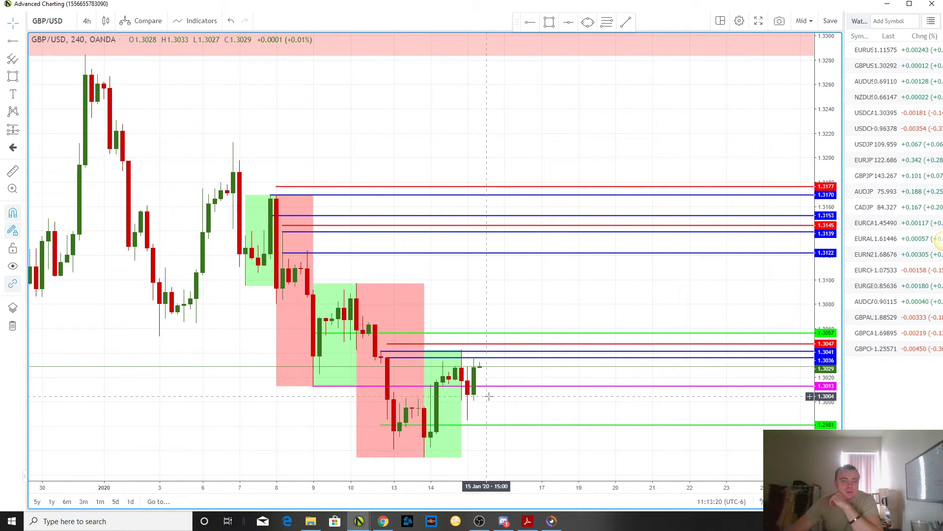
# - Compare recent GBP/USD candles with the blue entry rays and the red stop ray on the 4-hour and 1-hour charts
pyautogui.scroll(4, 488, 388)
pyautogui.scroll(2, 696, 348)
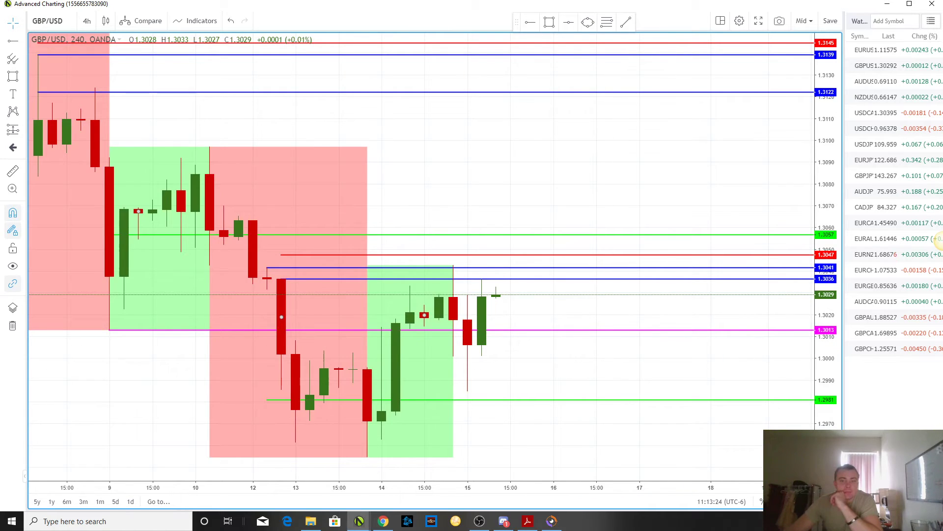
pyautogui.click(834, 501)
pyautogui.click(834, 501)
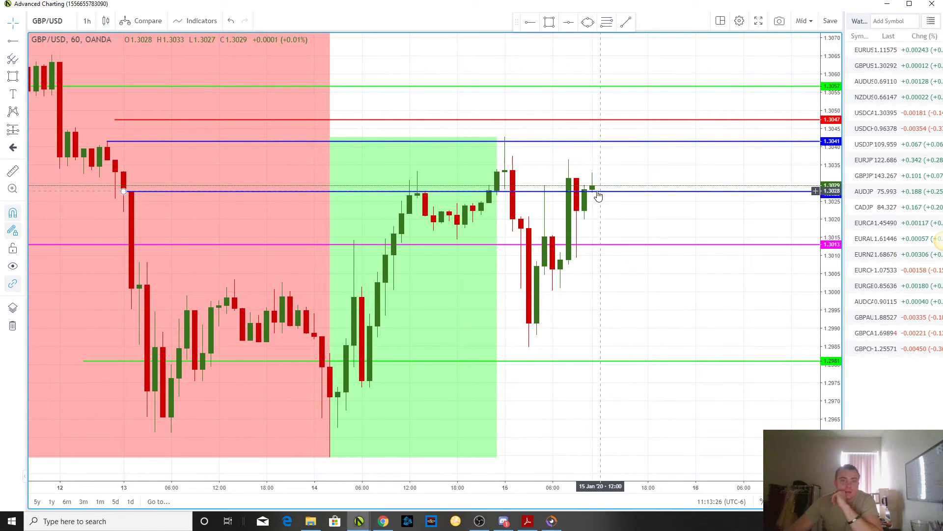
pyautogui.click(832, 502)
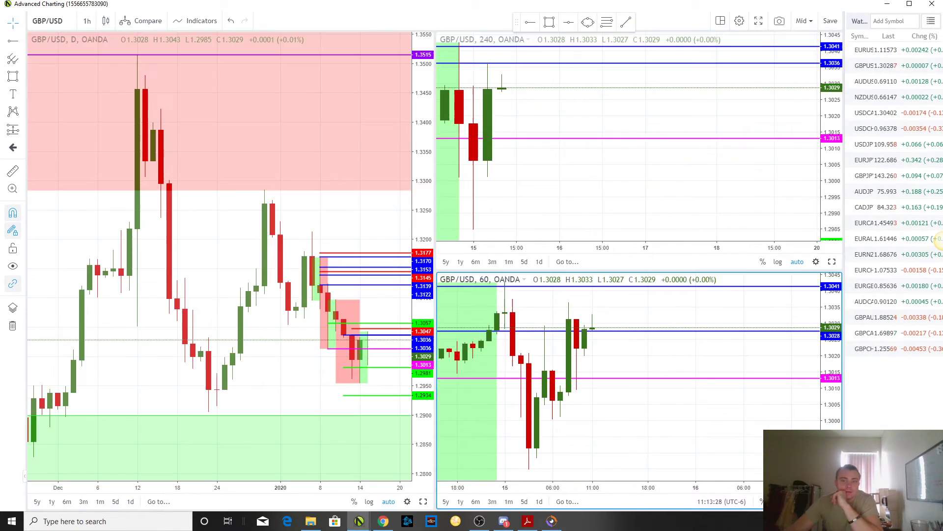
pyautogui.click(832, 262)
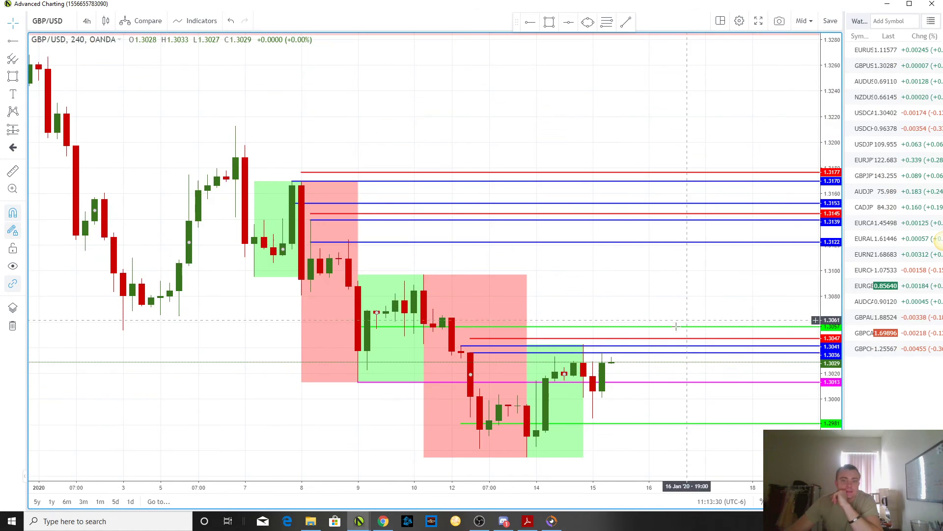
pyautogui.scroll(3, 494, 352)
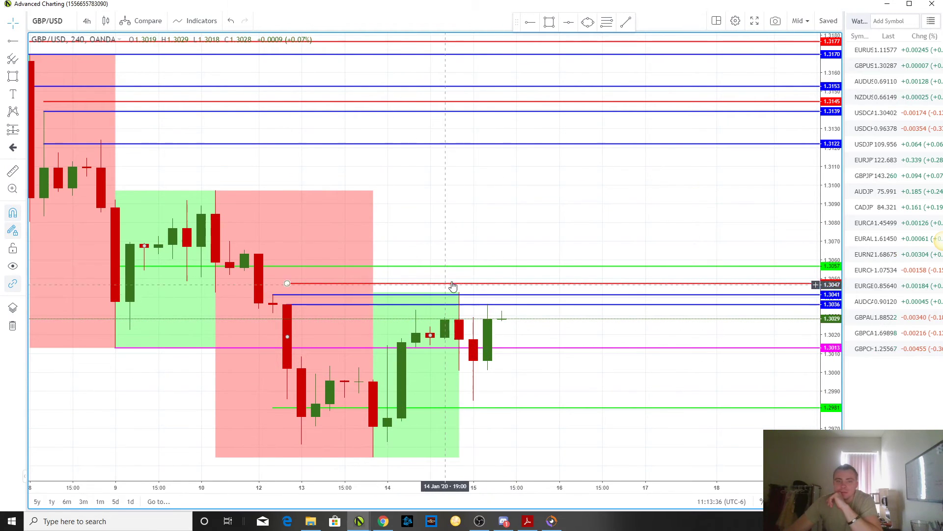
pyautogui.click(509, 347)
pyautogui.scroll(-2, 647, 381)
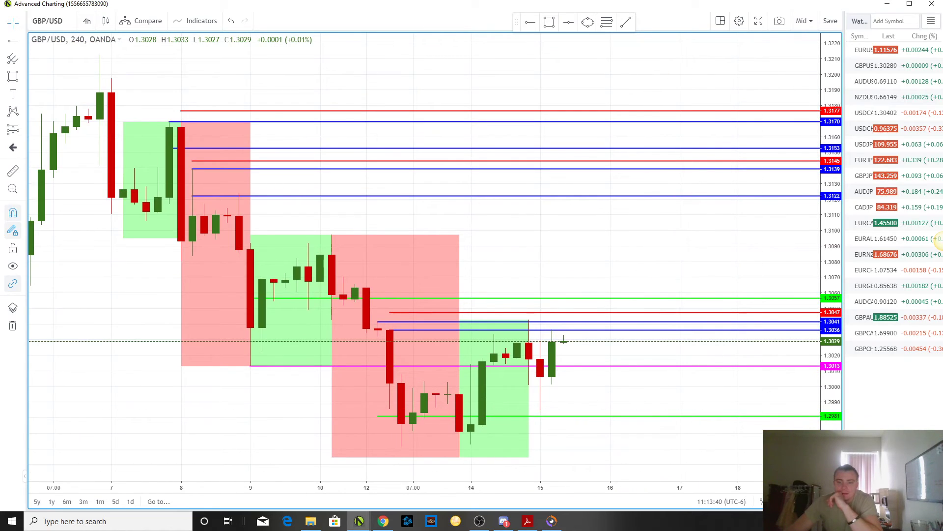
# - Examine the GBP/USD 1-hour chart from the January 9 range boxes down to the green target ray at 1.2934
pyautogui.click(831, 501)
pyautogui.click(832, 501)
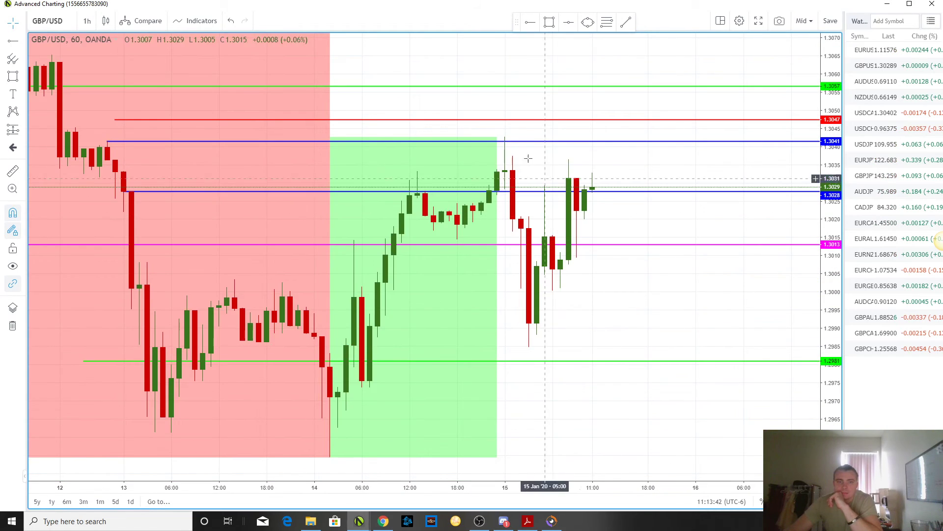
pyautogui.click(453, 132)
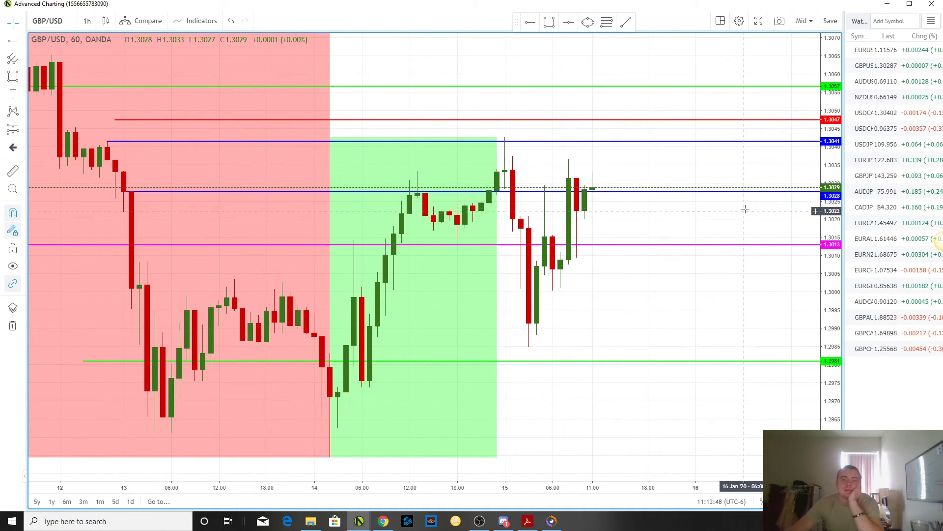
pyautogui.scroll(-3, 747, 209)
pyautogui.moveTo(839, 165); pyautogui.dragTo(834, 206)
pyautogui.moveTo(764, 333); pyautogui.dragTo(702, 241)
pyautogui.scroll(-4, 699, 307)
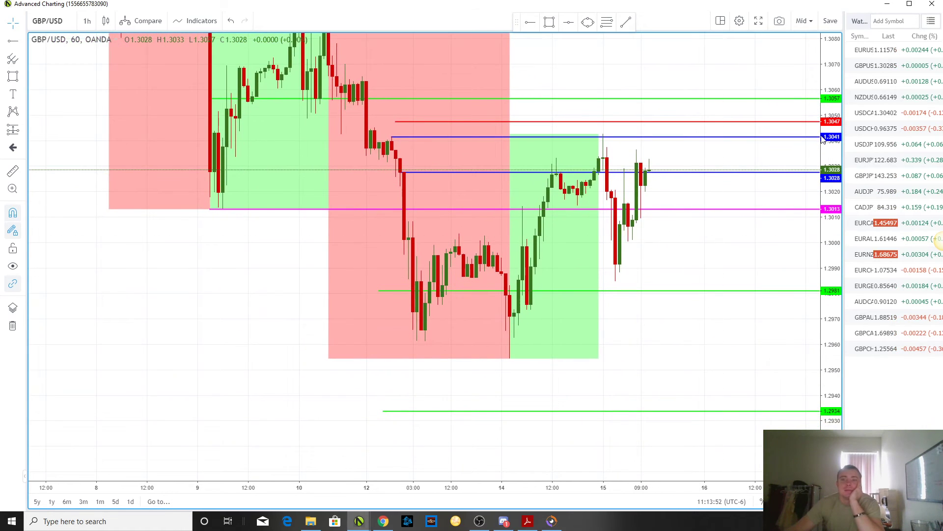
pyautogui.moveTo(822, 138); pyautogui.dragTo(822, 224)
pyautogui.moveTo(755, 244); pyautogui.dragTo(725, 282)
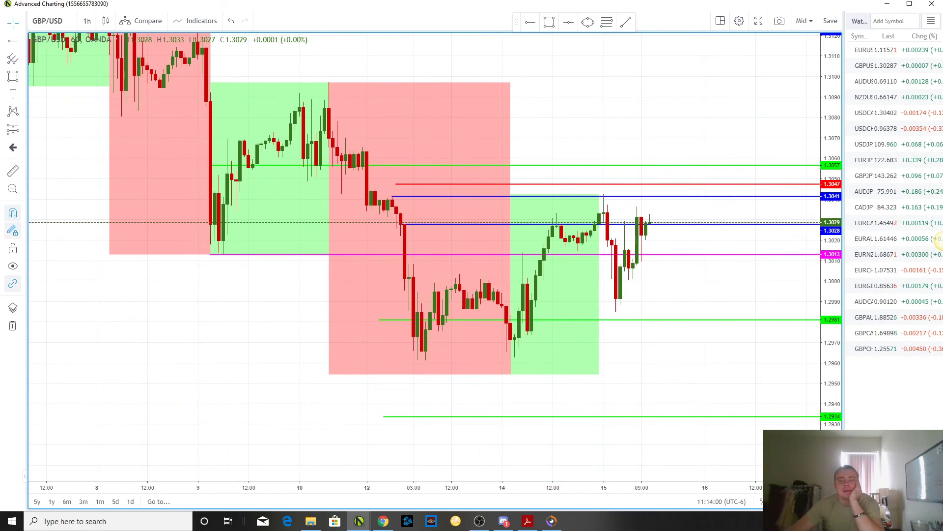
# - Recheck the GBP/USD 4-hour chart and examine the wider 1-hour price history in the three-chart layout
pyautogui.click(832, 501)
pyautogui.click(831, 262)
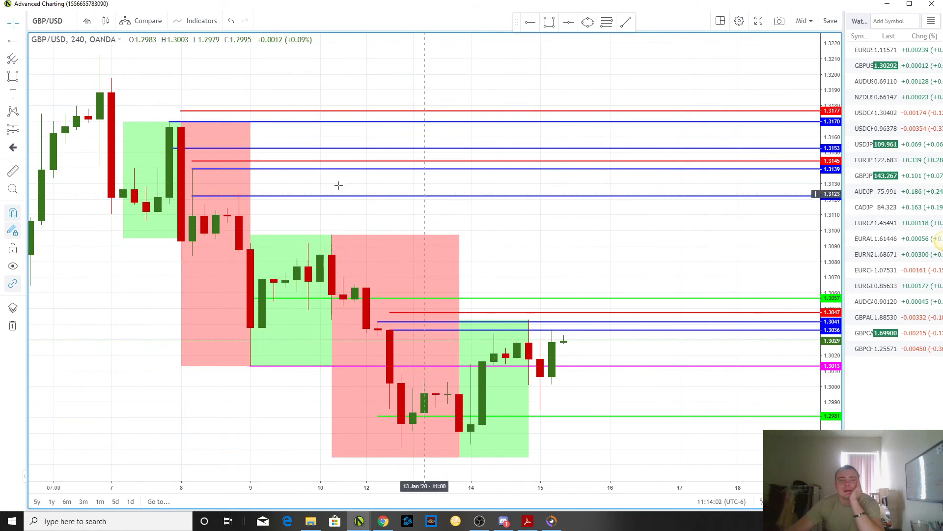
pyautogui.click(831, 501)
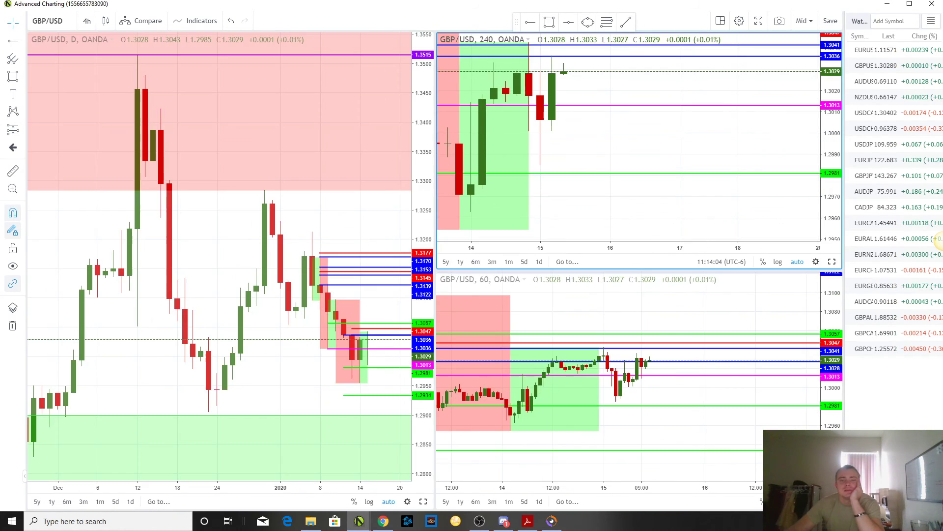
pyautogui.scroll(-5, 770, 314)
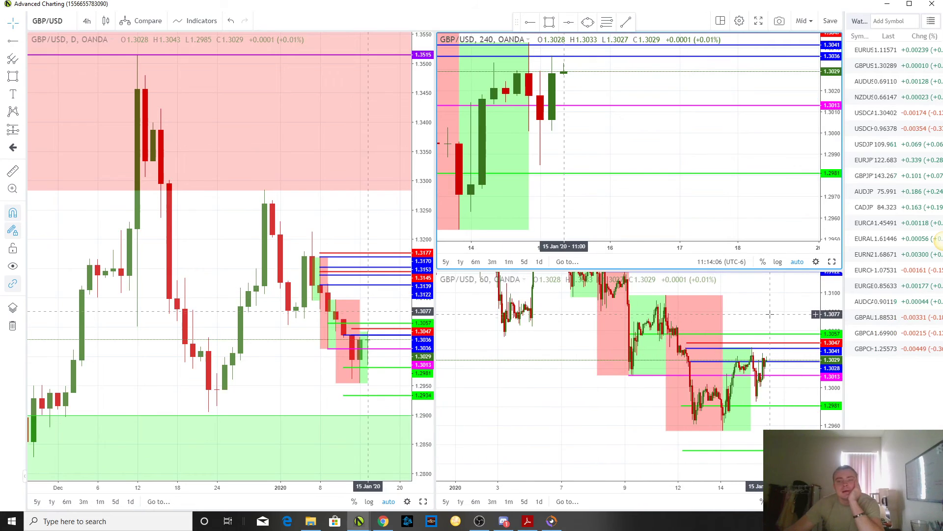
pyautogui.scroll(2, 743, 329)
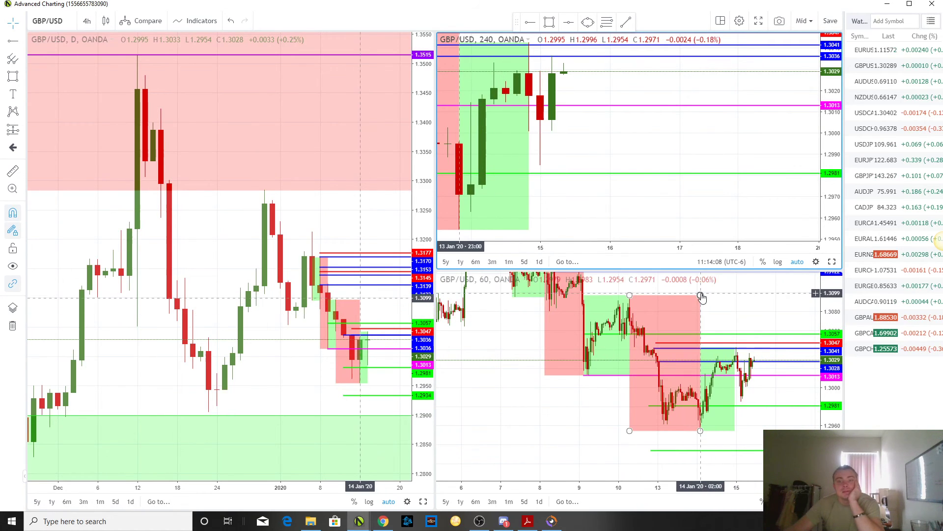